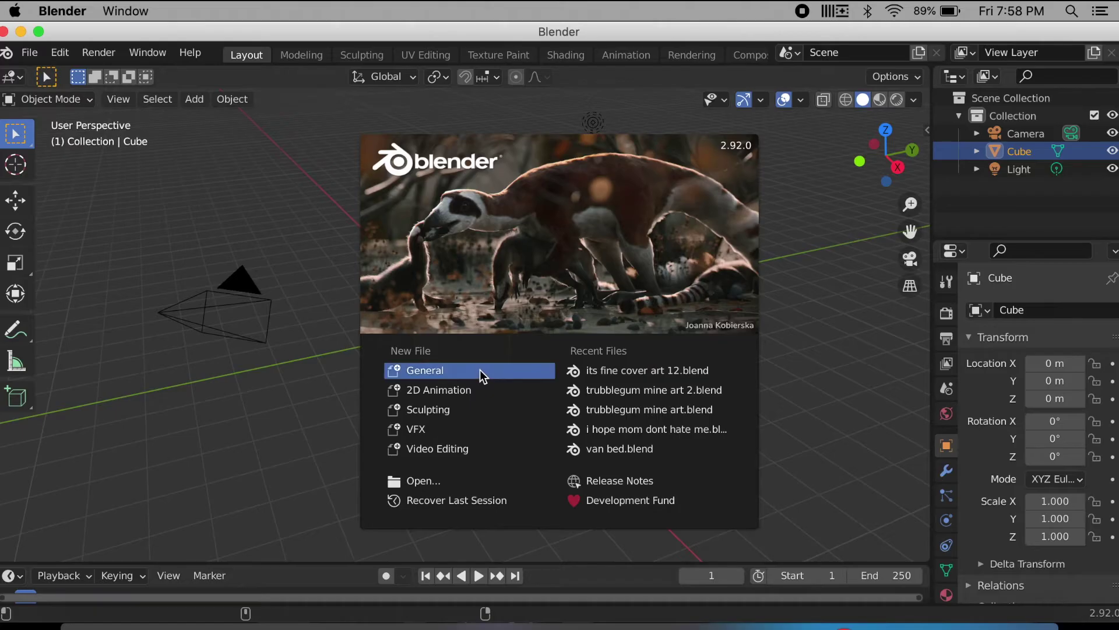
# Step: Replace the default cube with a UV sphere at the origin
pyautogui.click(480, 370)
pyautogui.press('x')
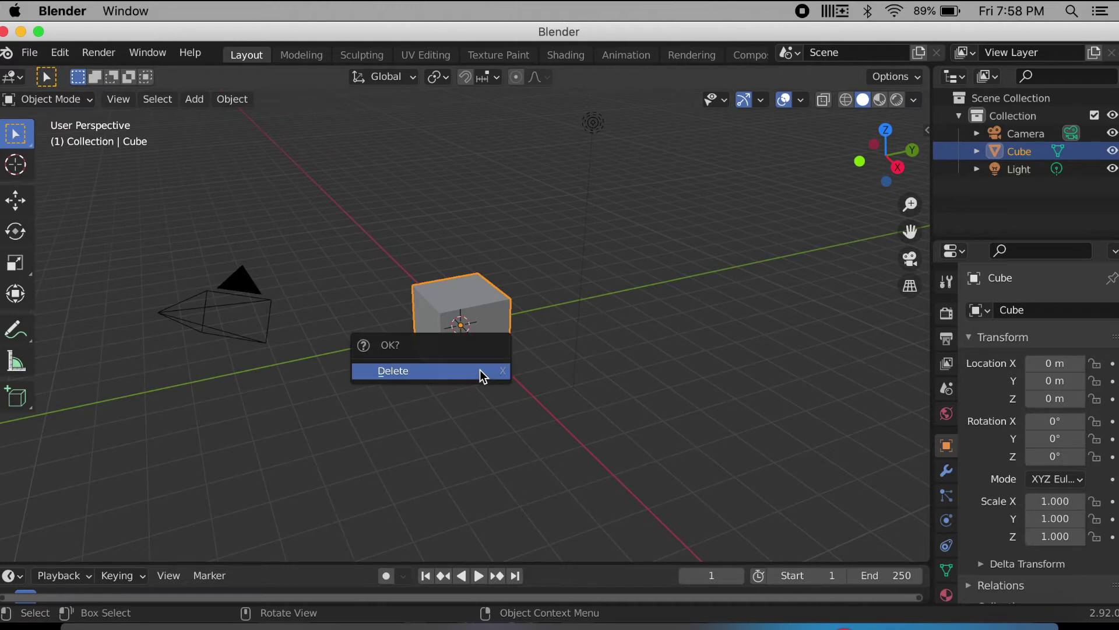
pyautogui.click(482, 371)
pyautogui.hotkey('shift', 'a')
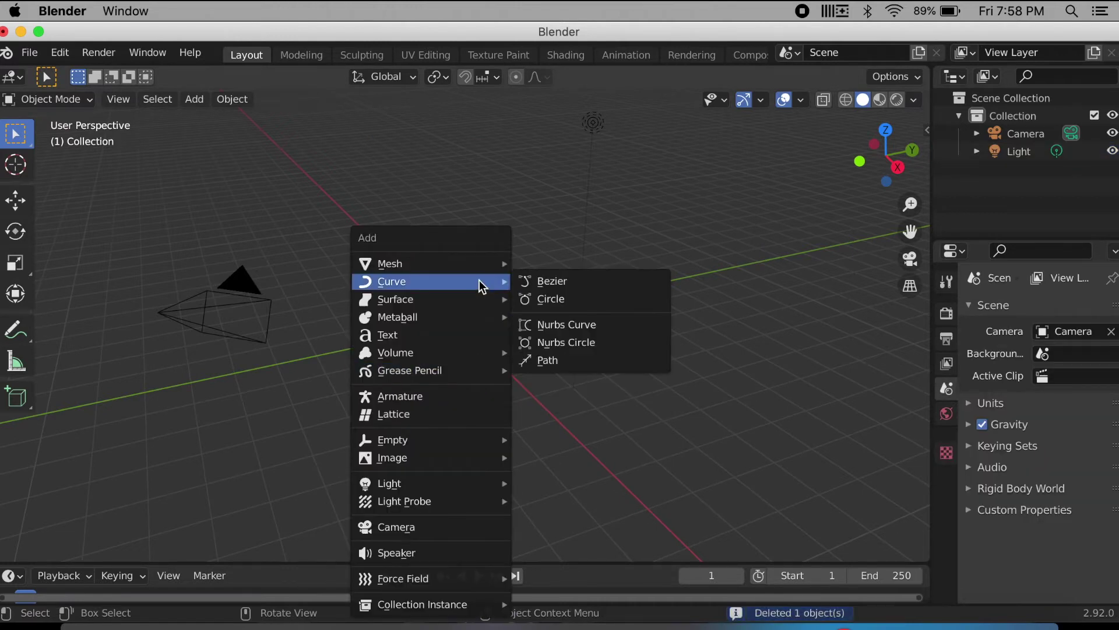
pyautogui.moveTo(479, 264)
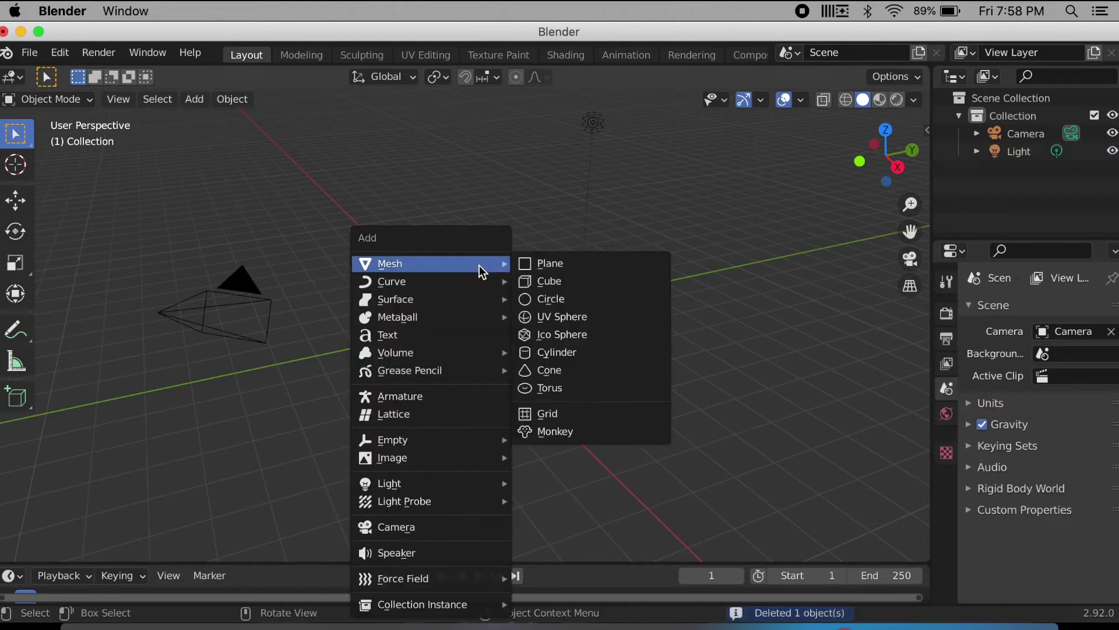
pyautogui.click(571, 320)
# Step: Flatten the sphere along the global Y axis in Edit Mode
pyautogui.press('Tab')
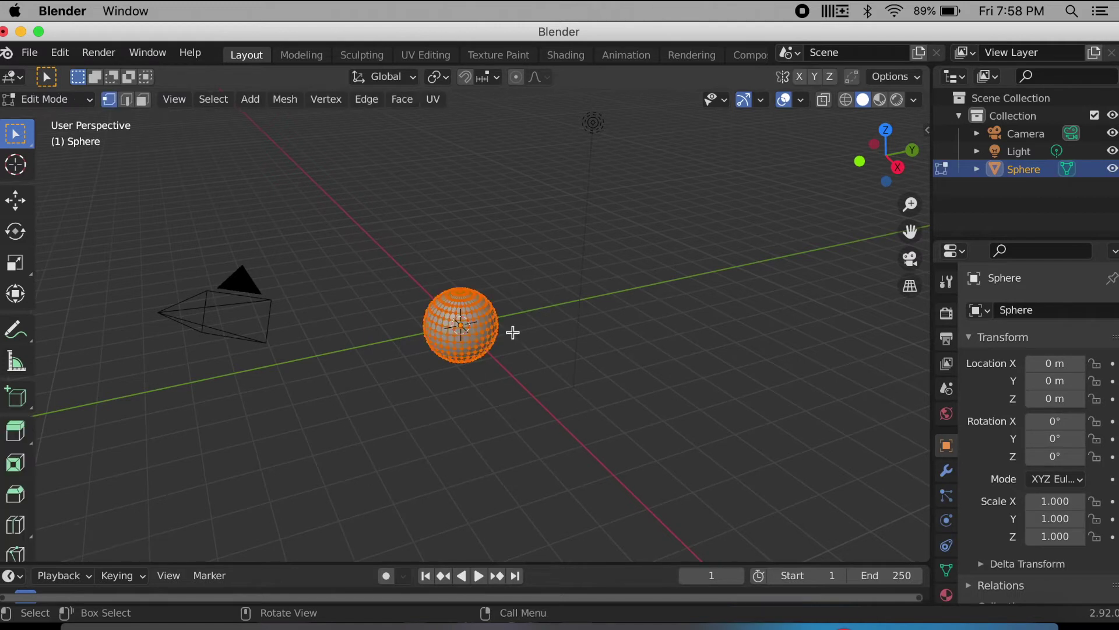
pyautogui.press('s')
pyautogui.press('y')
pyautogui.press('Escape')
pyautogui.press('s')
pyautogui.press('y')
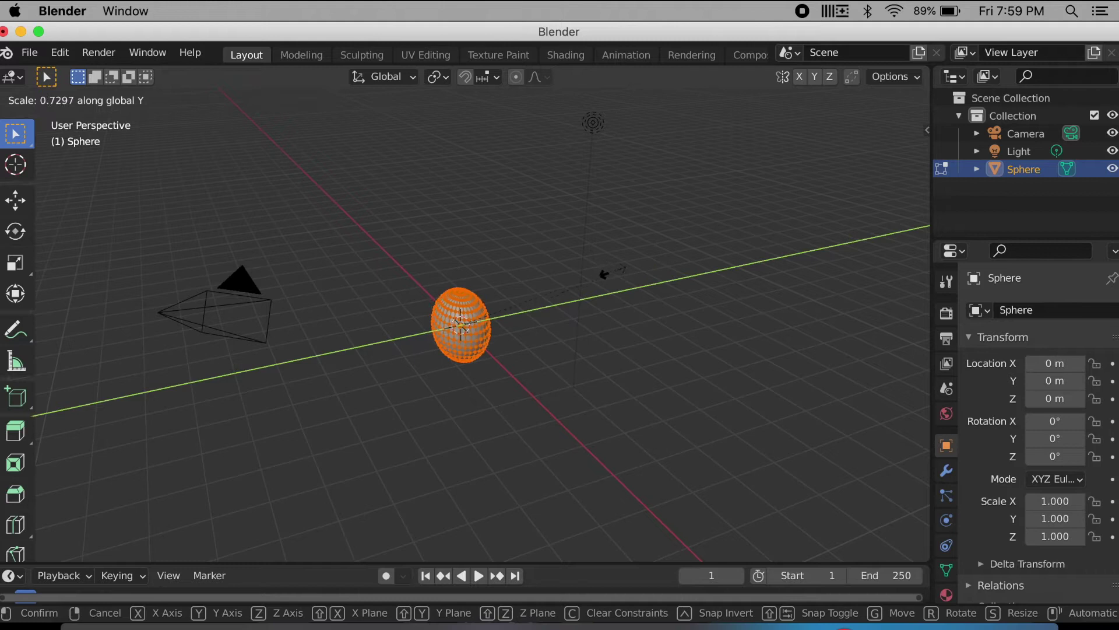
pyautogui.click(567, 285)
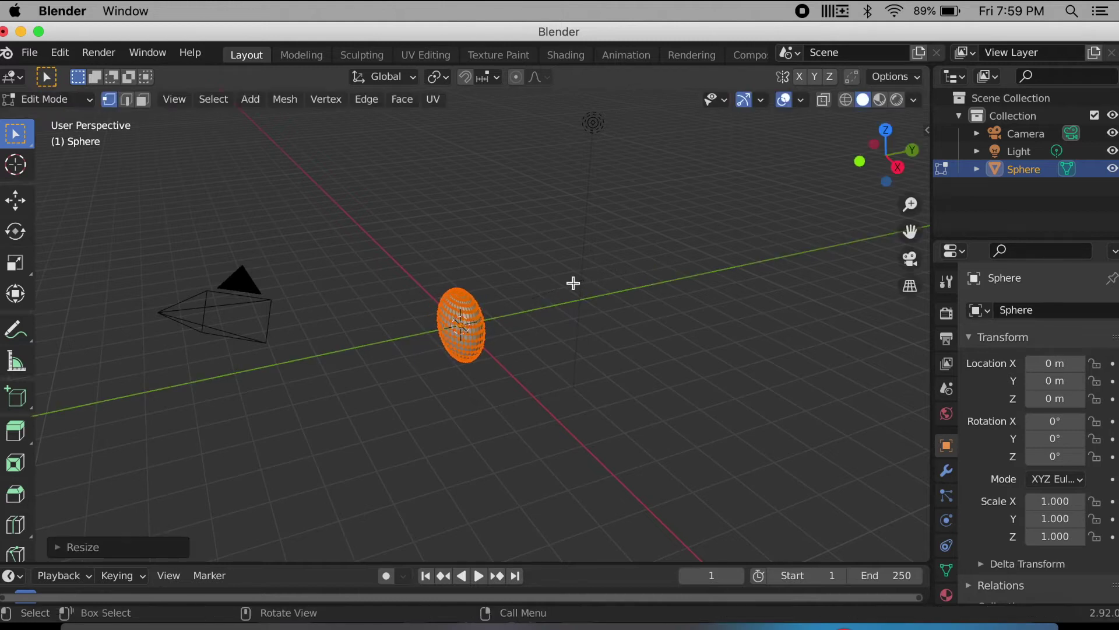
pyautogui.press('Tab')
# Step: Shade the sphere smooth and enable Auto Smooth normals
pyautogui.rightClick(460, 309)
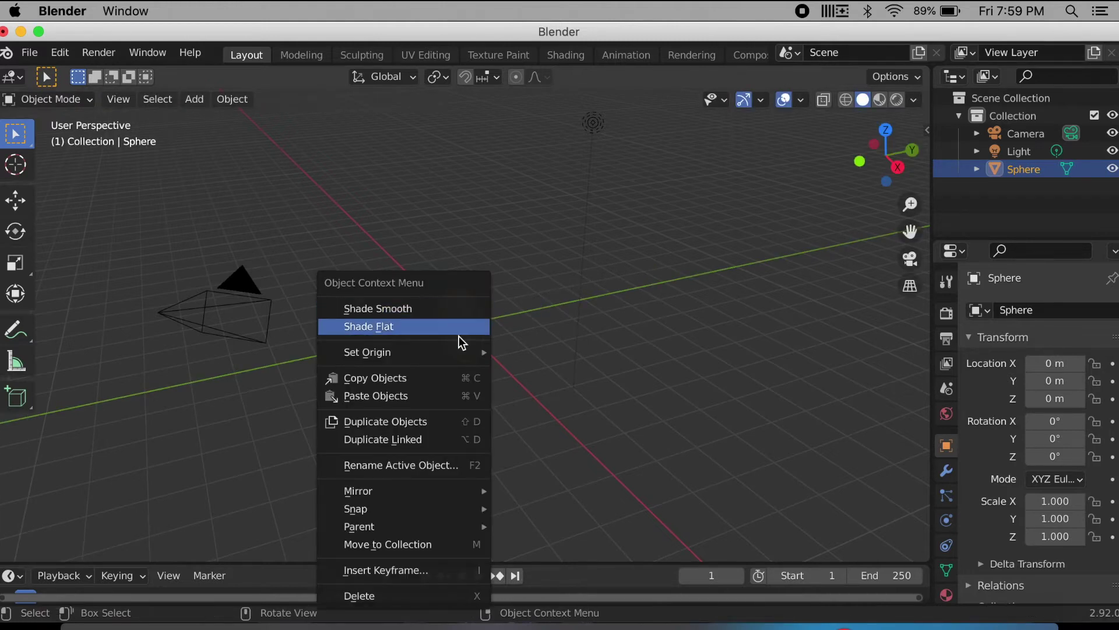
pyautogui.click(456, 308)
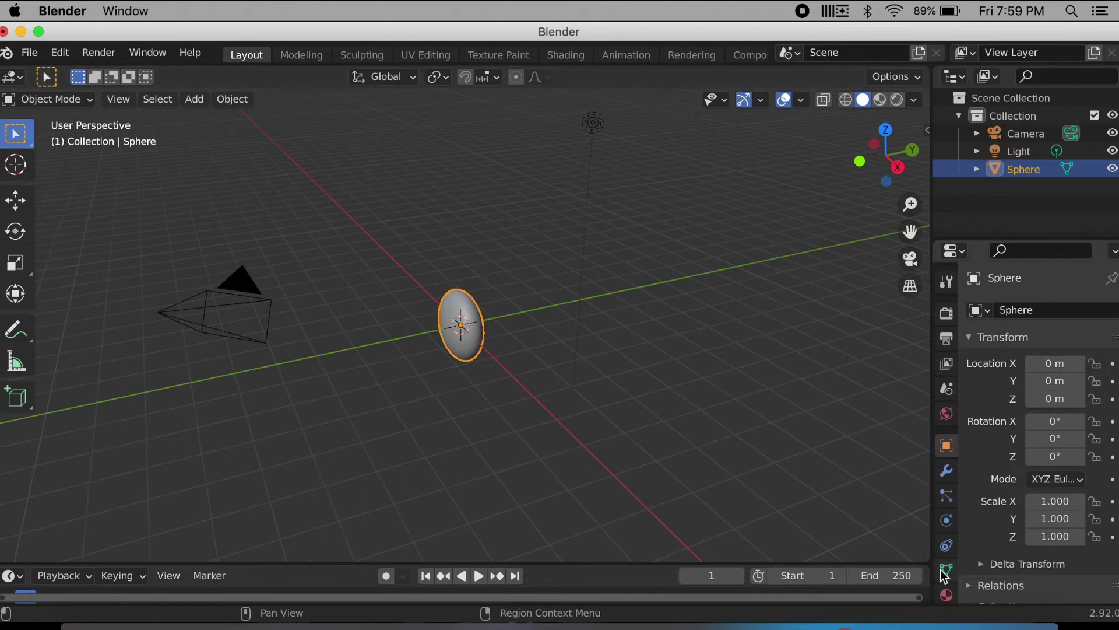
pyautogui.click(944, 570)
pyautogui.scroll(-5, 978, 552)
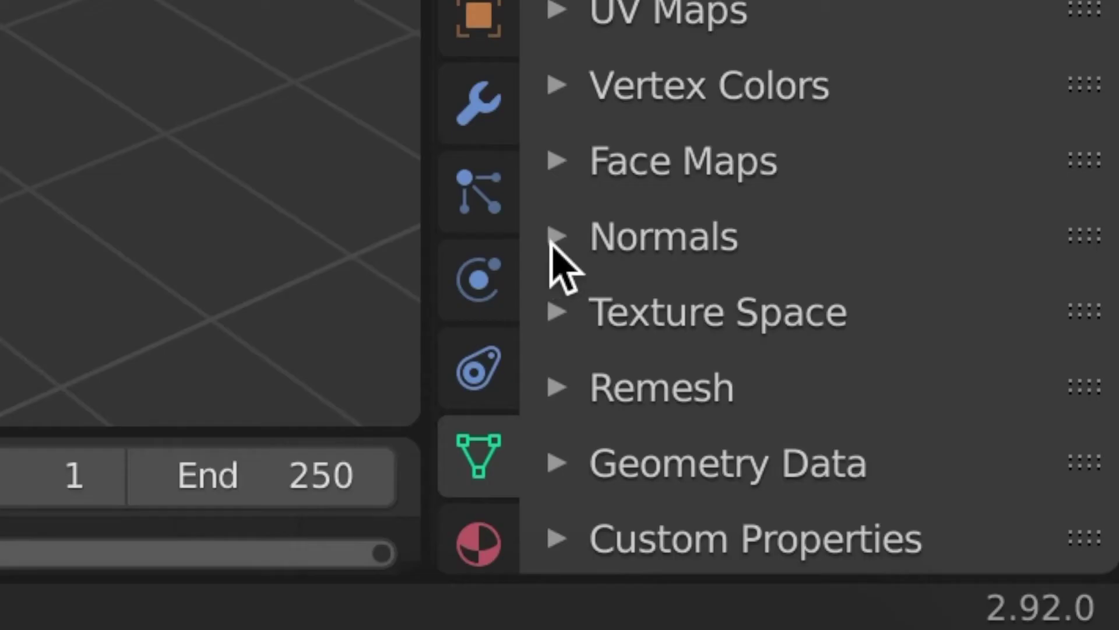
pyautogui.click(968, 510)
pyautogui.click(786, 331)
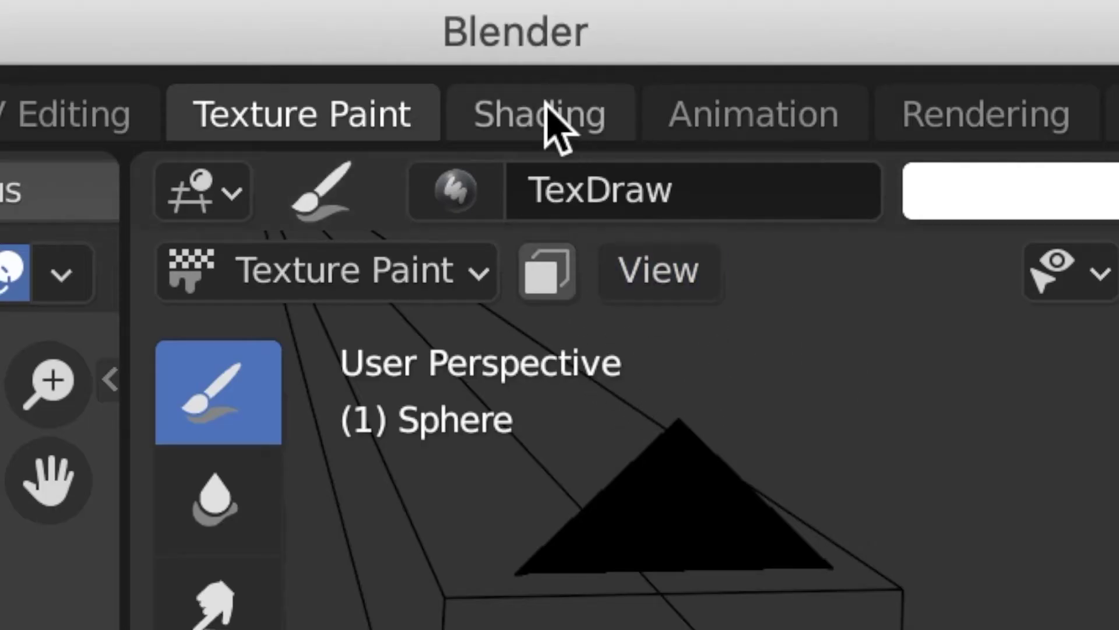
# Step: In the Shading workspace, create a new material with a red base color
pyautogui.click(527, 116)
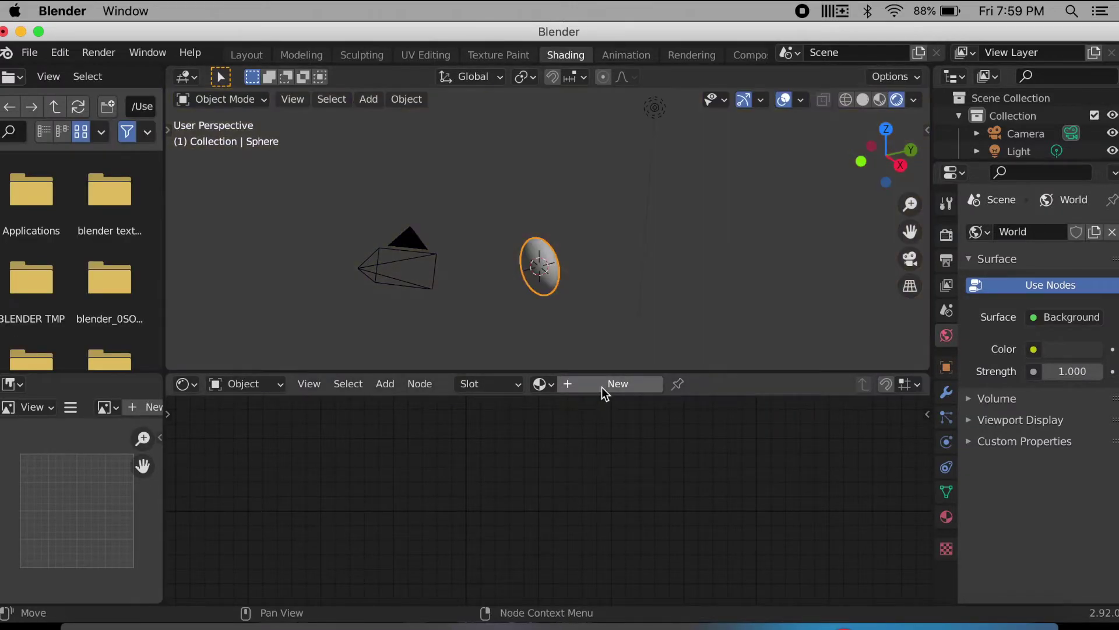
pyautogui.click(603, 384)
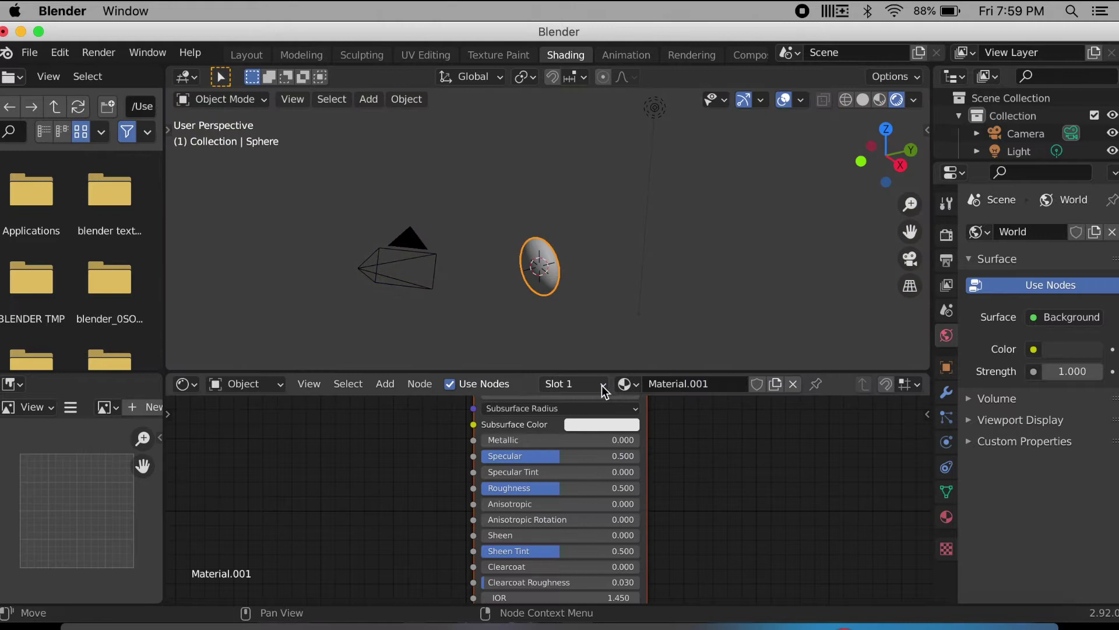
pyautogui.click(583, 443)
pyautogui.click(612, 342)
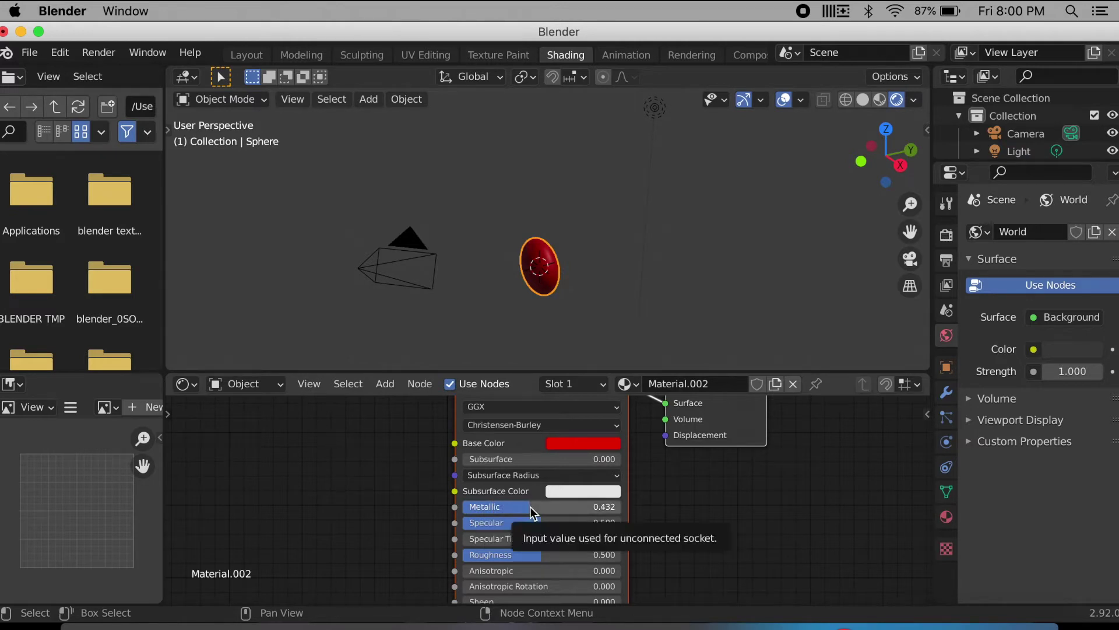
# Step: Lower the material's Roughness to 0.357, with Metallic at 0.432
pyautogui.scroll(-3, 548, 548)
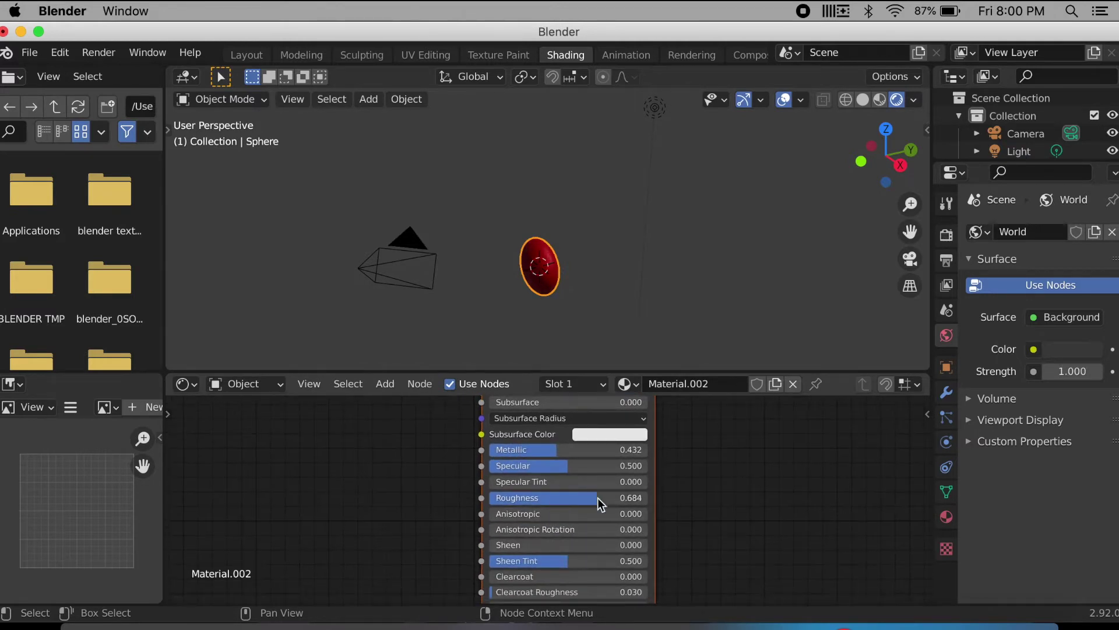
pyautogui.moveTo(597, 498); pyautogui.dragTo(575, 498)
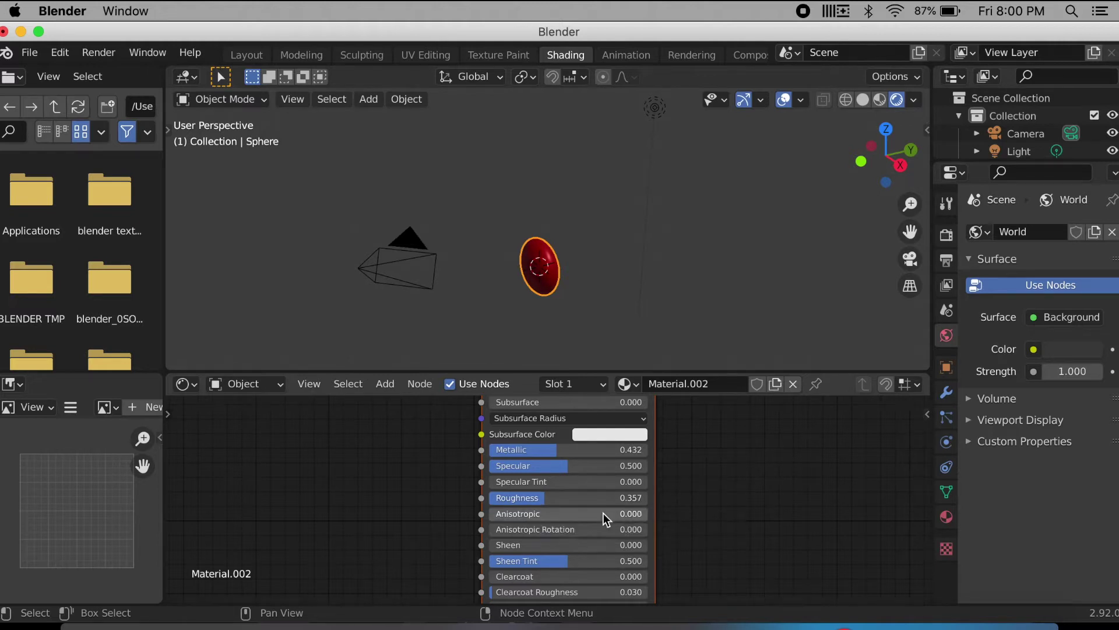
pyautogui.scroll(-3, 603, 513)
pyautogui.scroll(-8, 604, 513)
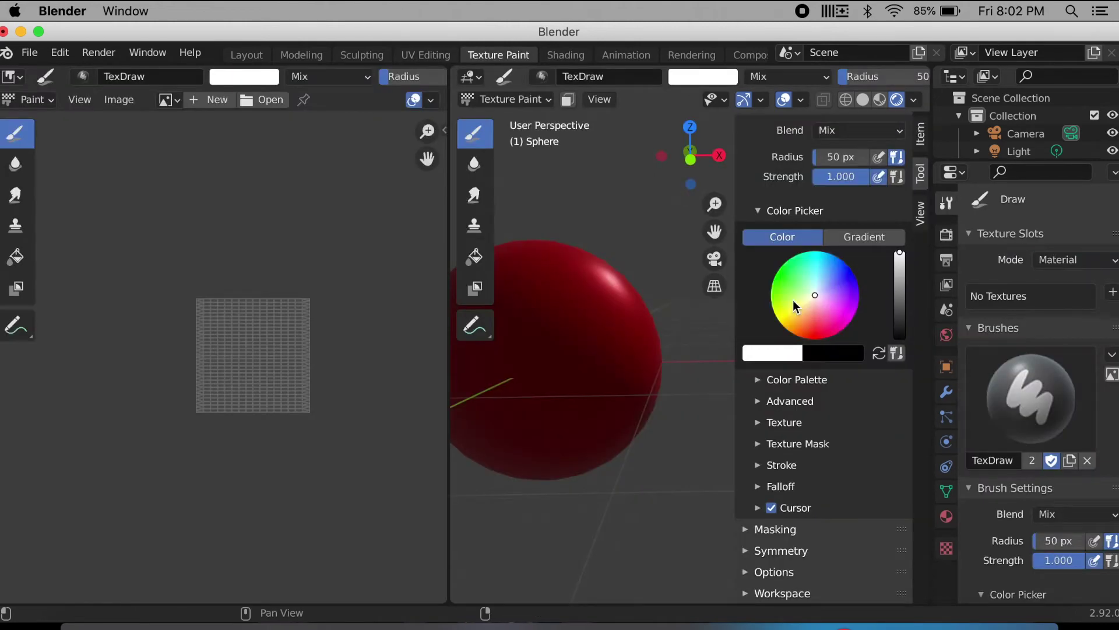
# Step: Add a Base Color paint texture slot to the red sphere
pyautogui.scroll(15, 793, 299)
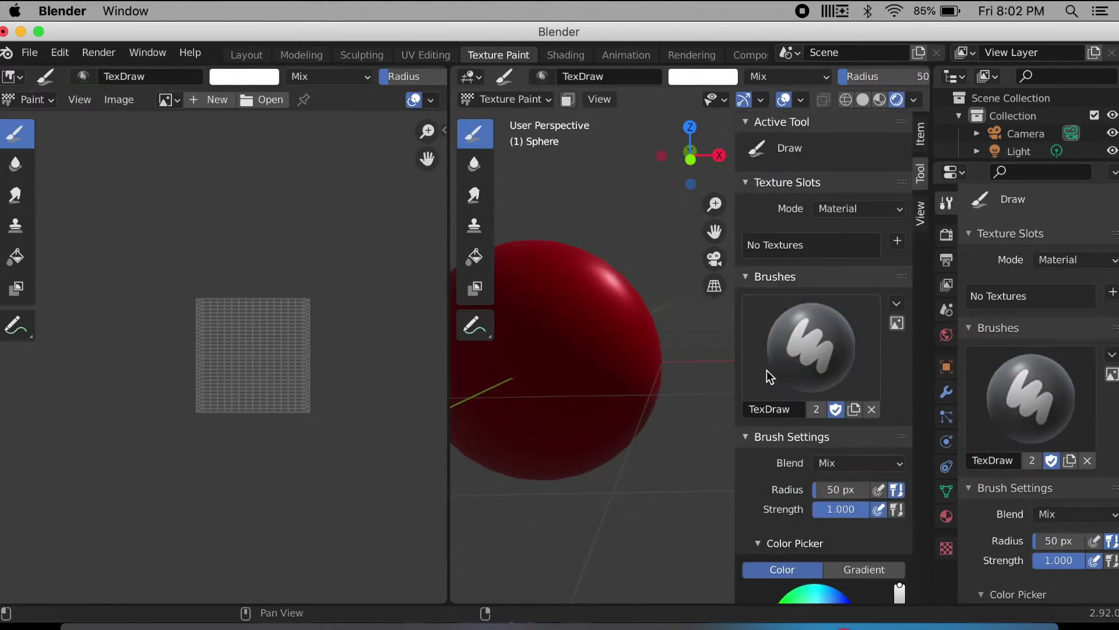
pyautogui.click(749, 435)
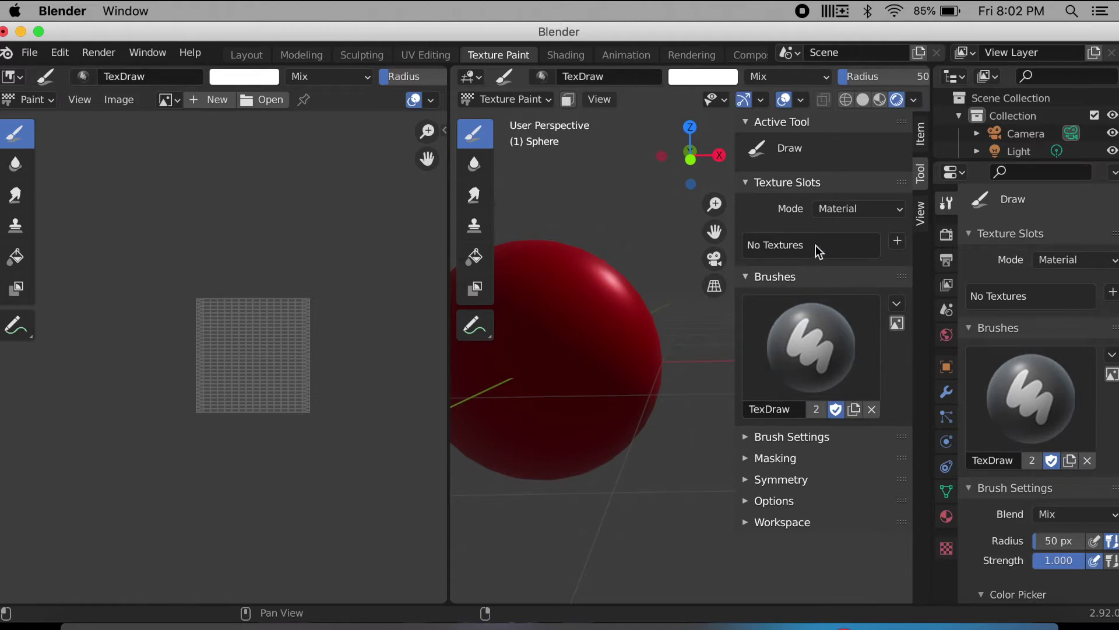
pyautogui.click(898, 243)
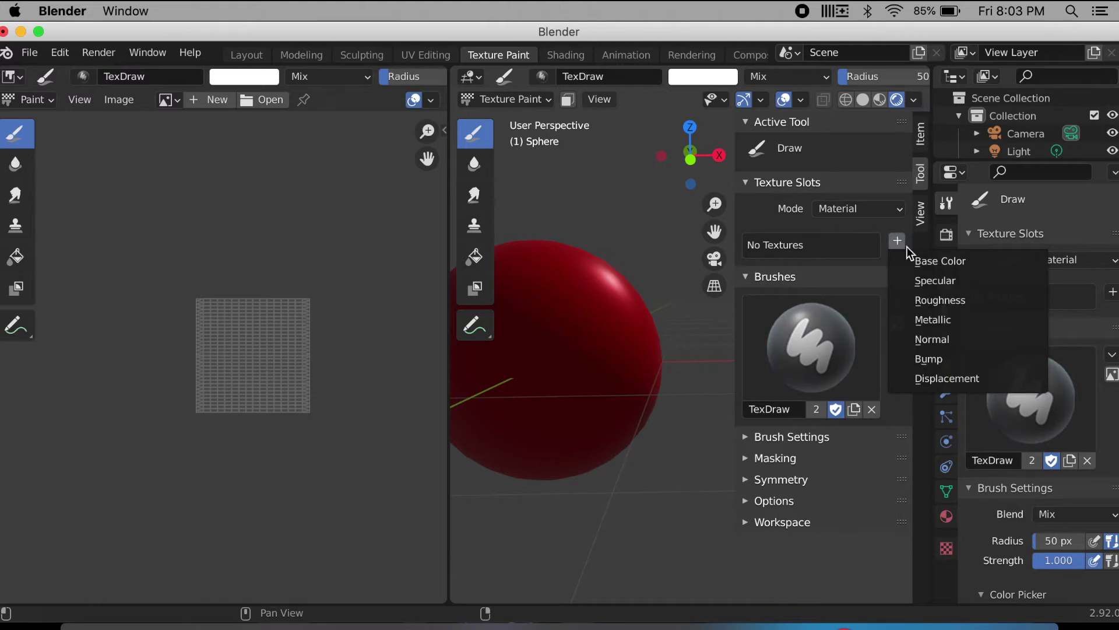
pyautogui.click(907, 254)
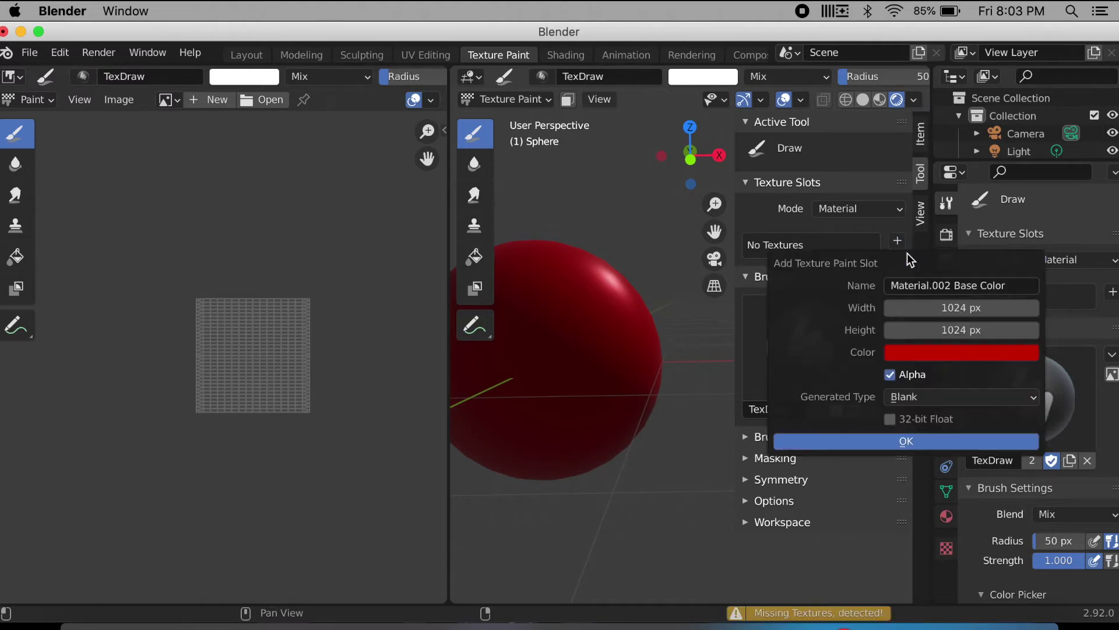
pyautogui.click(872, 441)
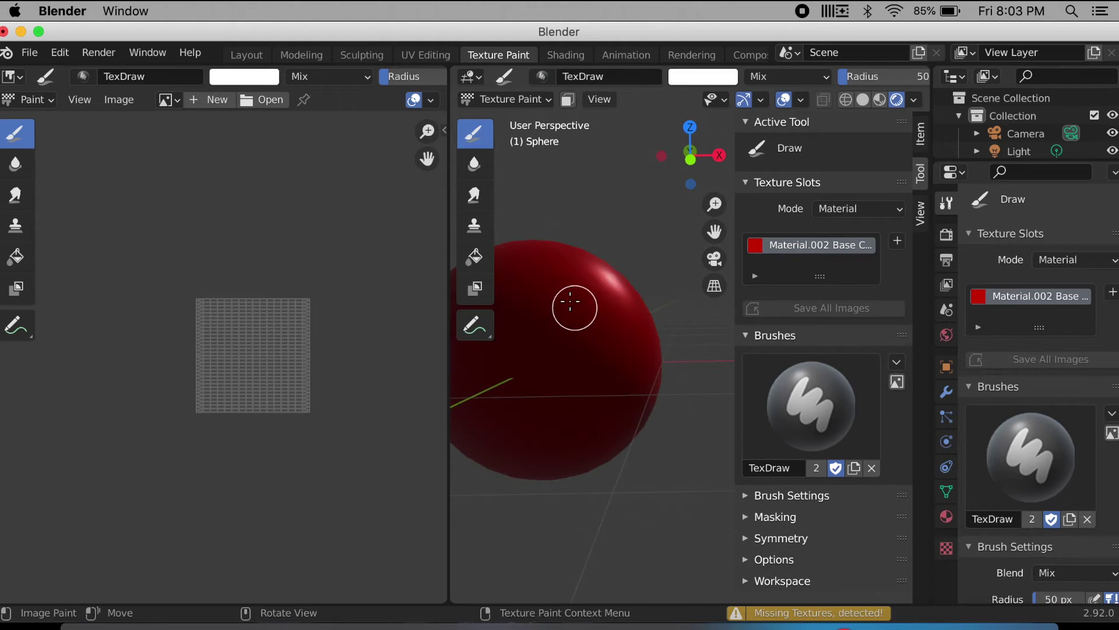
# Step: From the front view, paint a pale S on the sphere with a 100 px brush
pyautogui.moveTo(570, 301)
pyautogui.mouseDown()
pyautogui.moveTo(550, 299)
pyautogui.moveTo(539, 343)
pyautogui.mouseUp()
pyautogui.press('super+z')
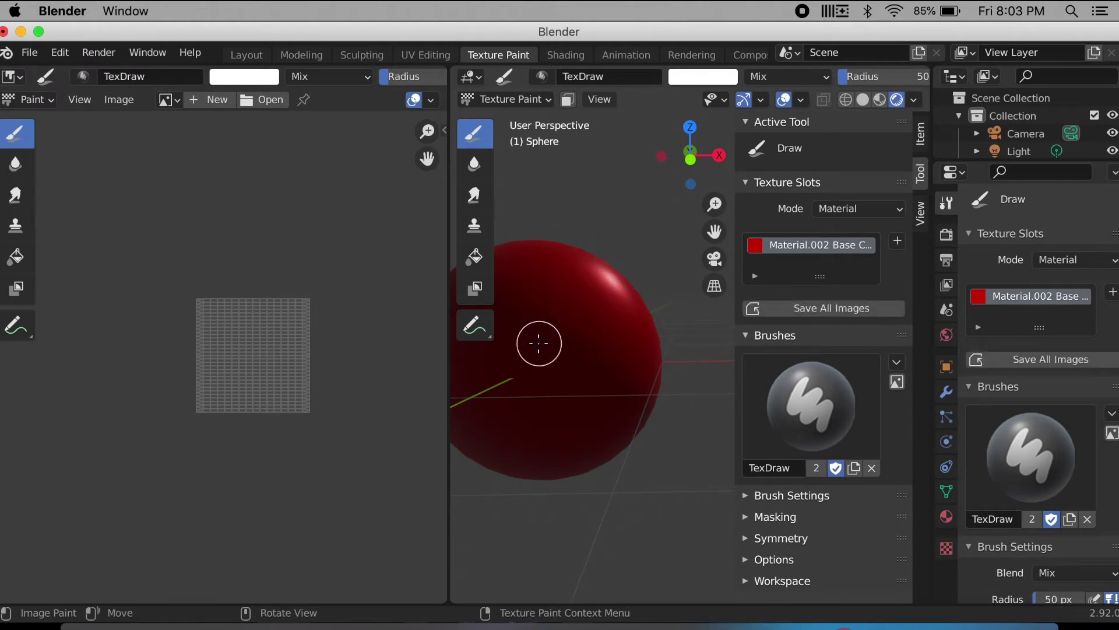
pyautogui.click(690, 156)
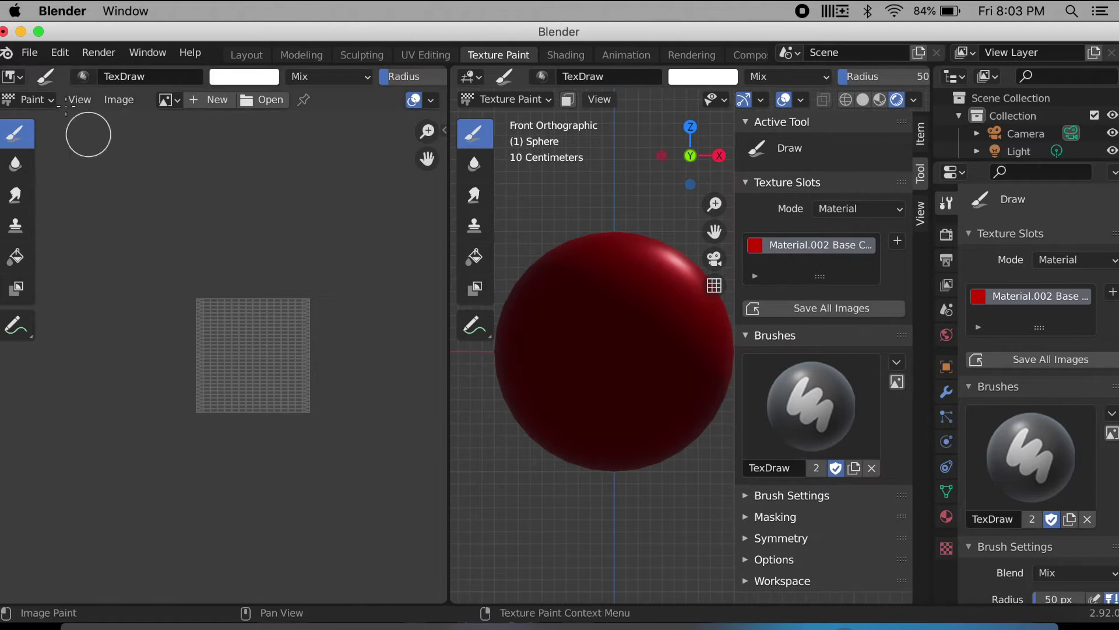
pyautogui.moveTo(449, 85); pyautogui.dragTo(181, 104)
pyautogui.click(747, 496)
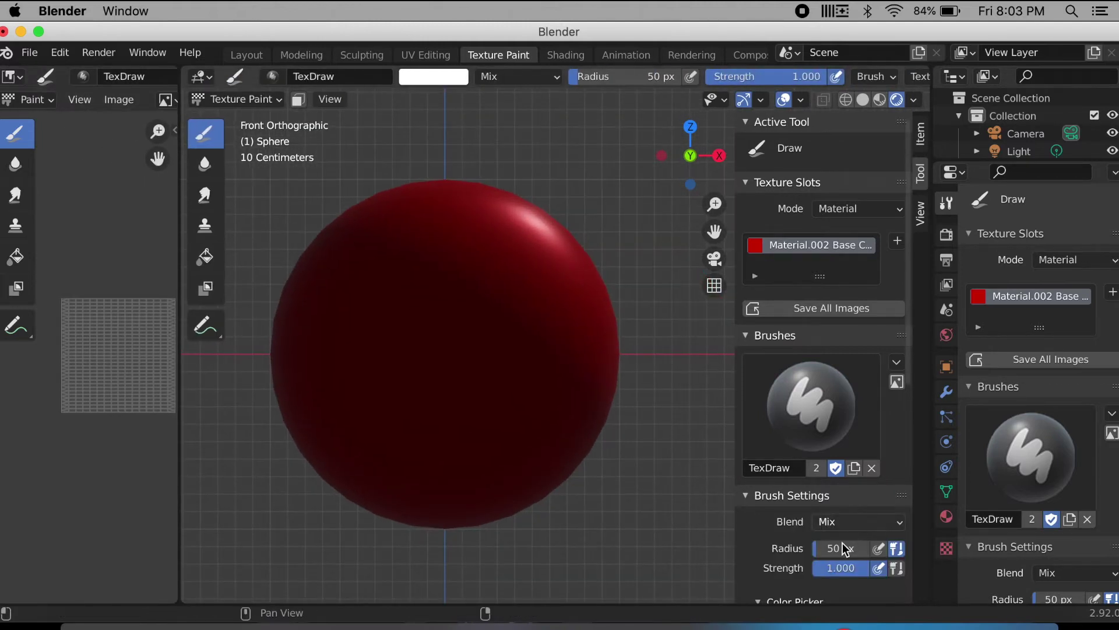
pyautogui.press('Return')
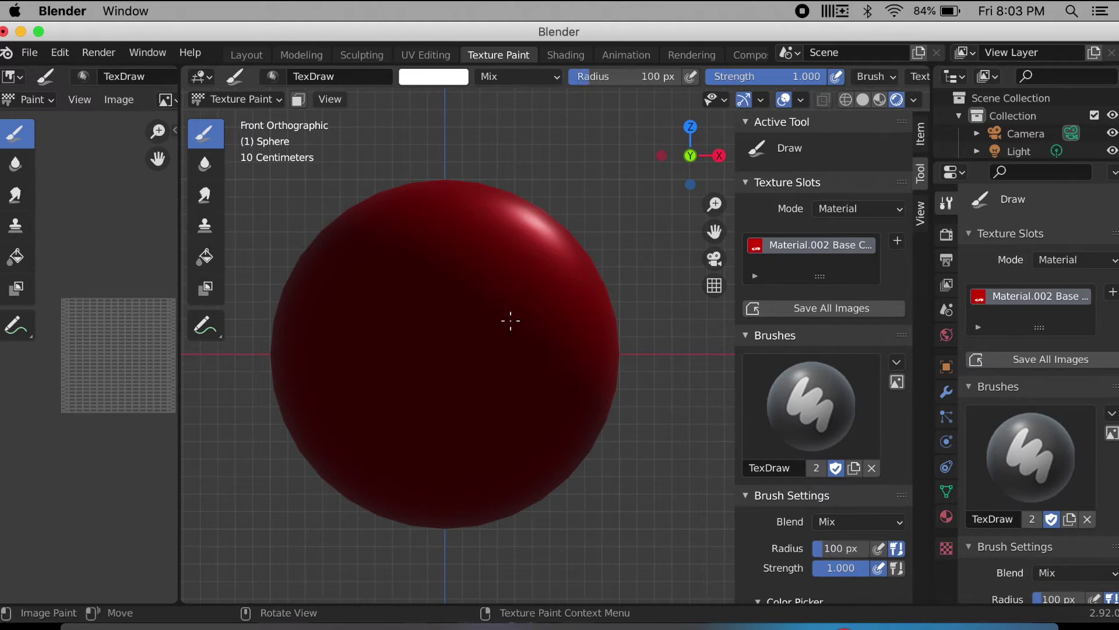
pyautogui.moveTo(490, 272)
pyautogui.mouseDown()
pyautogui.moveTo(407, 290)
pyautogui.moveTo(414, 352)
pyautogui.moveTo(497, 398)
pyautogui.moveTo(412, 449)
pyautogui.moveTo(387, 404)
pyautogui.mouseUp()
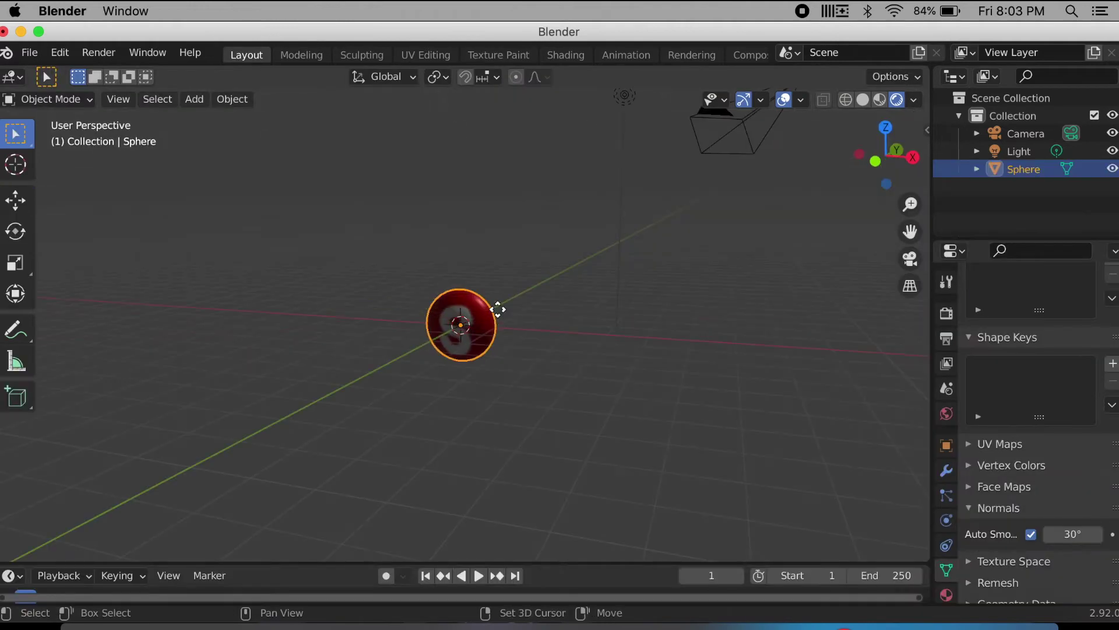
# Step: Duplicate the candy sphere, then load the skittles photo from Downloads as a reference image
pyautogui.hotkey('shift', 'd')
pyautogui.click(565, 239)
pyautogui.hotkey('shift', 'a')
pyautogui.moveTo(357, 422)
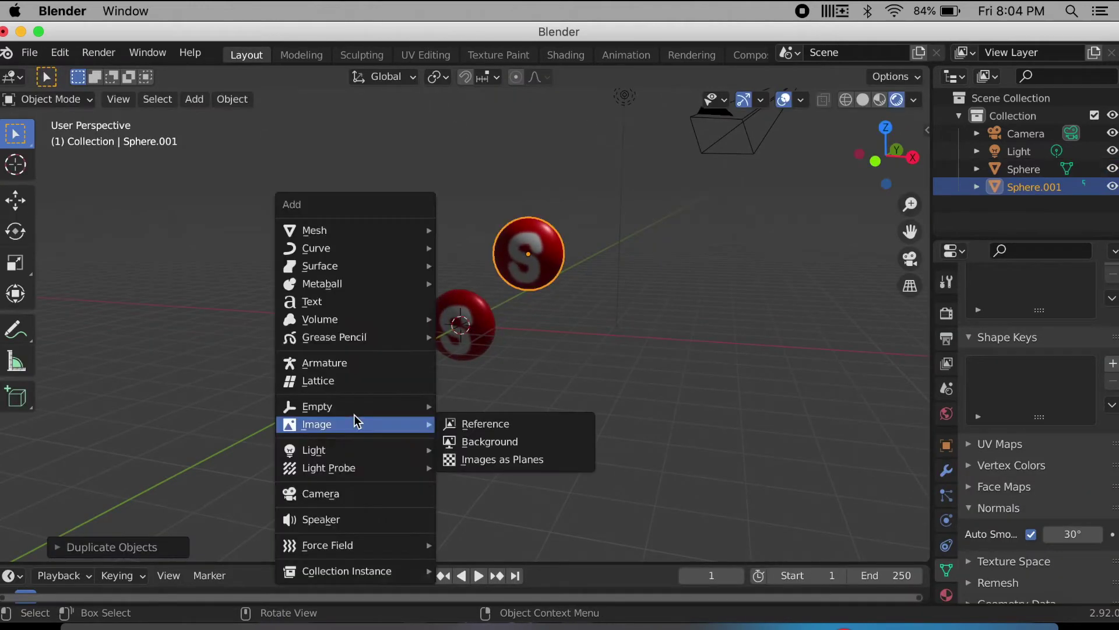
pyautogui.click(456, 425)
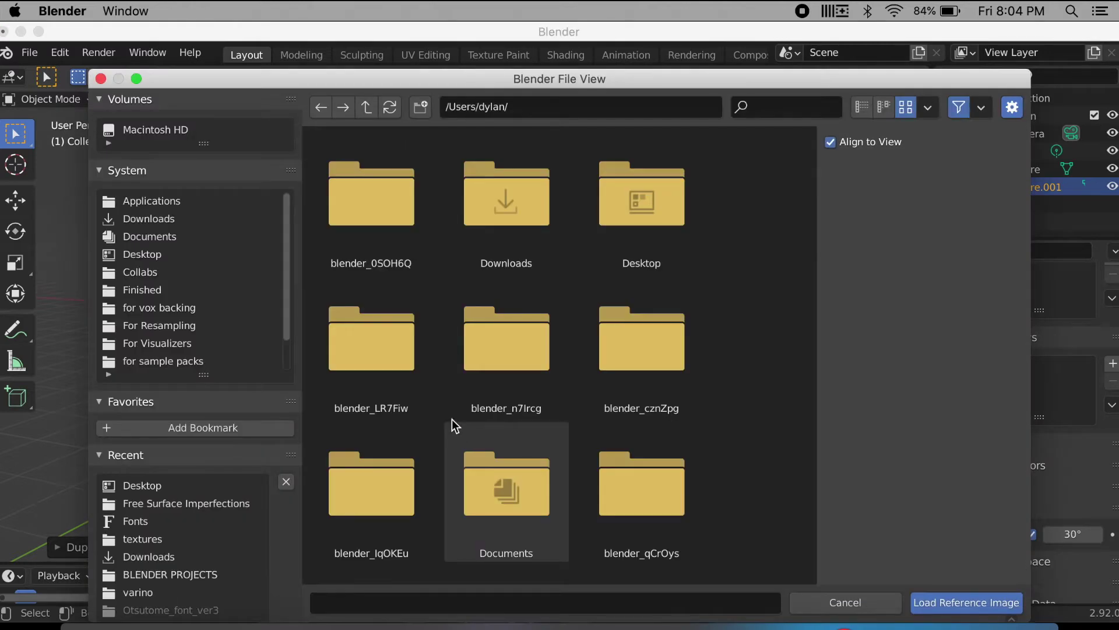
pyautogui.click(183, 218)
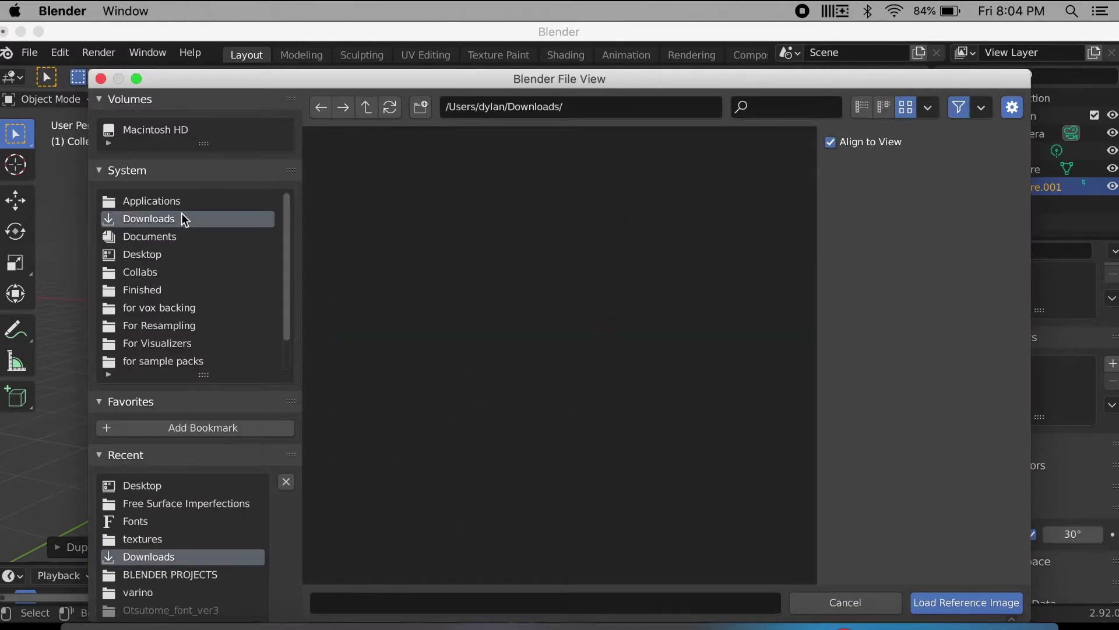
pyautogui.scroll(-5, 387, 367)
pyautogui.click(668, 411)
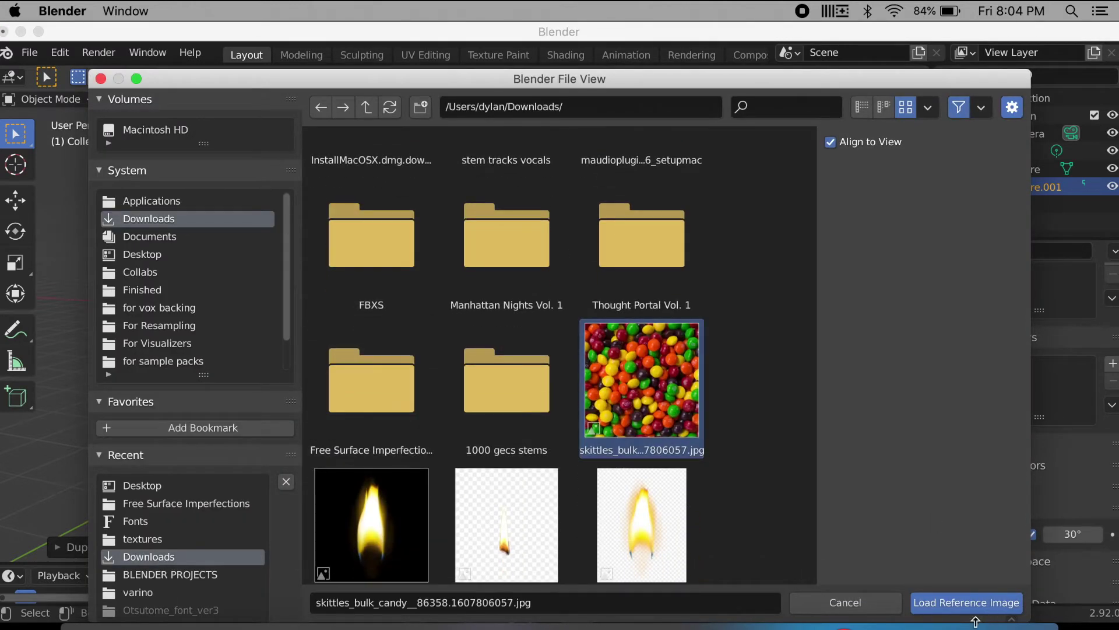
pyautogui.click(956, 607)
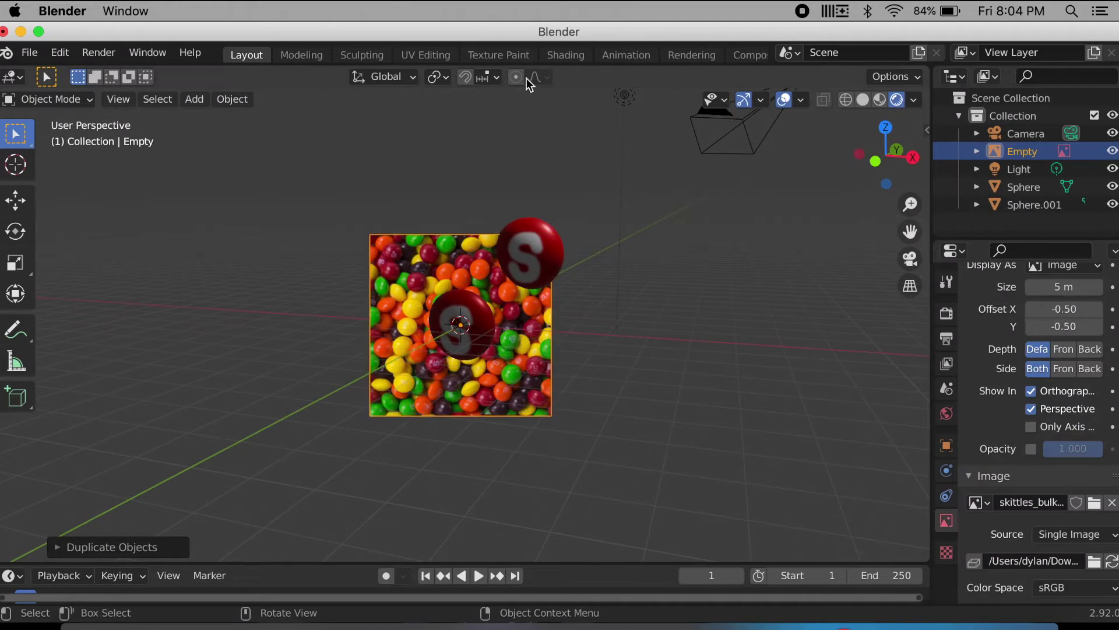
# Step: Unlink the shared material from the second sphere and give it a new Material.003
pyautogui.click(565, 54)
pyautogui.hscroll(-5, 543, 336)
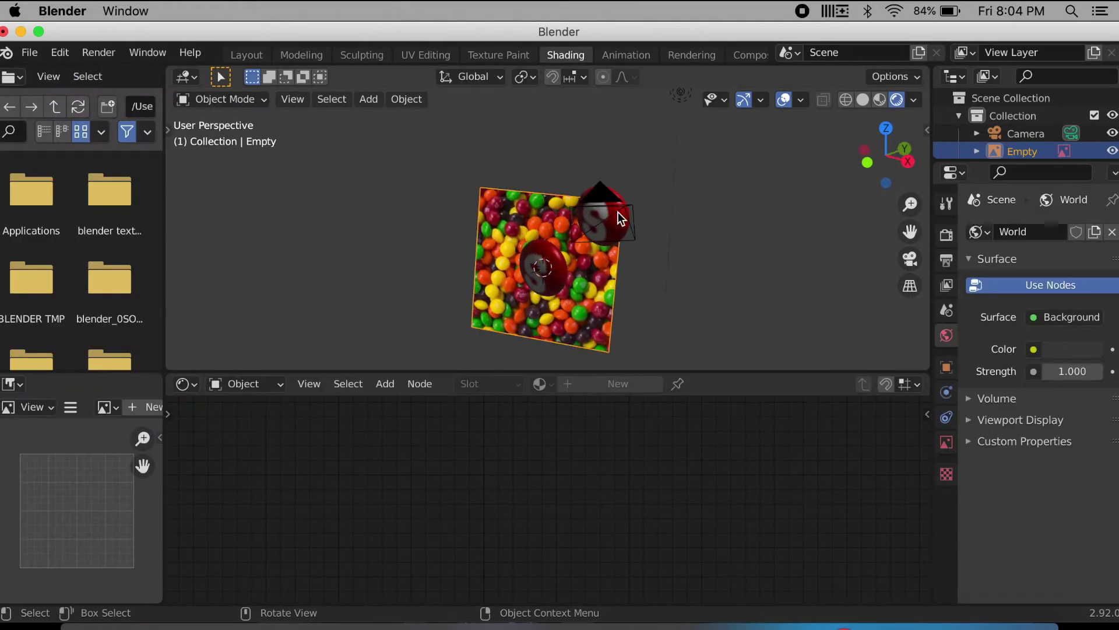
pyautogui.hscroll(-5, 618, 191)
pyautogui.click(615, 194)
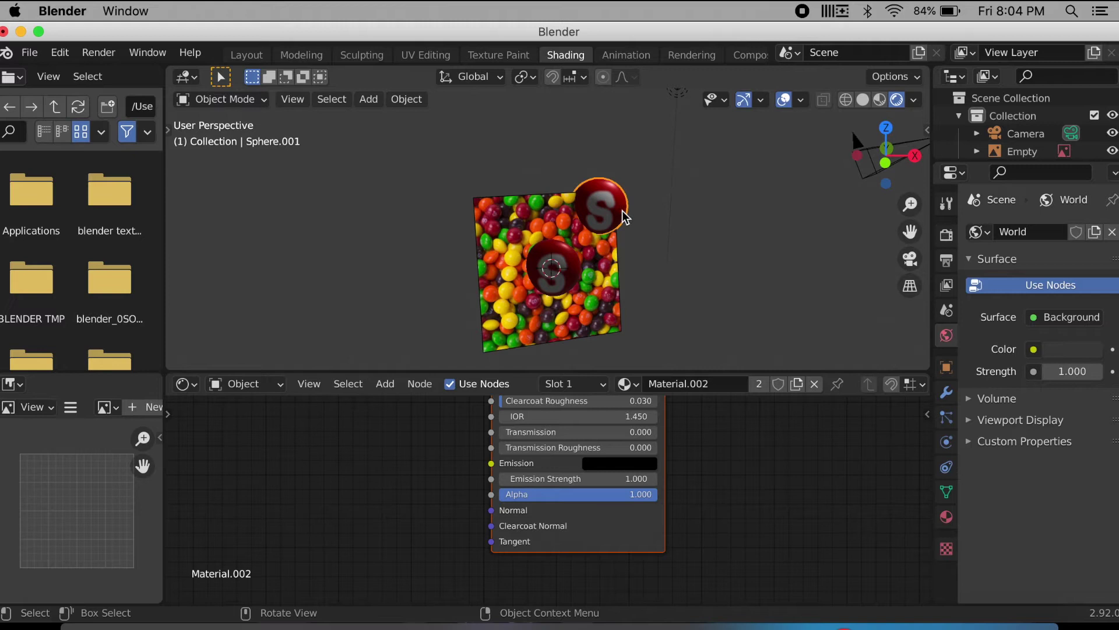
pyautogui.click(815, 383)
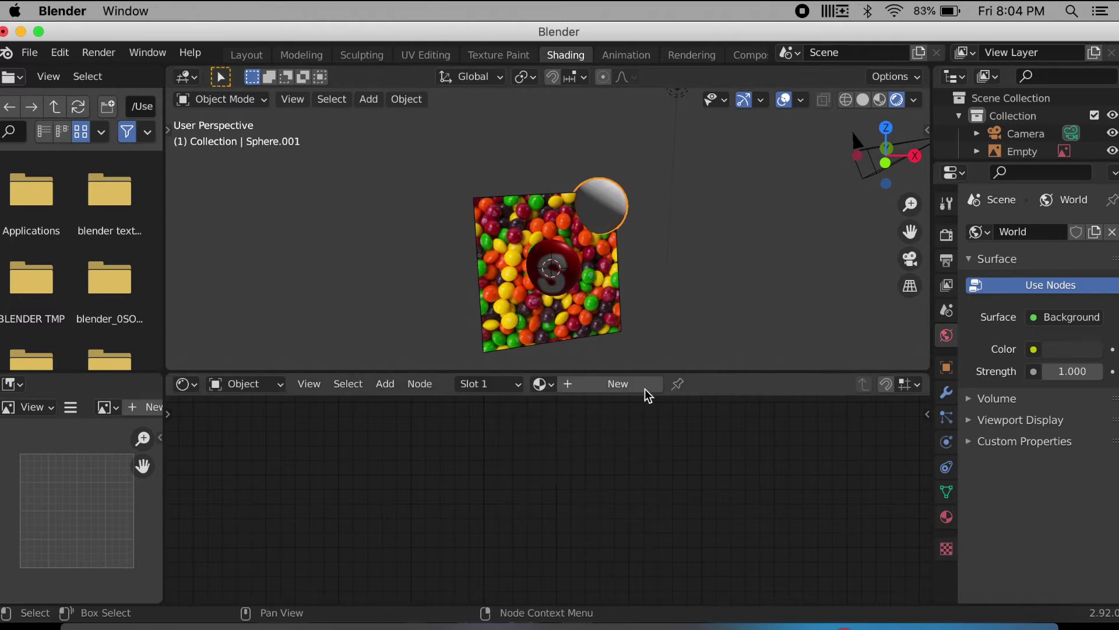
pyautogui.click(616, 390)
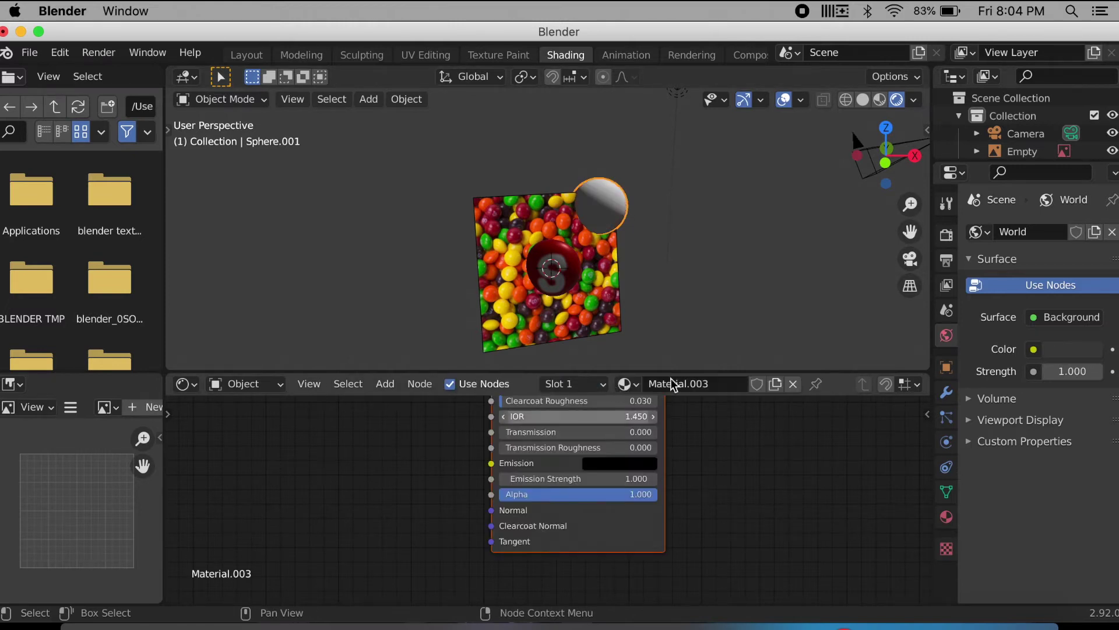
# Step: Copy Material.002's three shader nodes into Material.003, replacing its default nodes
pyautogui.click(563, 284)
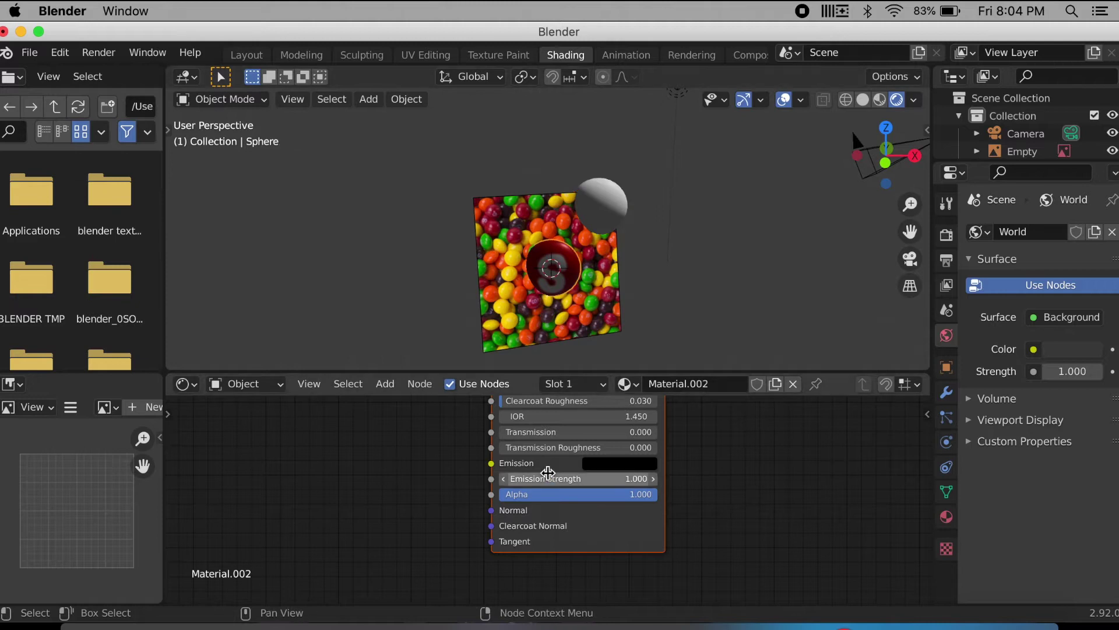
pyautogui.scroll(1, 522, 527)
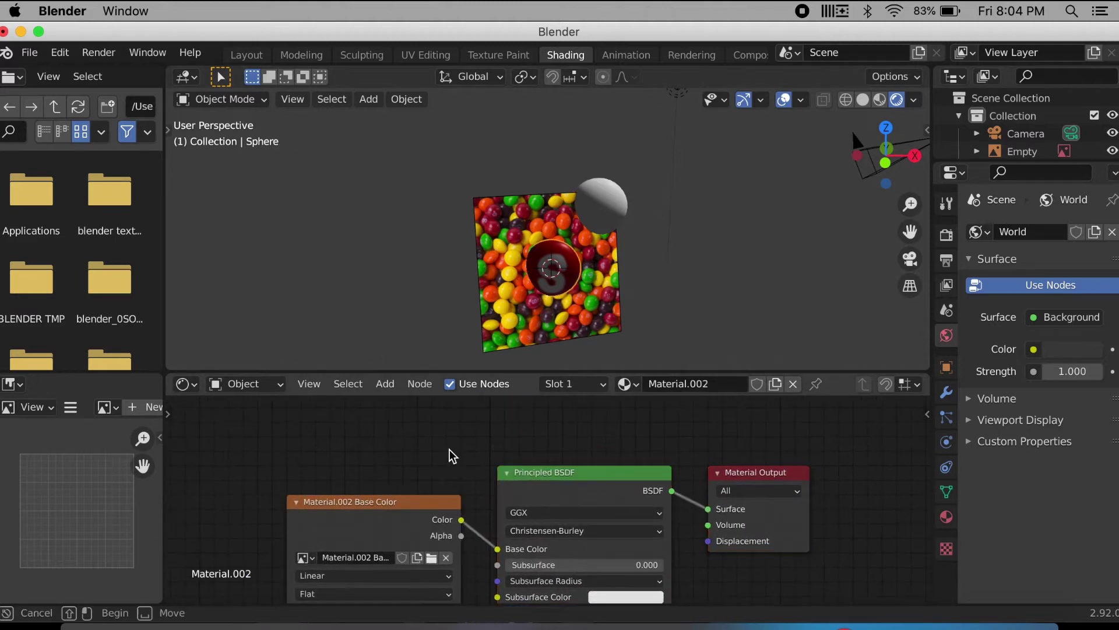
pyautogui.moveTo(403, 445); pyautogui.dragTo(772, 551)
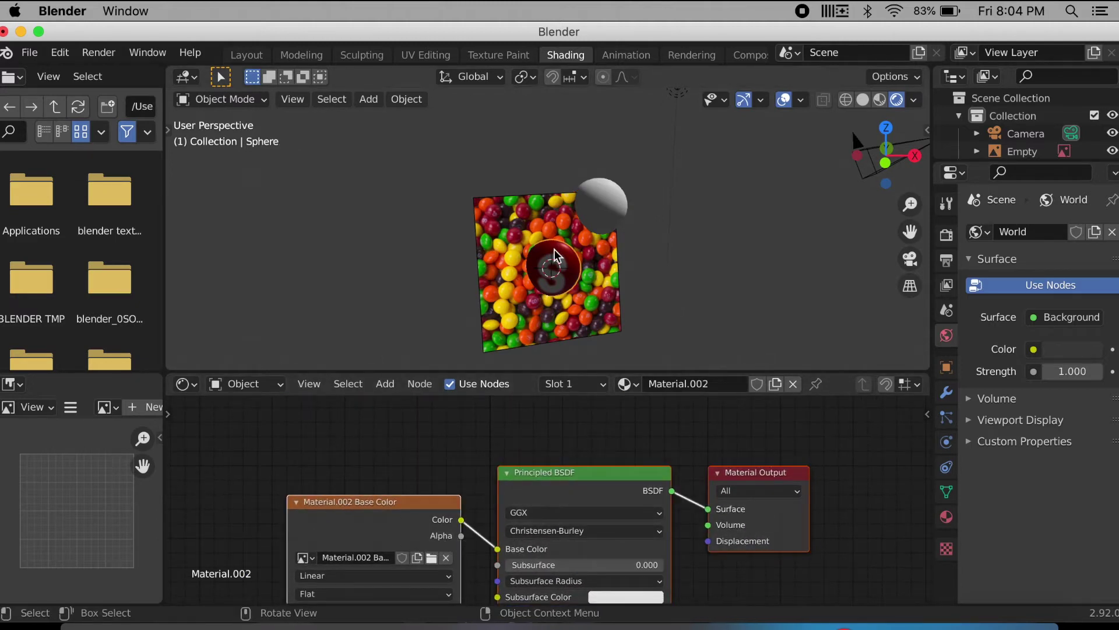
pyautogui.click(605, 211)
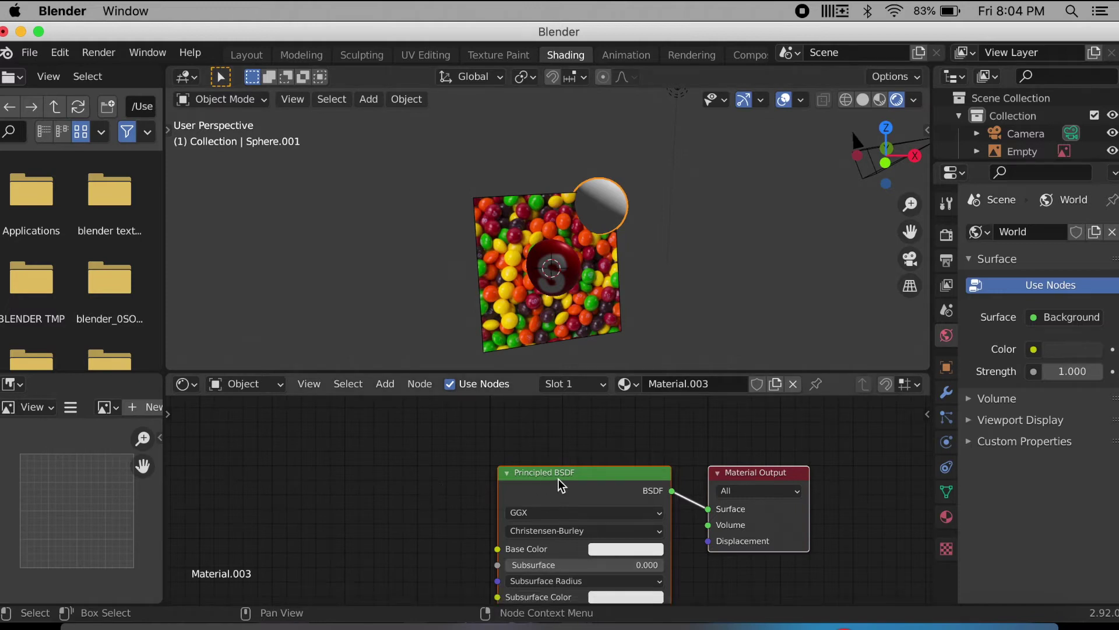
pyautogui.press('x')
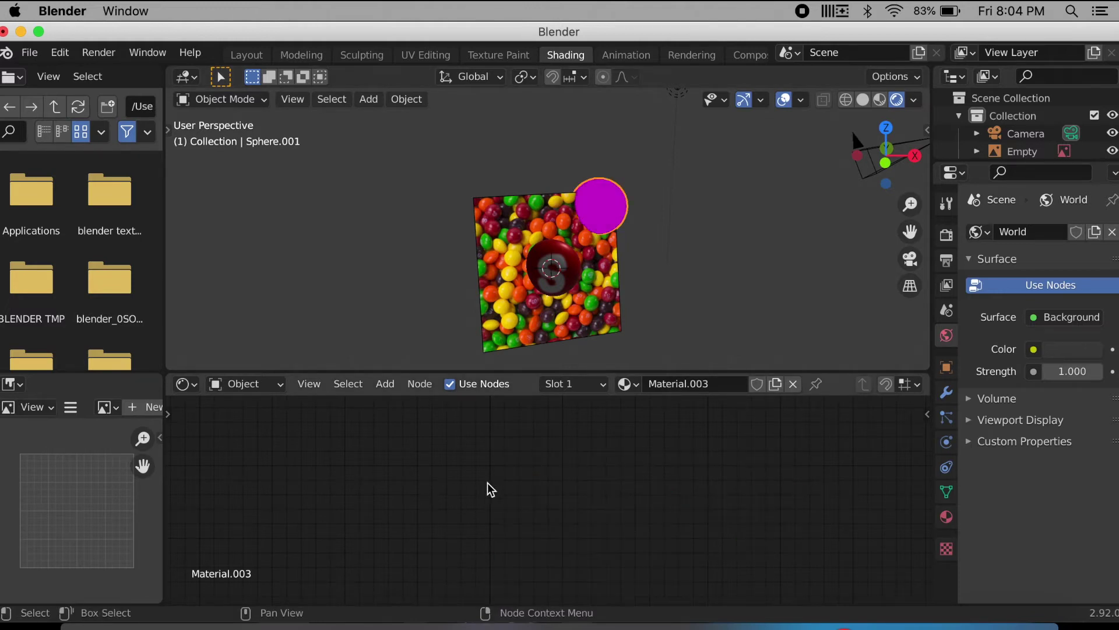
pyautogui.press('super+v')
pyautogui.scroll(-4, 485, 486)
pyautogui.scroll(1, 487, 478)
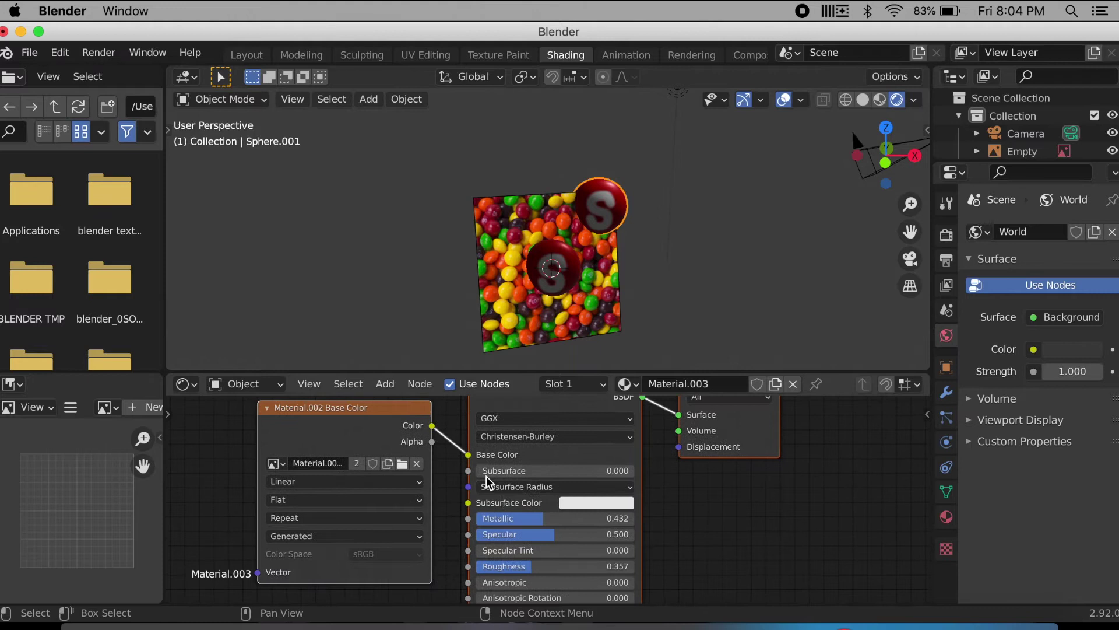
pyautogui.scroll(3, 487, 476)
pyautogui.scroll(-3, 570, 580)
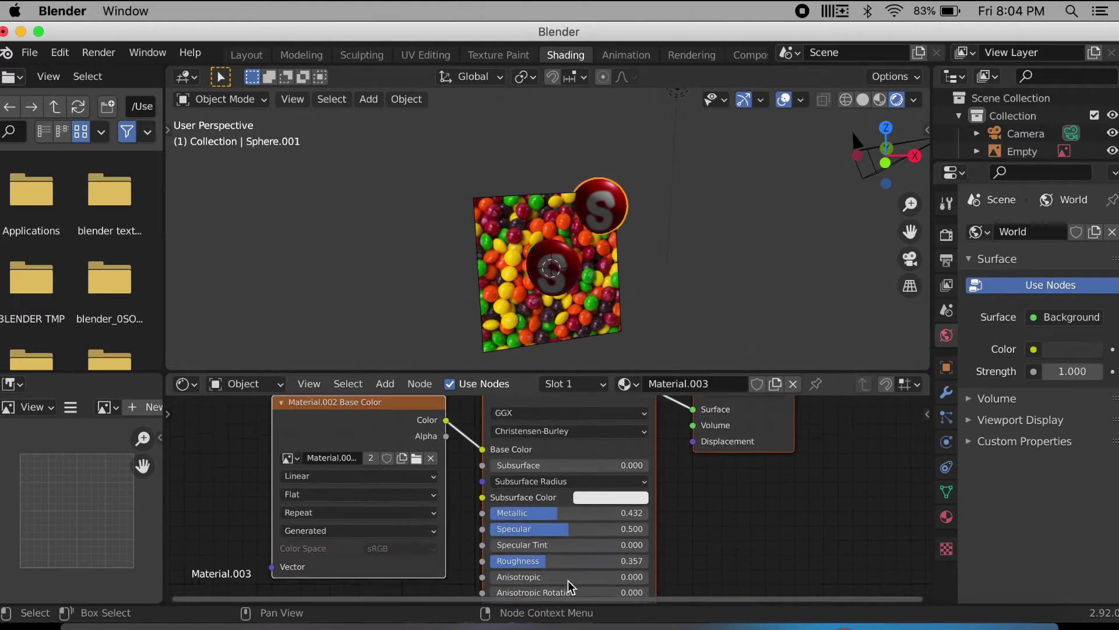
pyautogui.scroll(2, 568, 579)
pyautogui.scroll(-3, 567, 579)
pyautogui.scroll(3, 567, 579)
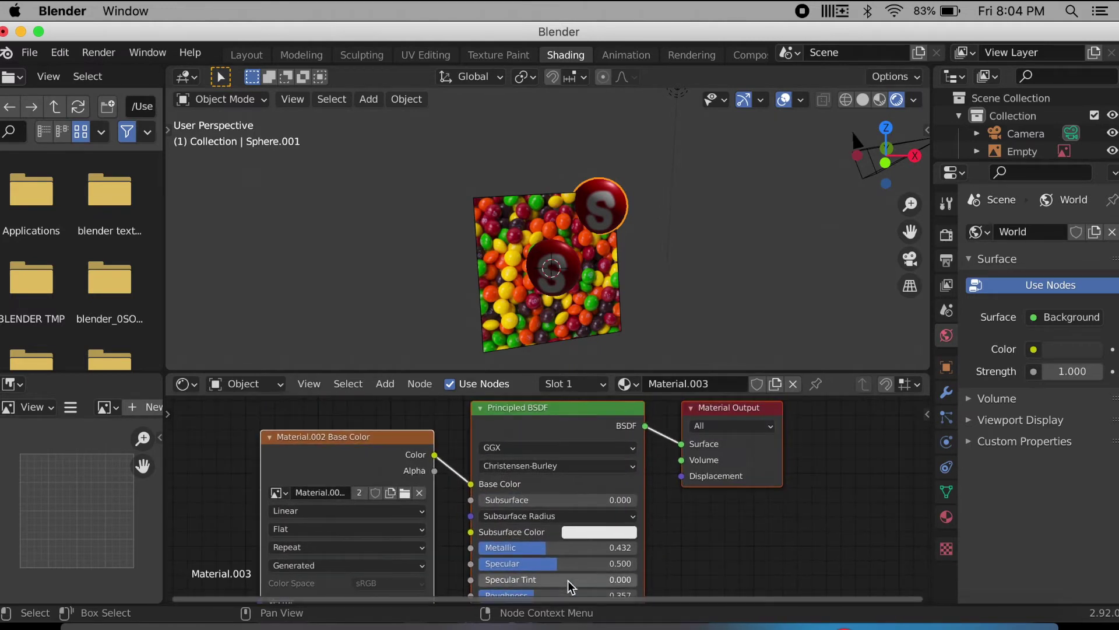
pyautogui.scroll(-3, 568, 580)
pyautogui.hscroll(-3, 568, 579)
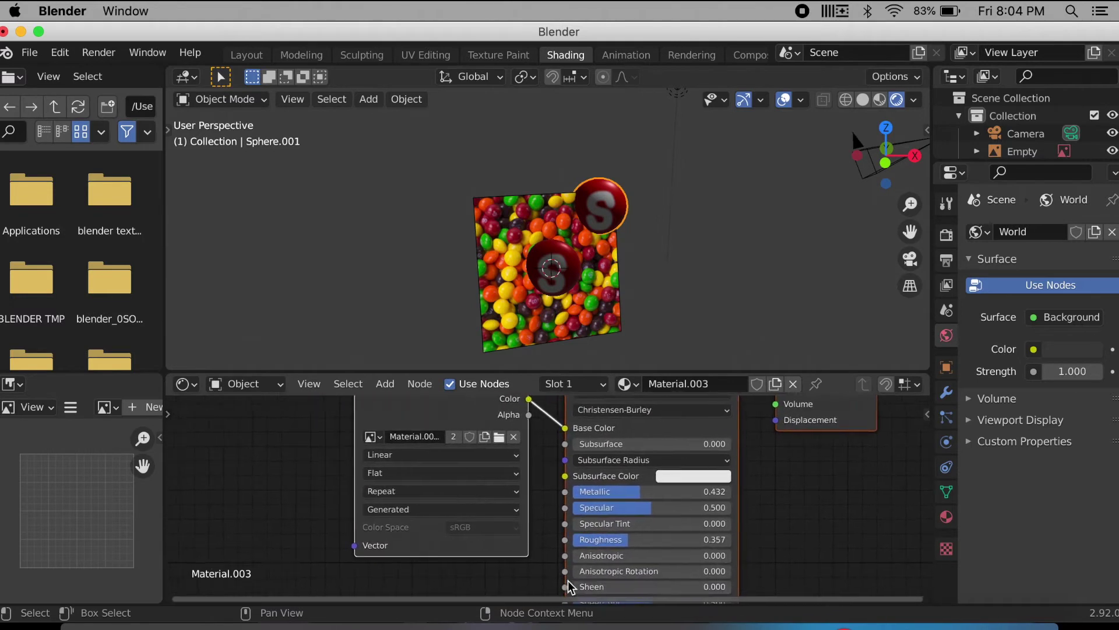
pyautogui.scroll(2, 567, 580)
pyautogui.hscroll(-2, 567, 580)
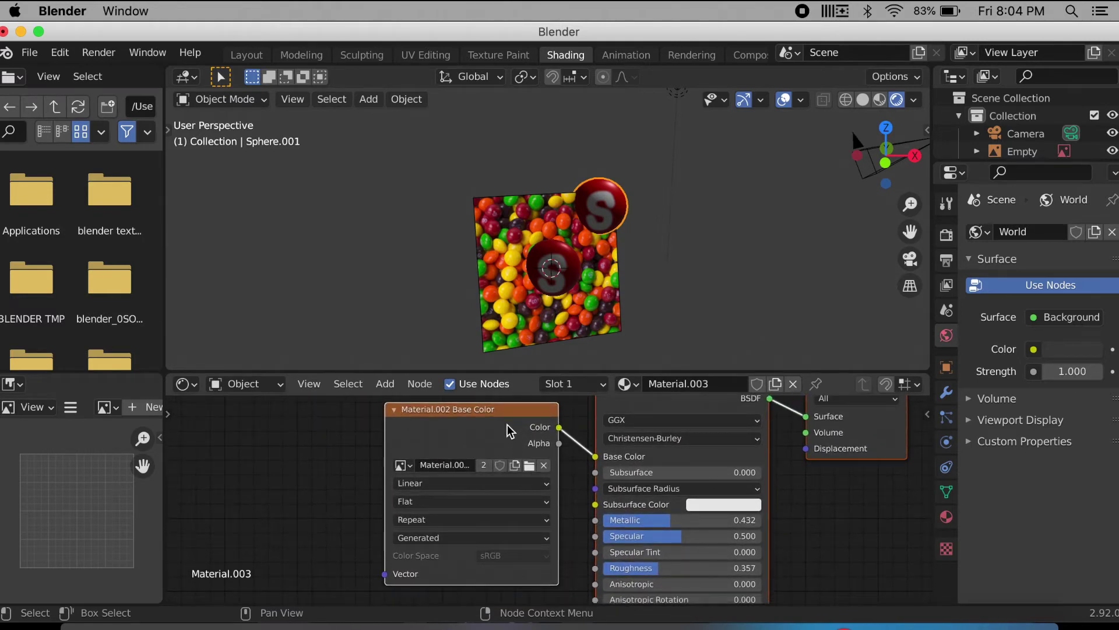
# Step: Delete the image texture node so Material.003 is plain red, then try painting
pyautogui.press('x')
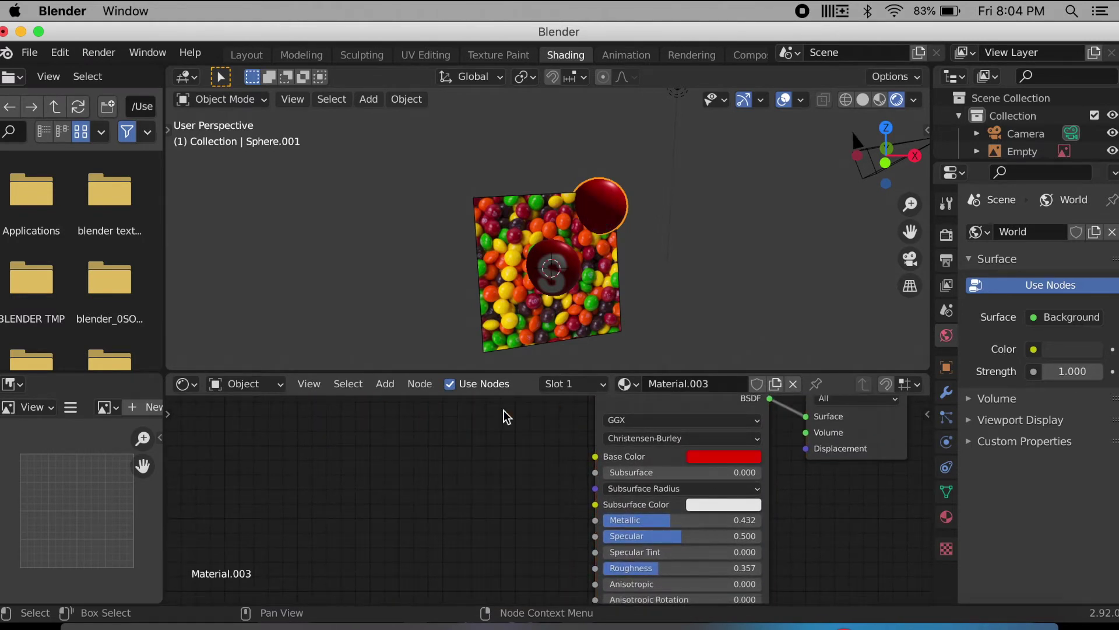
pyautogui.click(247, 55)
pyautogui.click(497, 54)
pyautogui.click(405, 382)
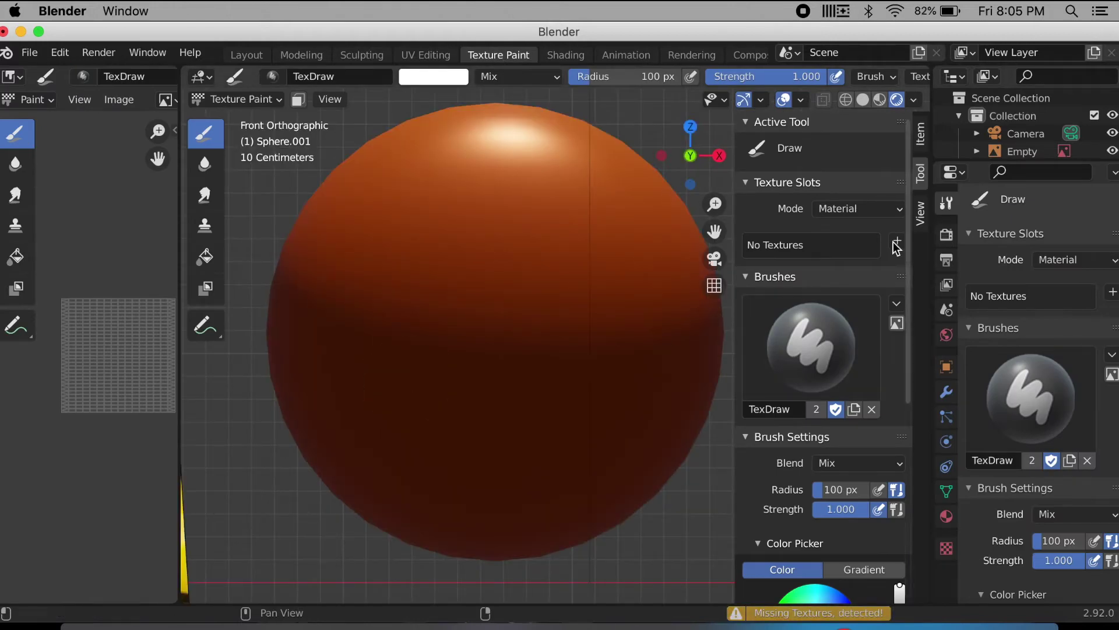
# Step: Add an orange-red Base Color texture slot and paint an S stroke on the sphere
pyautogui.click(896, 244)
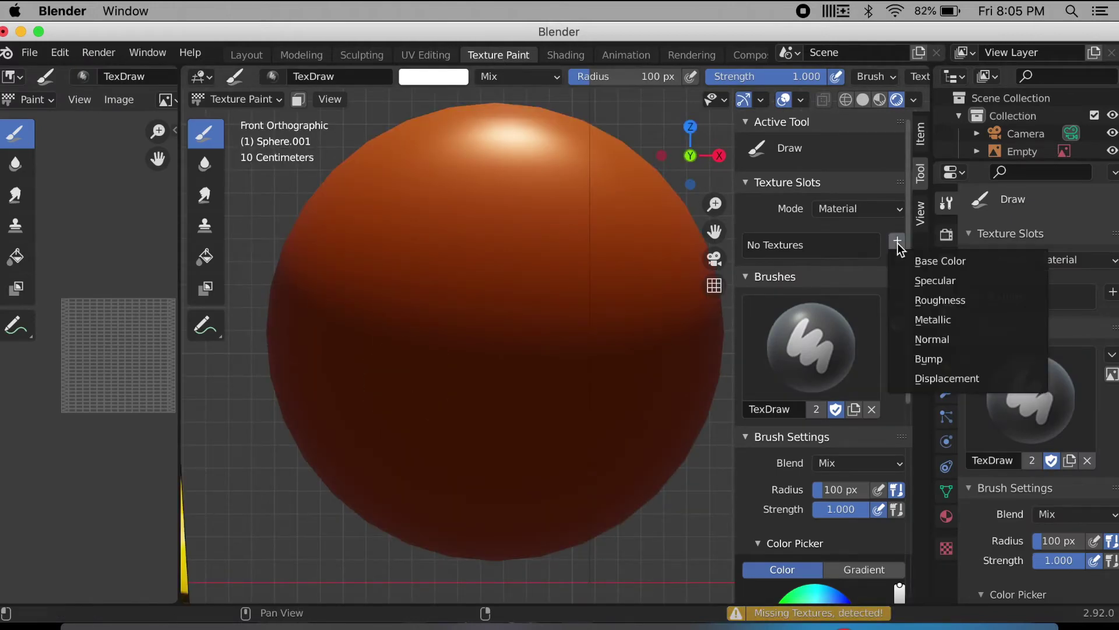
pyautogui.click(928, 257)
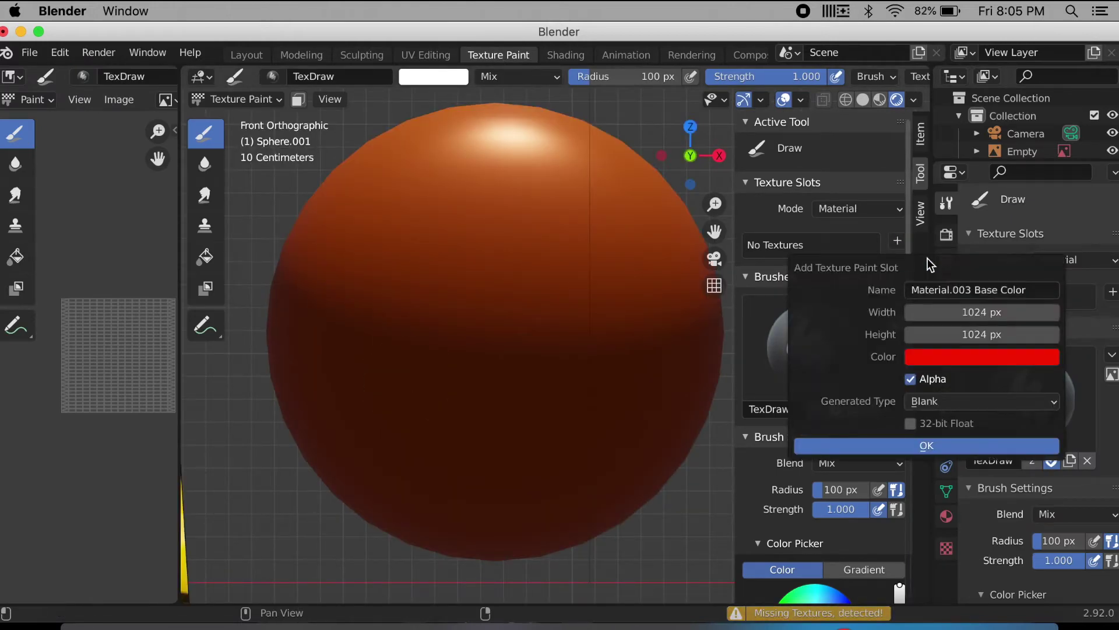
pyautogui.click(937, 361)
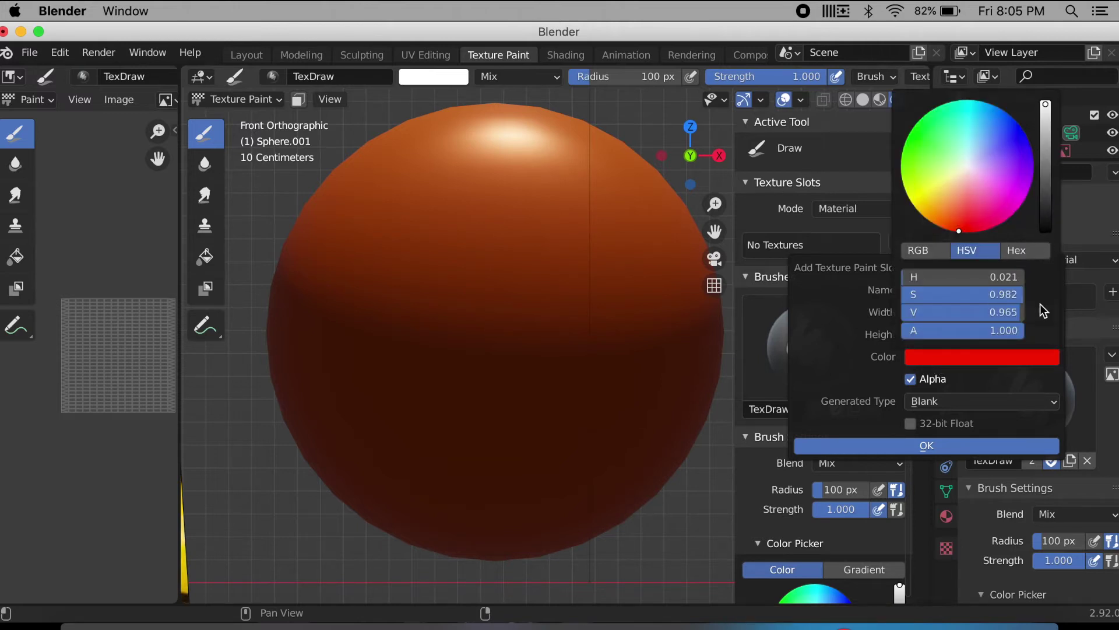
pyautogui.click(956, 221)
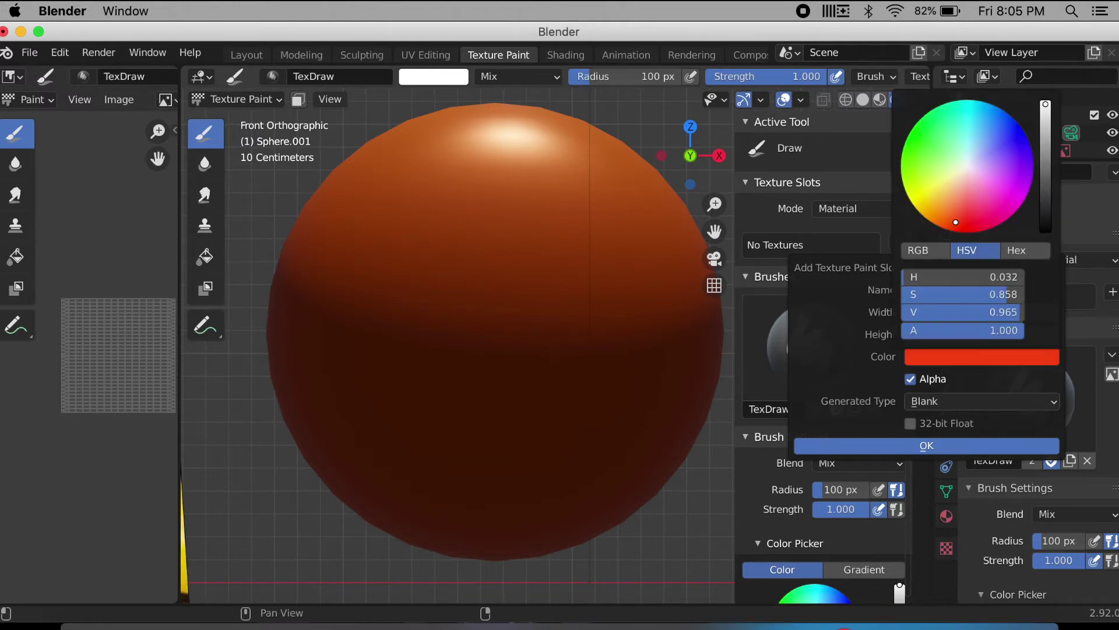
pyautogui.click(897, 447)
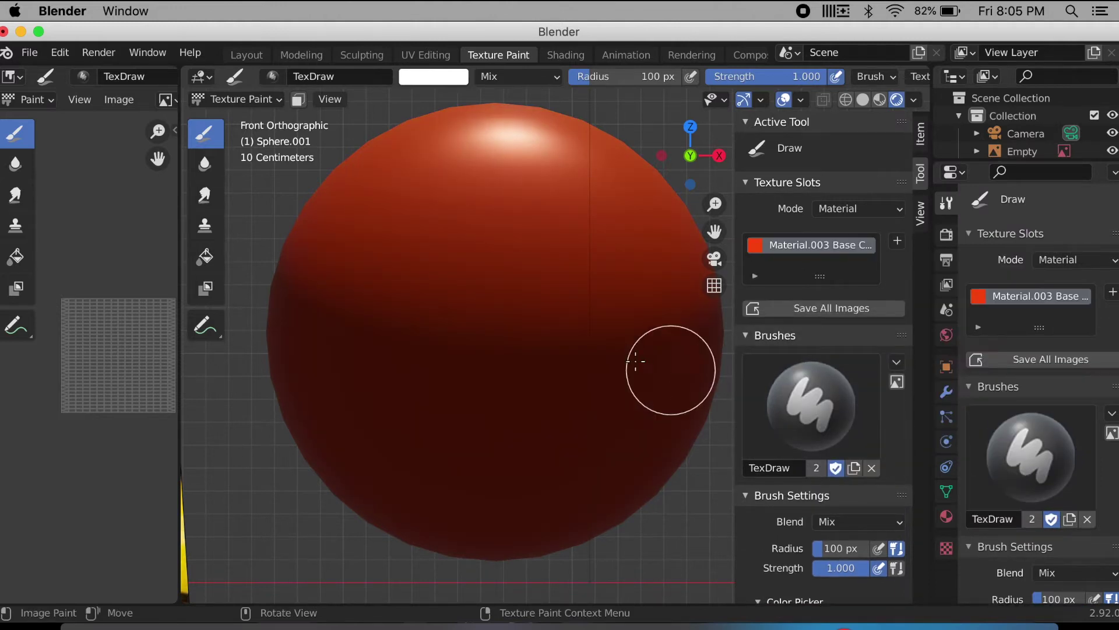
pyautogui.moveTo(565, 270)
pyautogui.mouseDown()
pyautogui.moveTo(473, 225)
pyautogui.moveTo(489, 365)
pyautogui.moveTo(575, 445)
pyautogui.moveTo(452, 492)
pyautogui.moveTo(428, 402)
pyautogui.mouseUp()
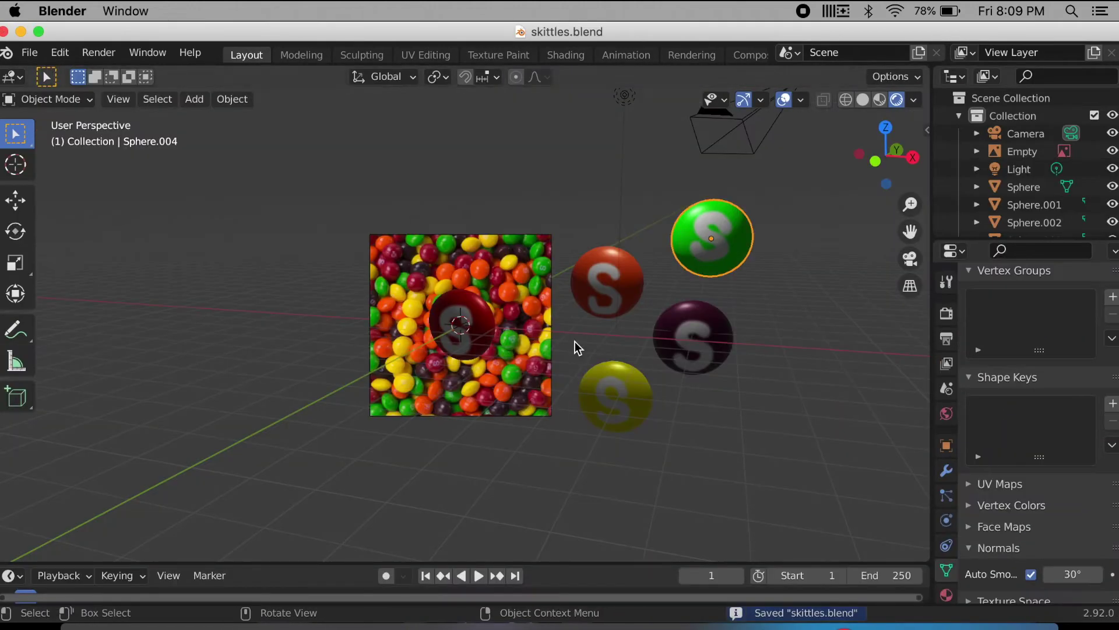
# Step: Delete the skittles reference image from the scene
pyautogui.click(515, 268)
pyautogui.press('x')
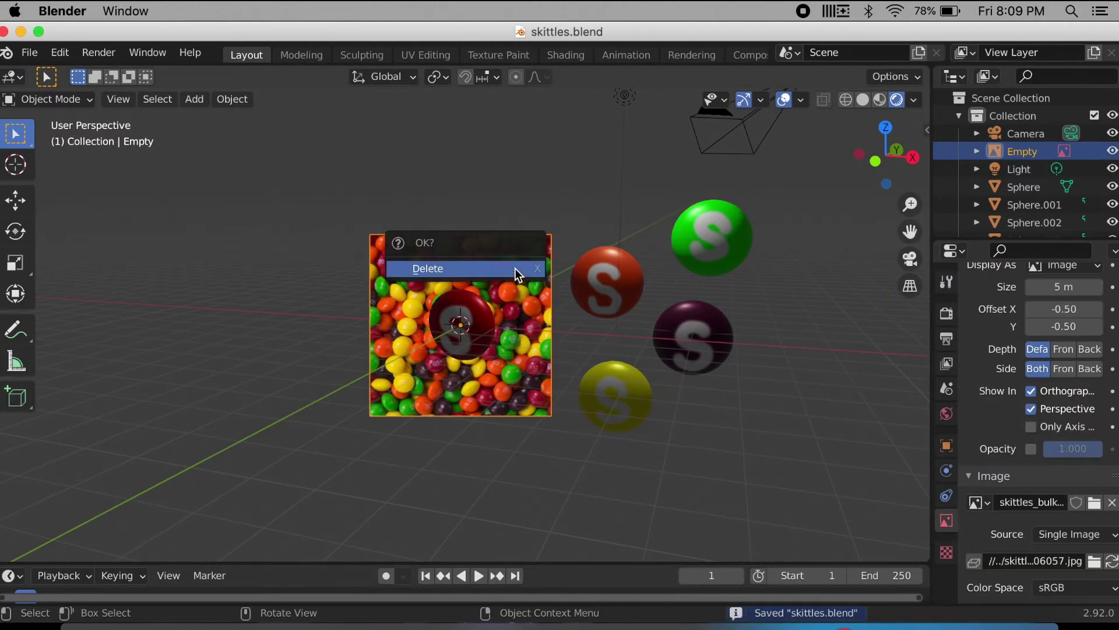
pyautogui.click(515, 268)
# Step: Add a plane and scale it up into a large floor beneath the skittles
pyautogui.hotkey('shift', 'a')
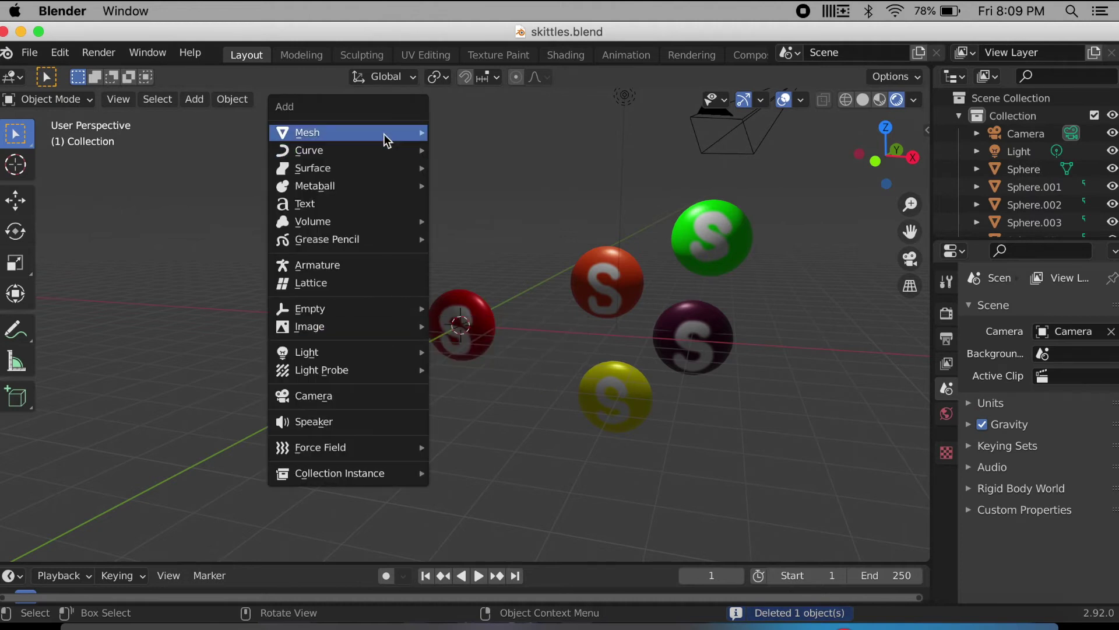
pyautogui.moveTo(386, 134)
pyautogui.click(492, 128)
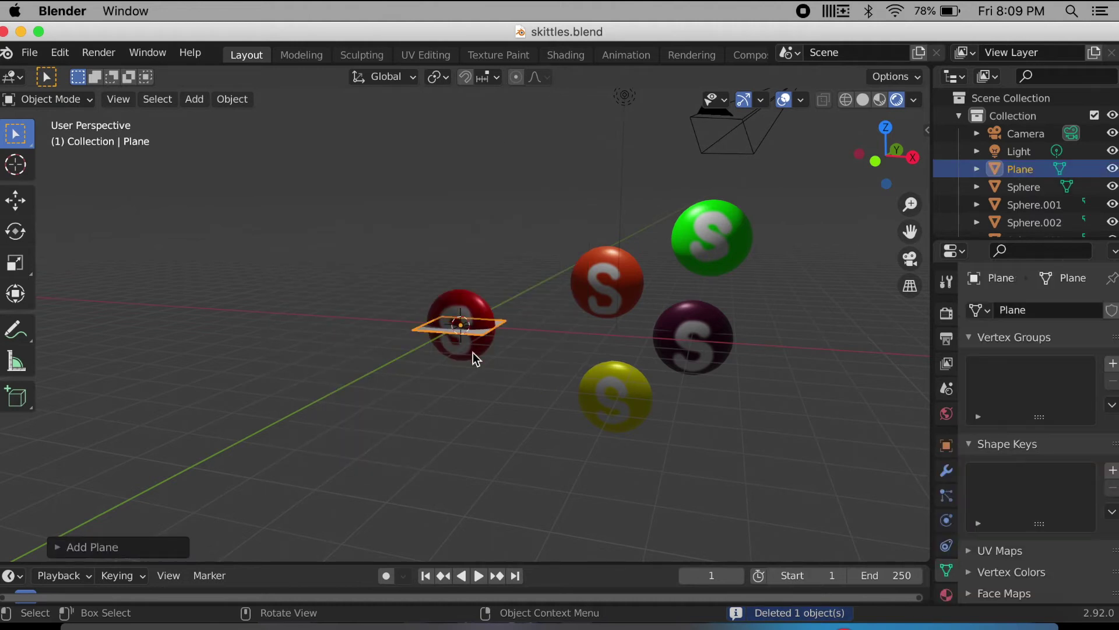
pyautogui.press('s')
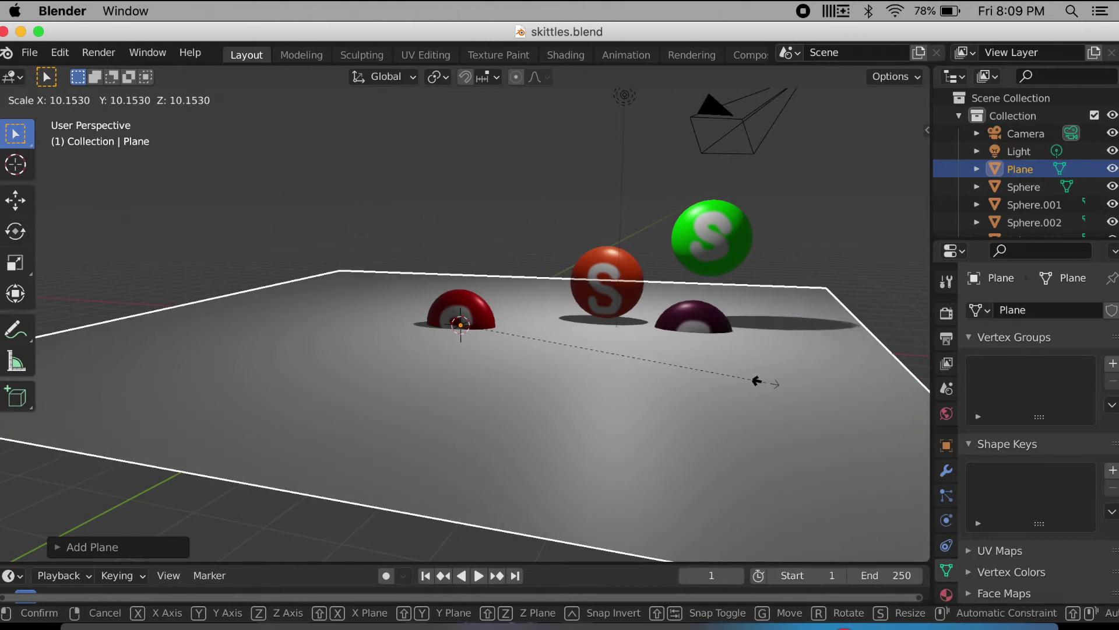
pyautogui.click(789, 375)
pyautogui.scroll(-3, 537, 369)
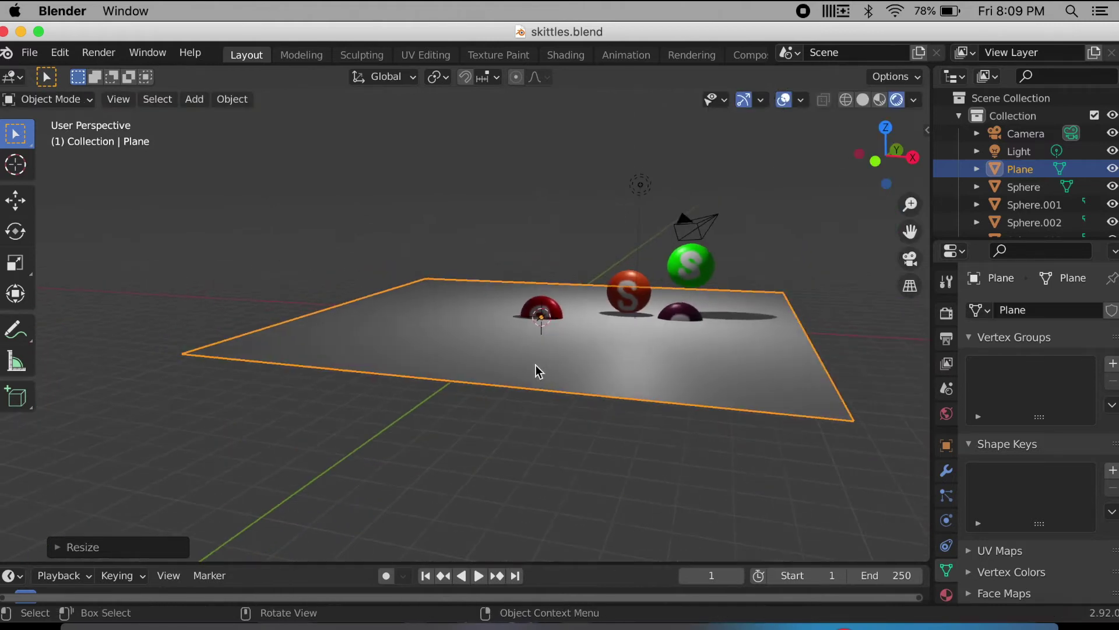
# Step: Extrude the plane's left edge upward in several steps, curving it into a tall wall
pyautogui.press('Tab')
pyautogui.click(182, 354)
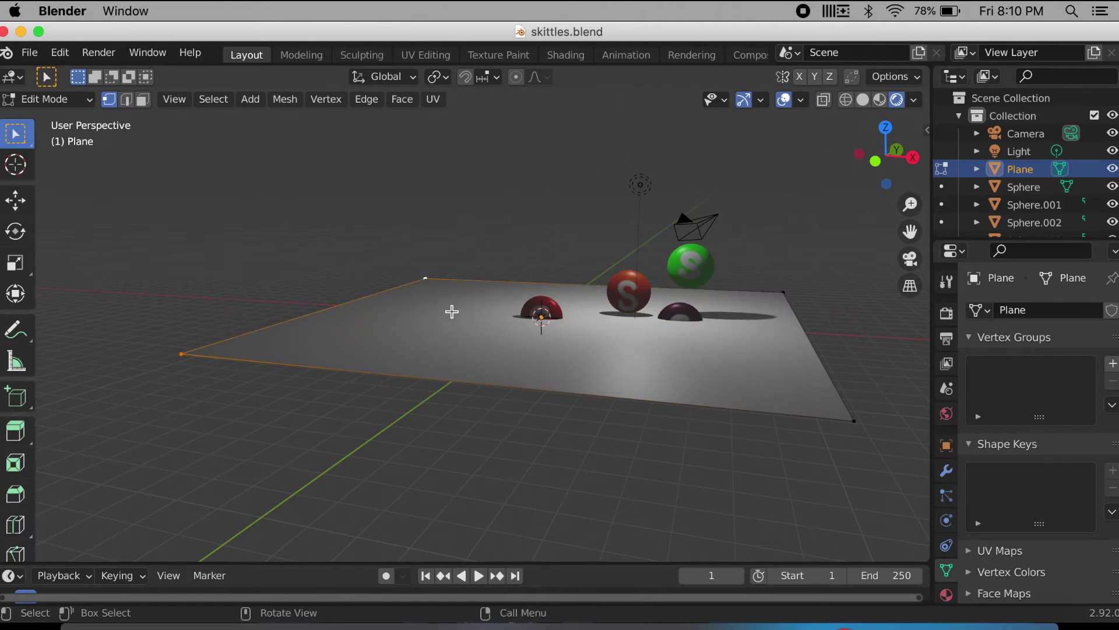
pyautogui.hscroll(-5, 452, 312)
pyautogui.press('g')
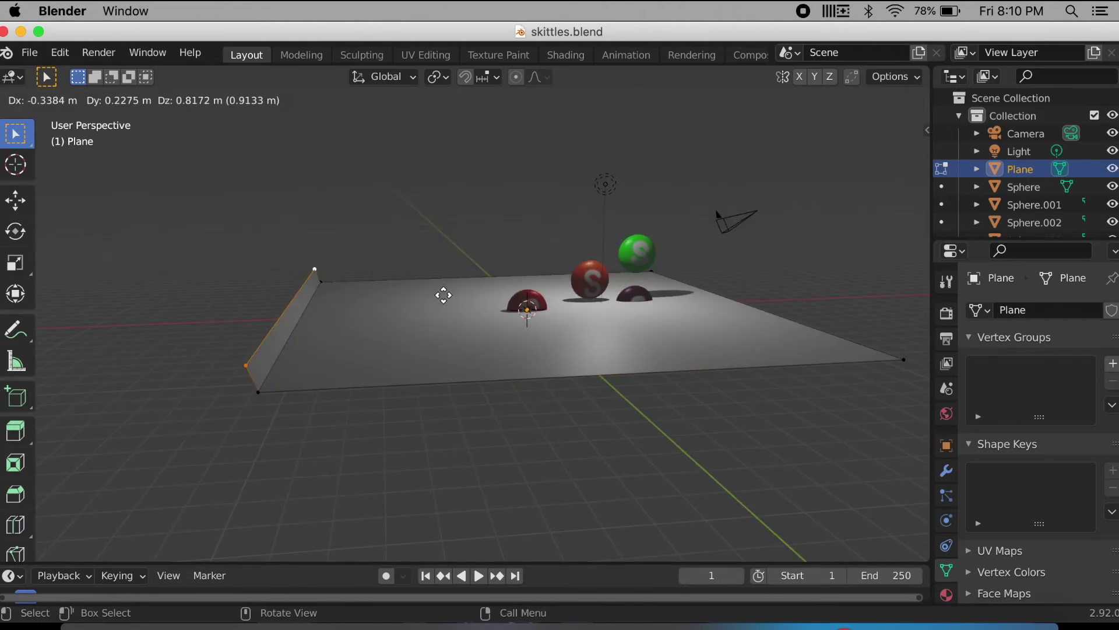
pyautogui.click(430, 303)
pyautogui.press('e')
pyautogui.click(417, 288)
pyautogui.press('e')
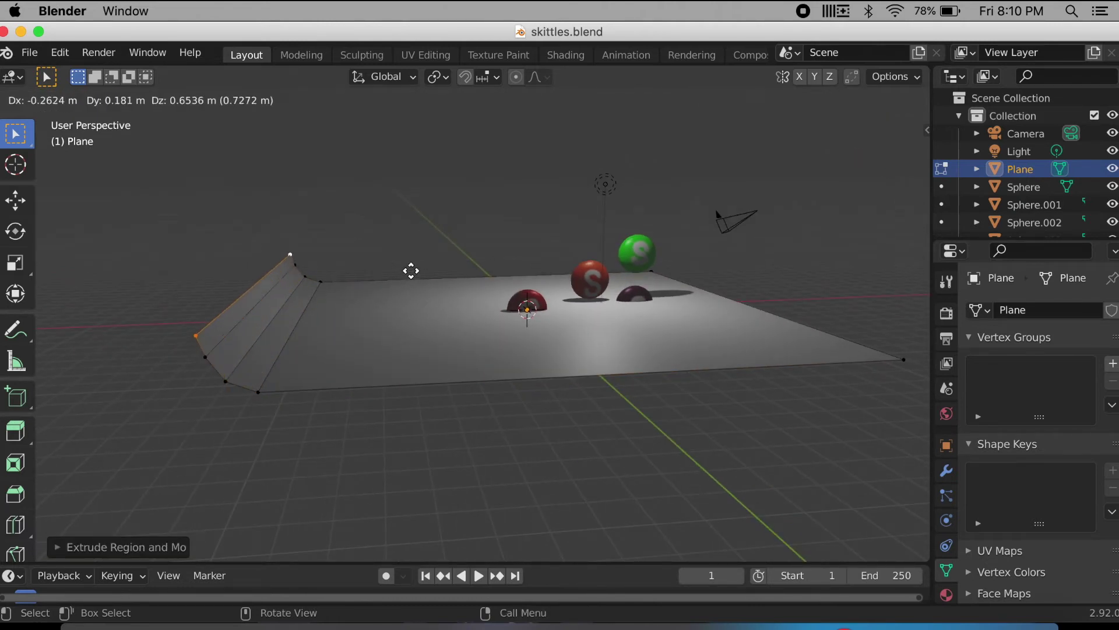
pyautogui.click(409, 267)
pyautogui.press('e')
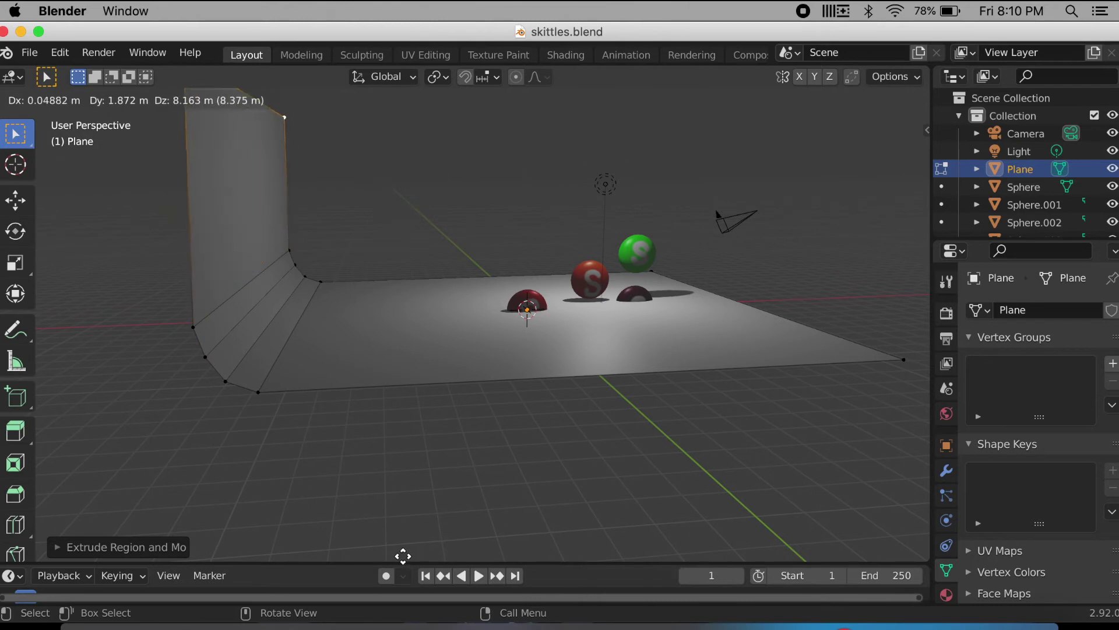
pyautogui.click(403, 556)
# Step: Raise the wall's top edge straight up and shade the backdrop smooth
pyautogui.press('g')
pyautogui.press('z')
pyautogui.click(543, 402)
pyautogui.press('Tab')
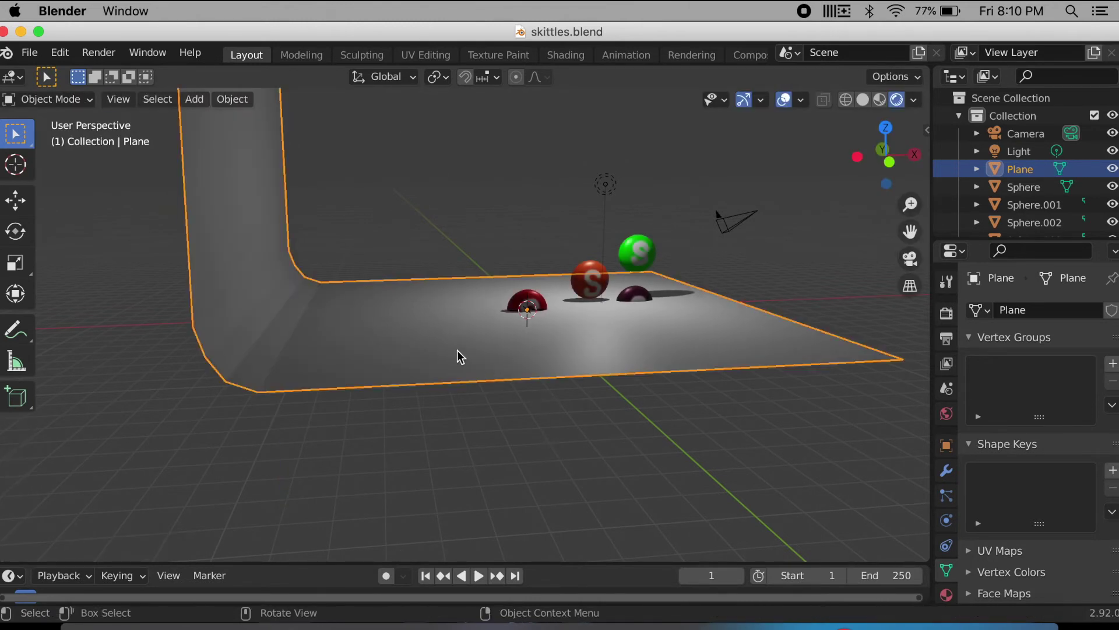
pyautogui.rightClick(450, 355)
pyautogui.click(417, 324)
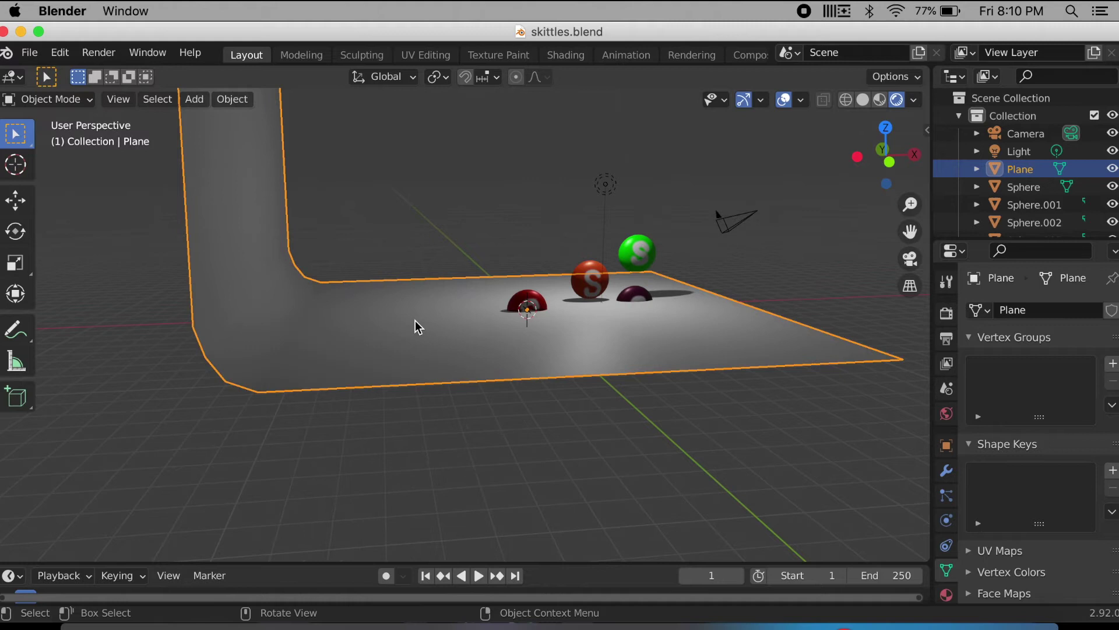
# Step: Turn on Auto Smooth normals for the backdrop
pyautogui.scroll(-2, 970, 593)
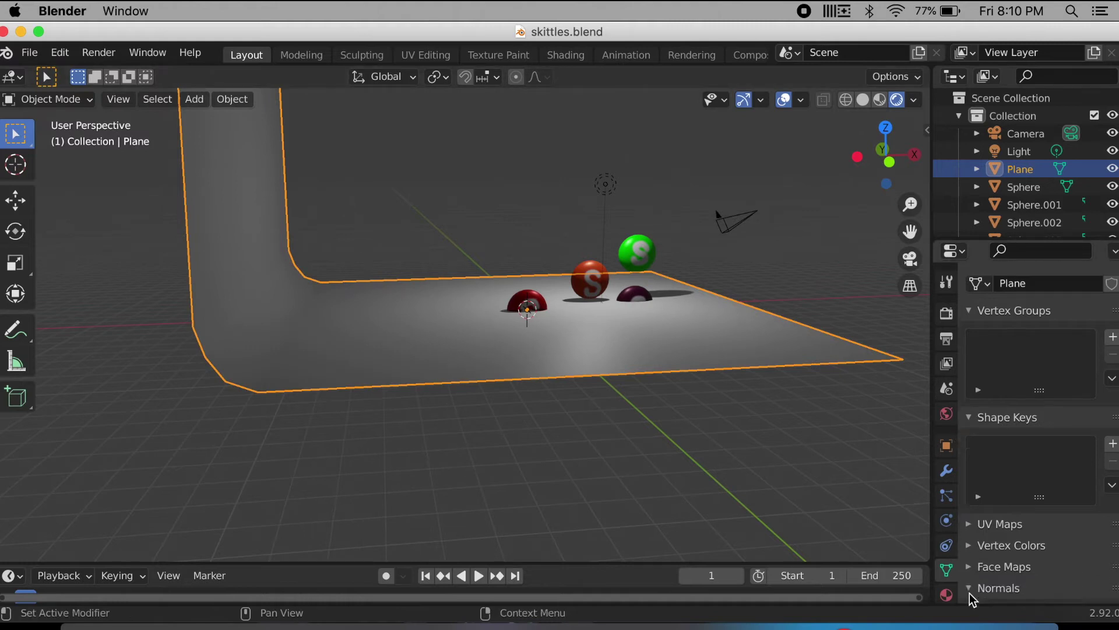
pyautogui.click(970, 594)
pyautogui.scroll(-6, 970, 594)
pyautogui.click(1030, 501)
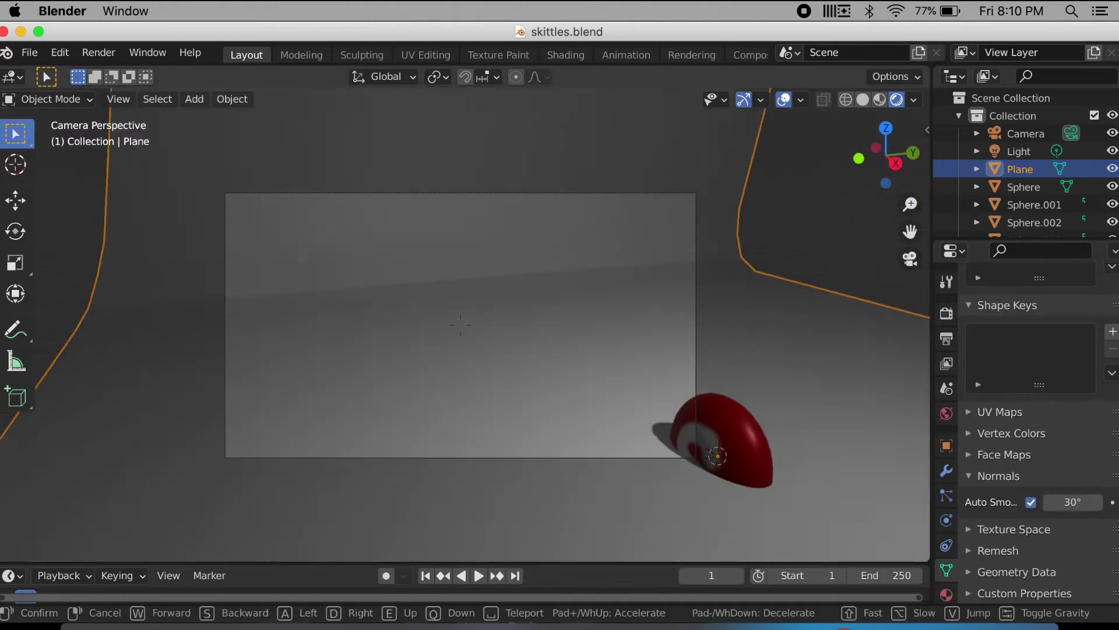
# Step: Move the camera back and turn it toward the curved backdrop
pyautogui.press('s')
pyautogui.press('s')
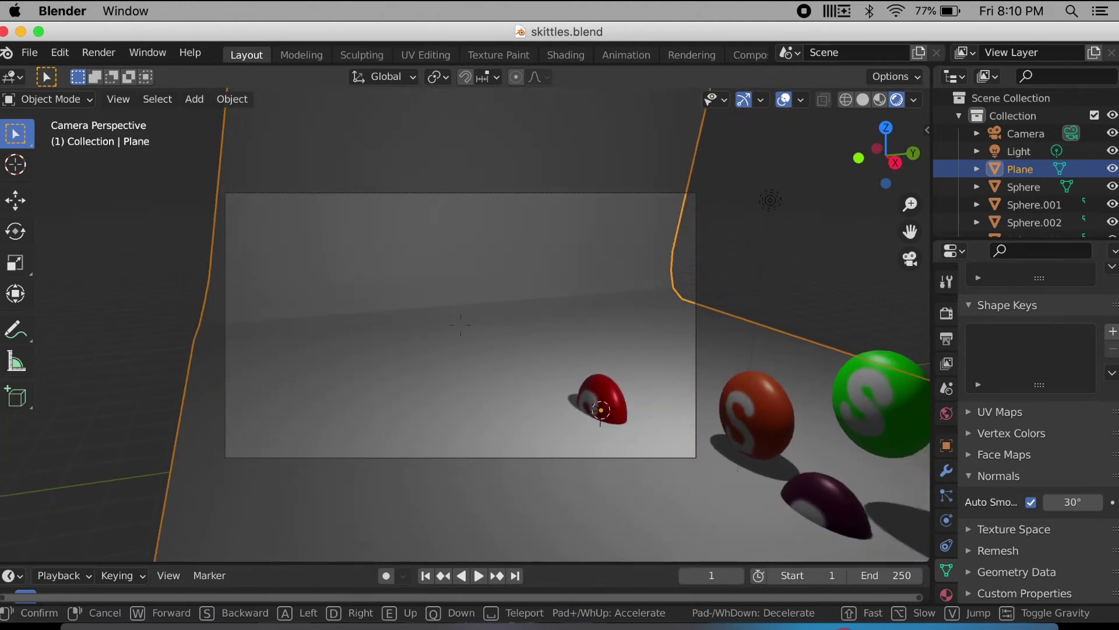
pyautogui.click(471, 191)
pyautogui.scroll(-5, 473, 175)
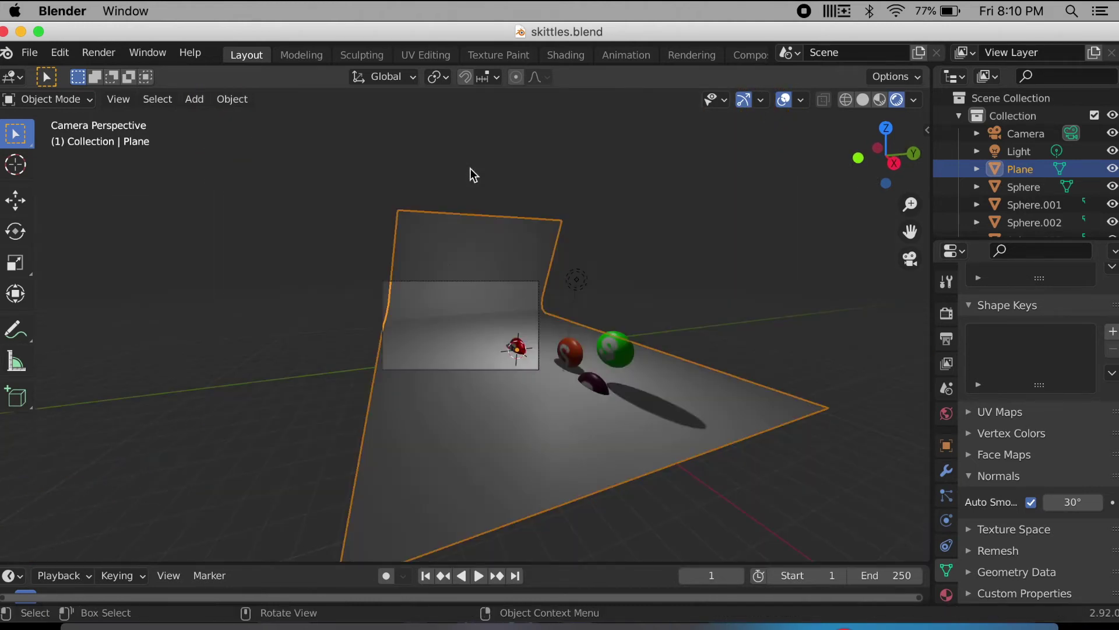
# Step: Shift the backdrop's top edge to reshape the curve, then walk the camera closer
pyautogui.press('Tab')
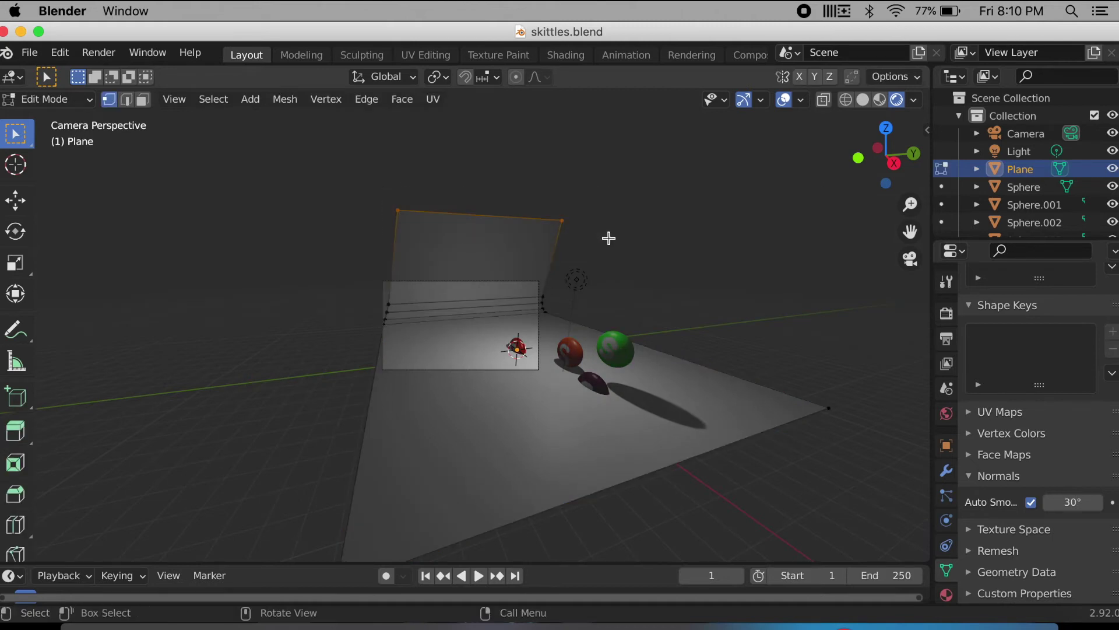
pyautogui.press('g')
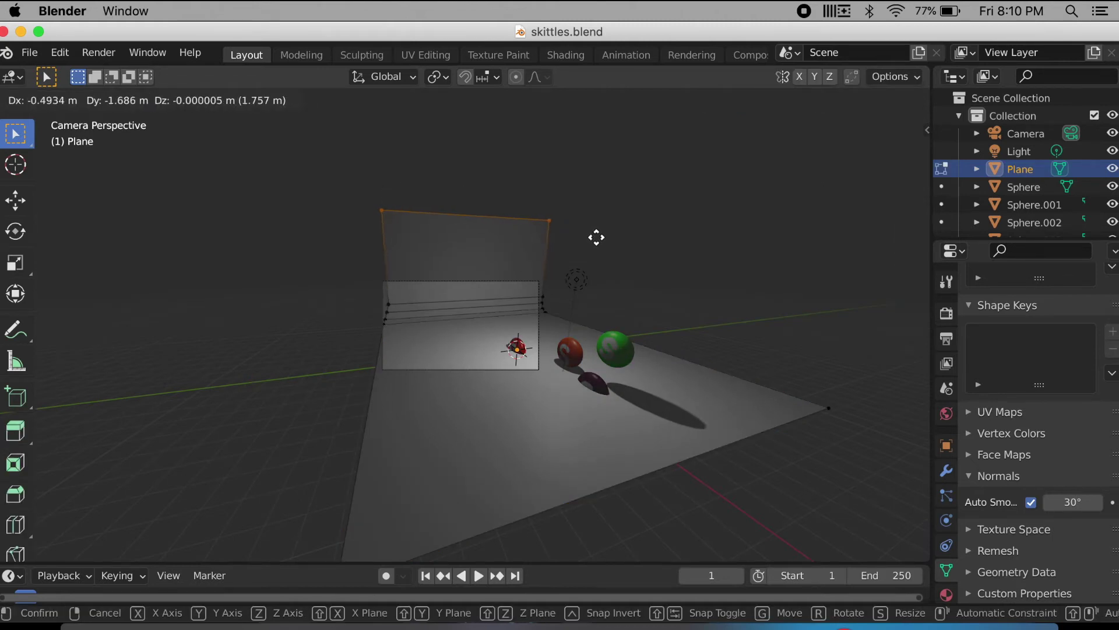
pyautogui.click(596, 237)
pyautogui.hotkey('shift', '`')
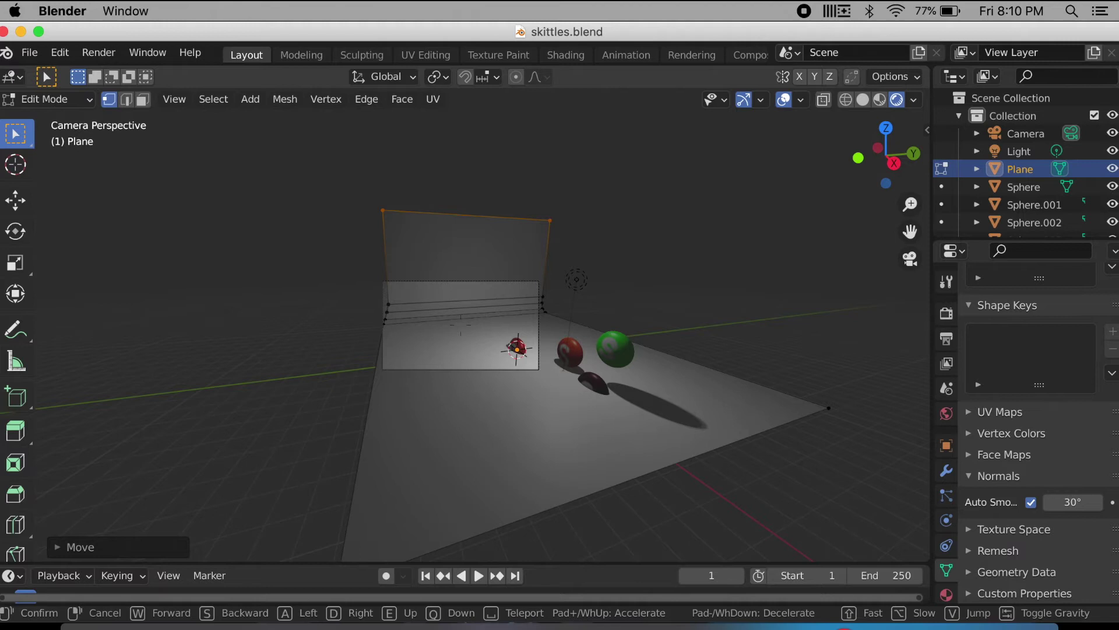
pyautogui.press('w')
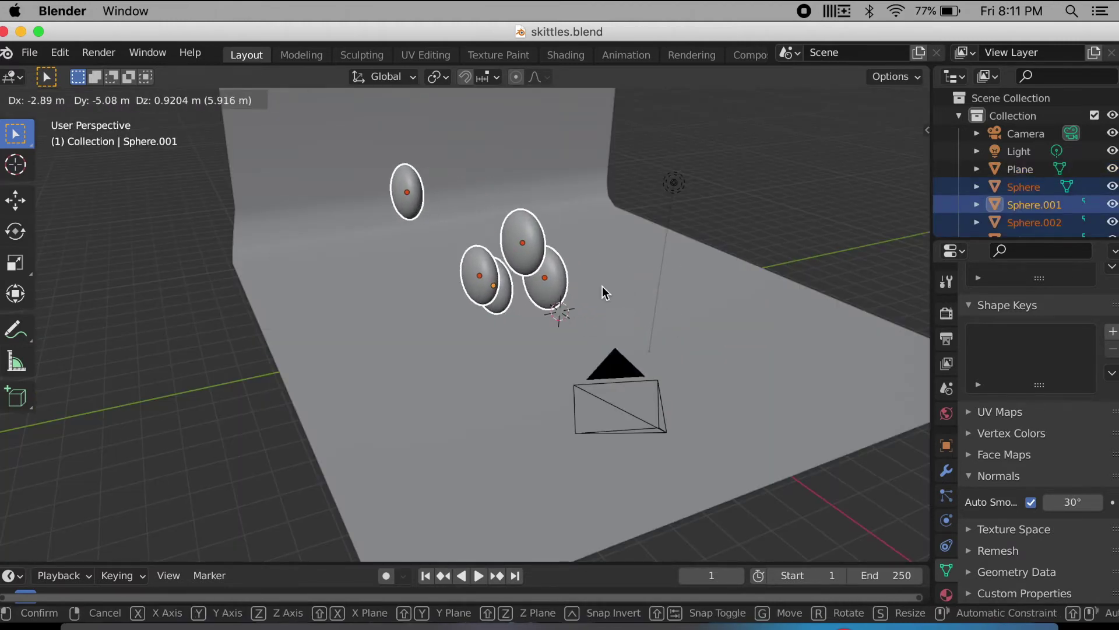
# Step: Stretch the backdrop plane wider along the Y axis
pyautogui.click(605, 292)
pyautogui.click(414, 200)
pyautogui.press('g')
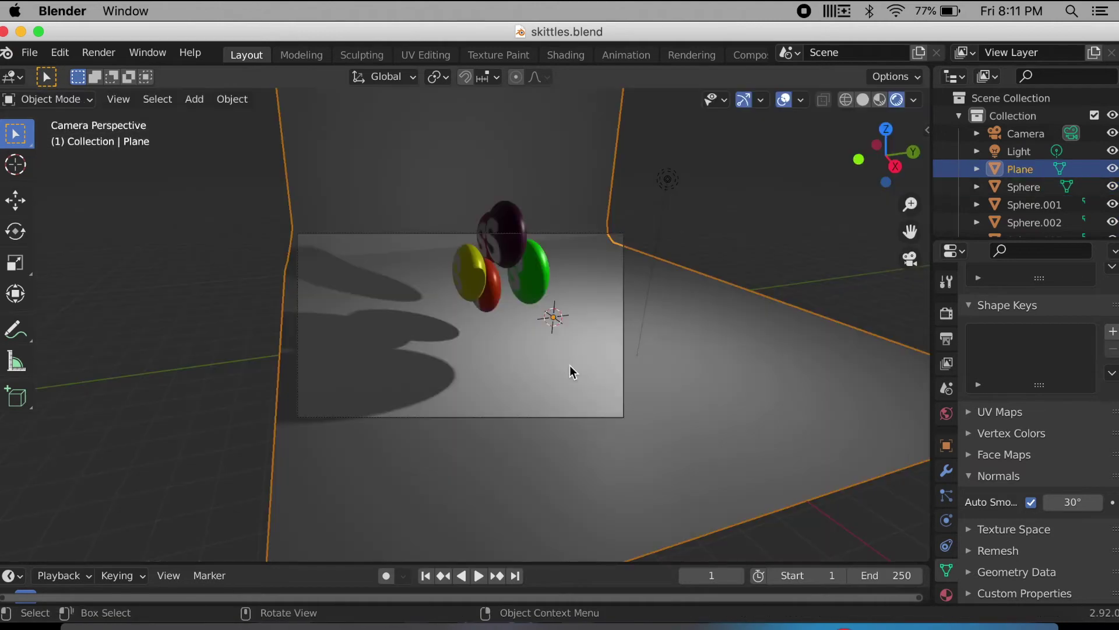
pyautogui.press('s')
pyautogui.press('y')
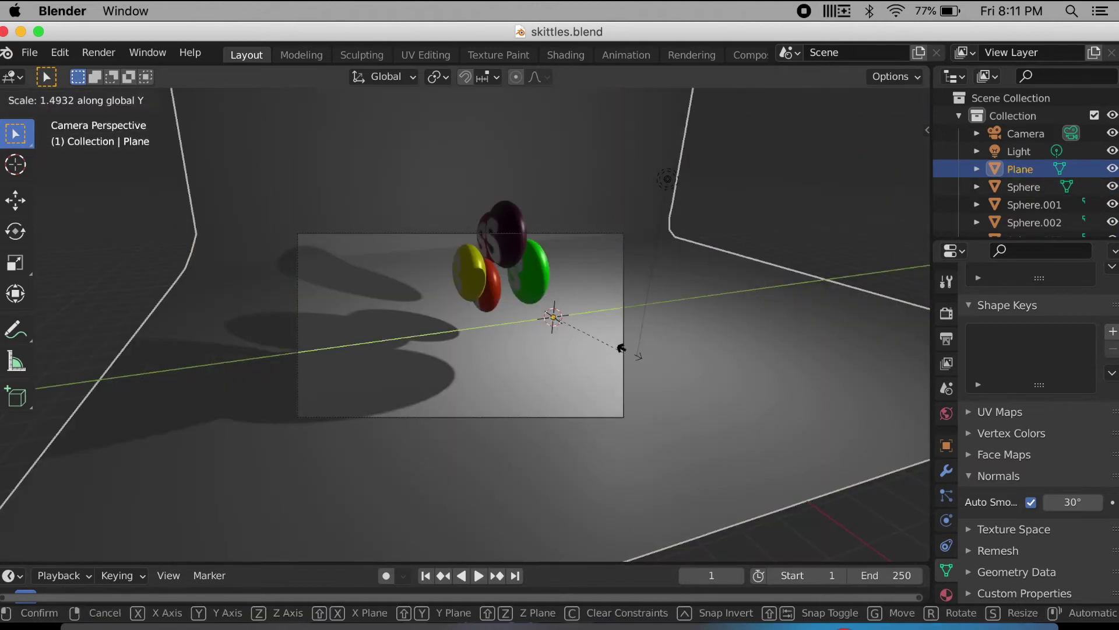
pyautogui.click(620, 356)
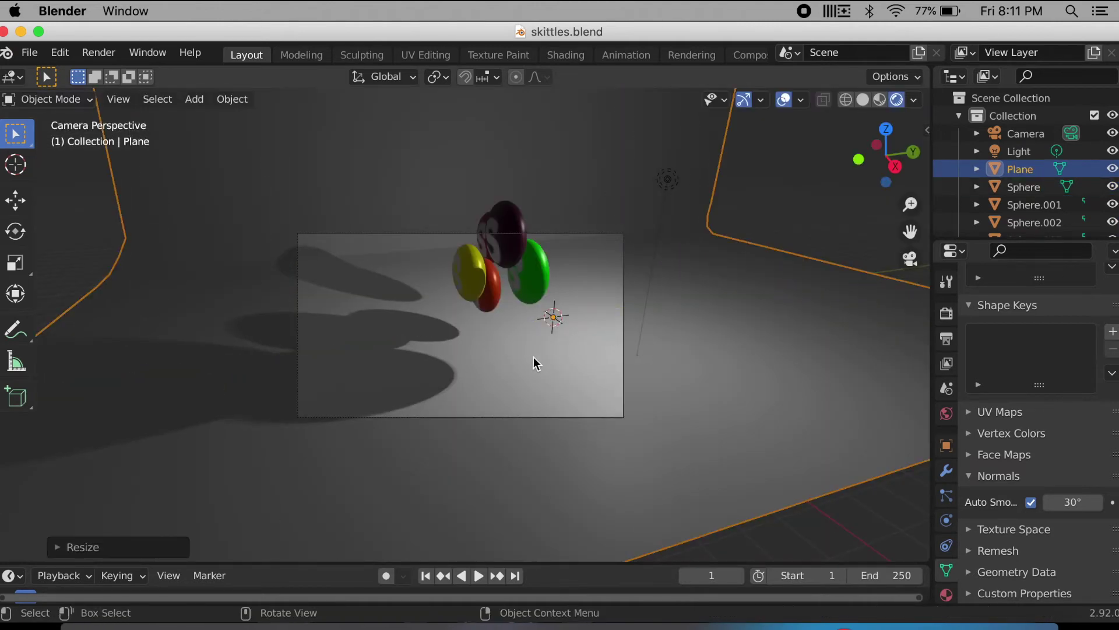
# Step: Tilt the dark purple, green and red skittles to different angles
pyautogui.hotkey('shift', '`')
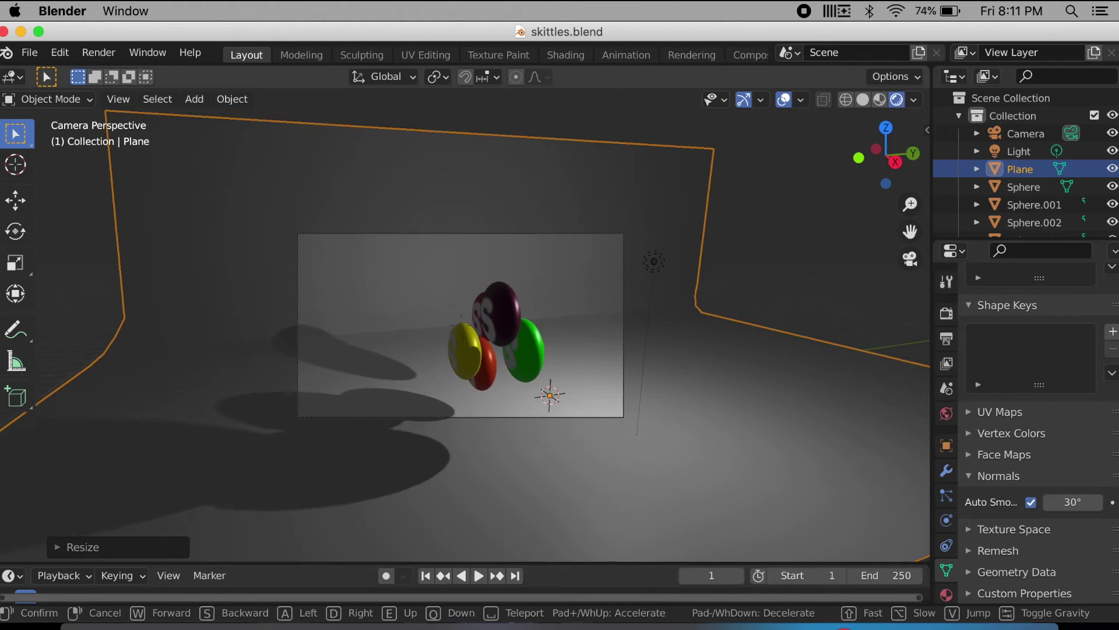
pyautogui.click(526, 334)
pyautogui.click(522, 326)
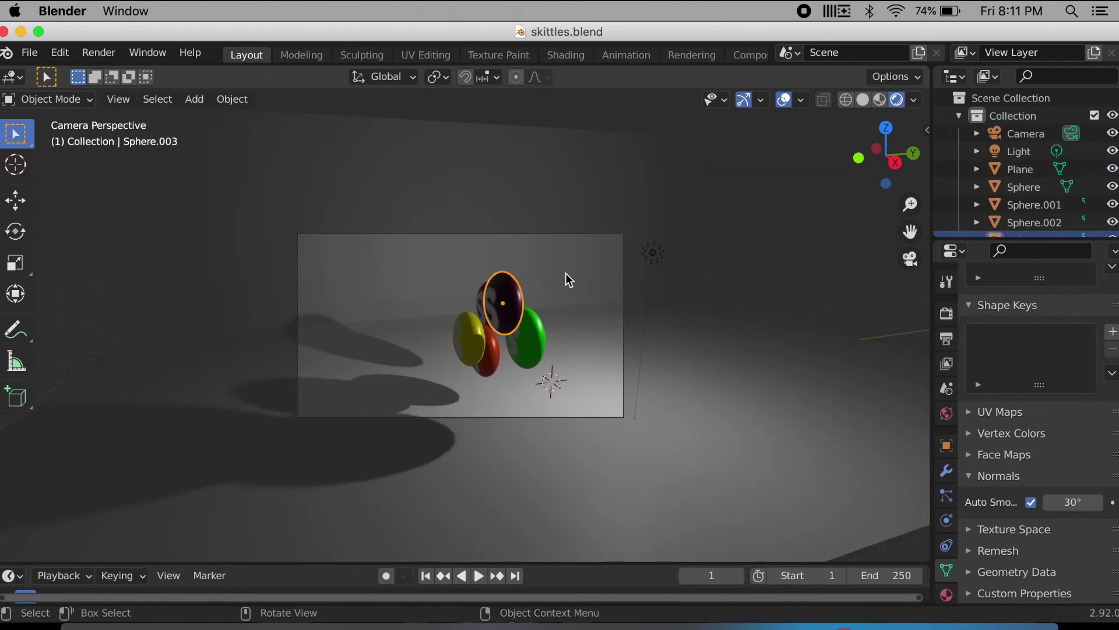
pyautogui.press('r')
pyautogui.click(515, 268)
pyautogui.click(536, 356)
pyautogui.press('r')
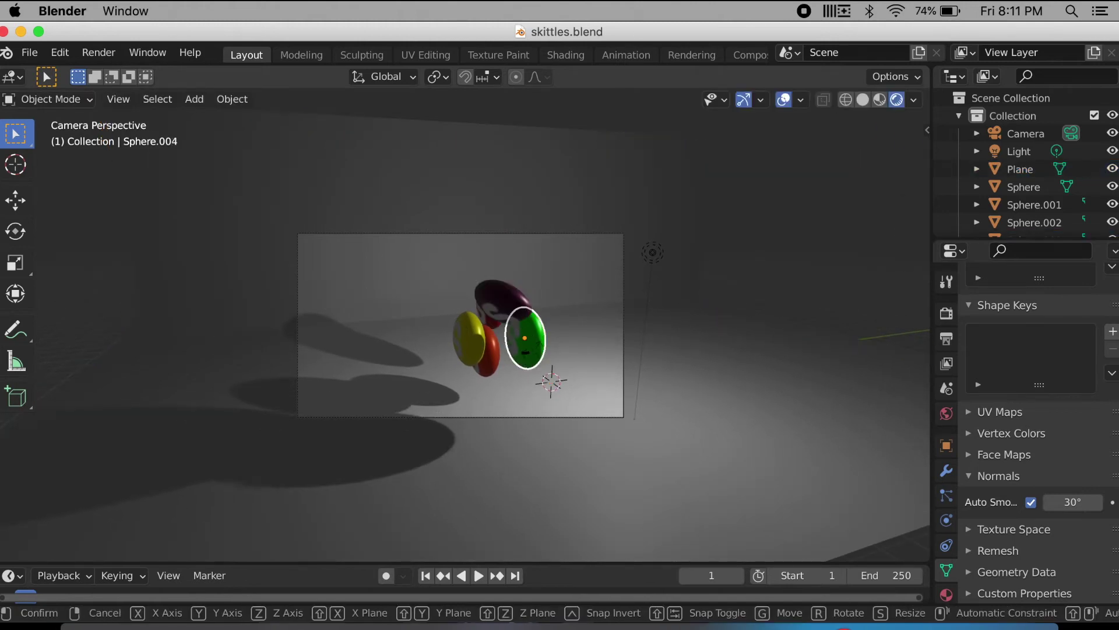
pyautogui.click(513, 274)
pyautogui.click(492, 369)
pyautogui.press('r')
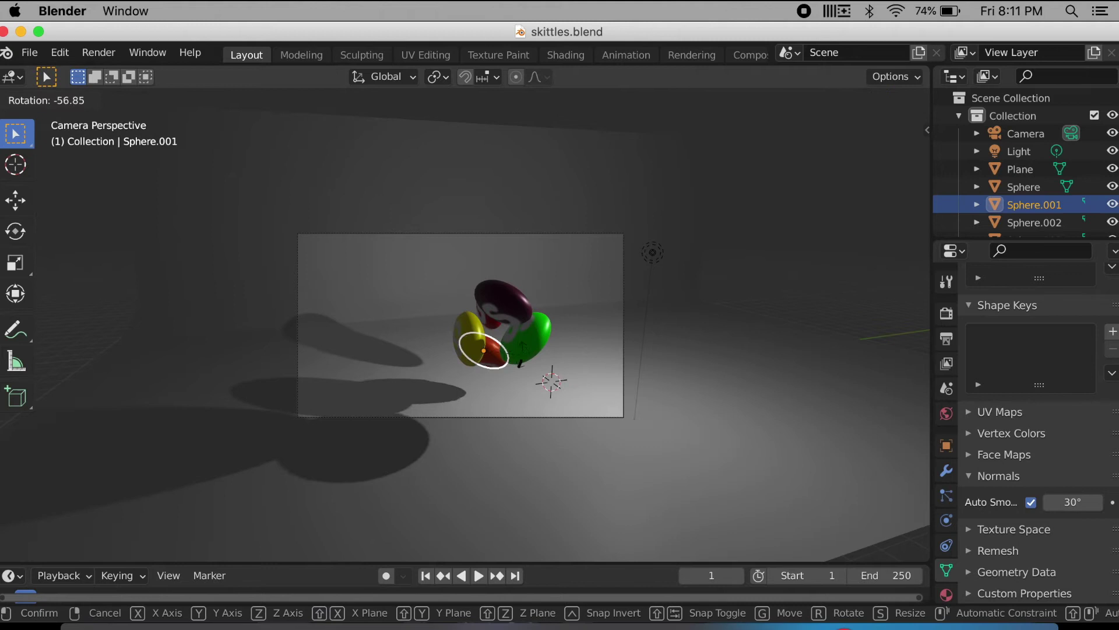
pyautogui.click(530, 346)
# Step: Shrink the skittle cluster and lift it high above the floor
pyautogui.click(491, 317)
pyautogui.press('s')
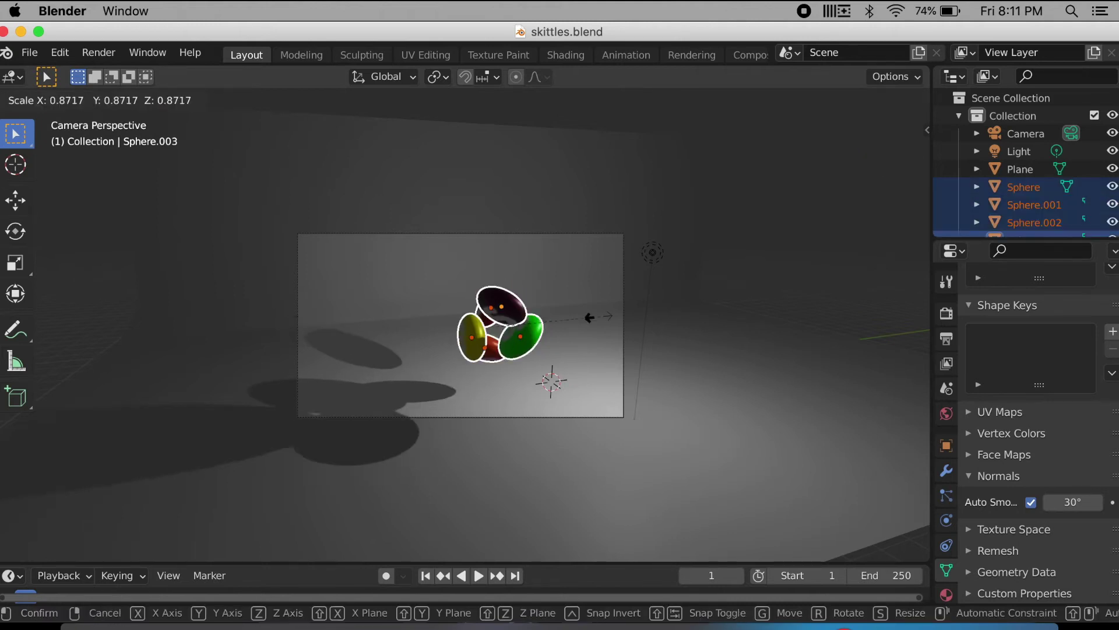
pyautogui.click(557, 325)
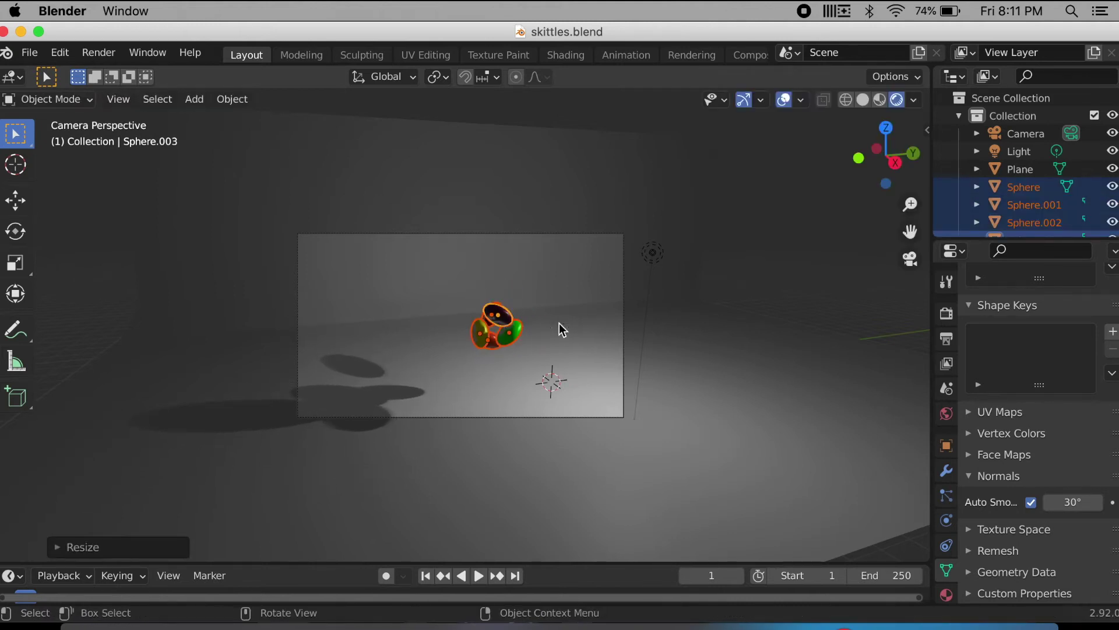
pyautogui.press('g')
pyautogui.click(464, 192)
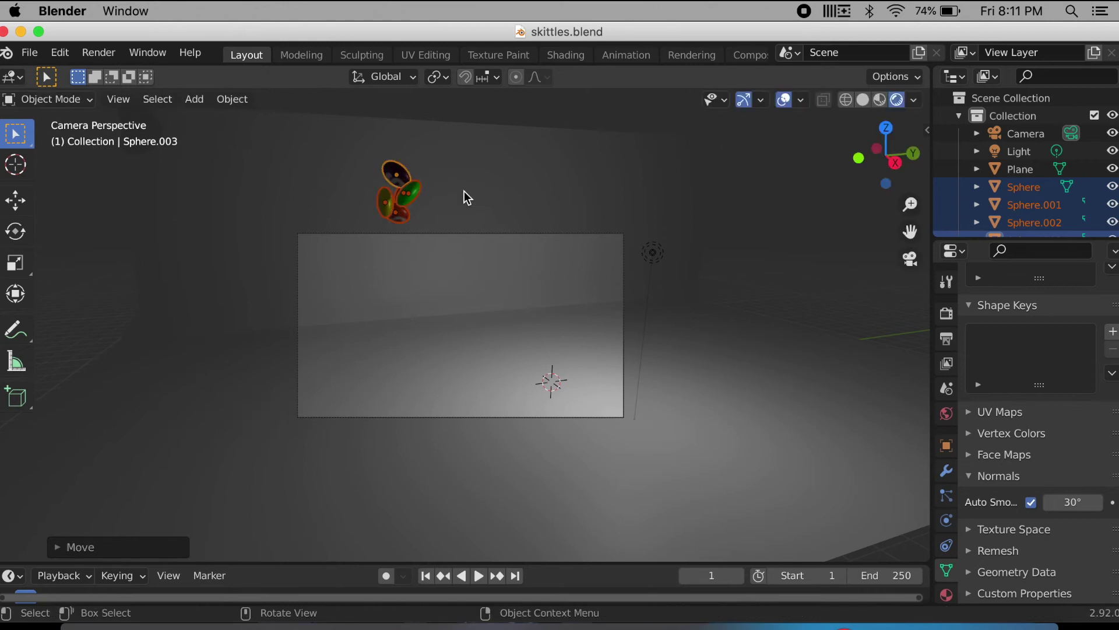
pyautogui.hotkey('shift', 'd')
pyautogui.click(479, 195)
pyautogui.press('super+z')
pyautogui.click(406, 190)
pyautogui.hscroll(-10, 407, 195)
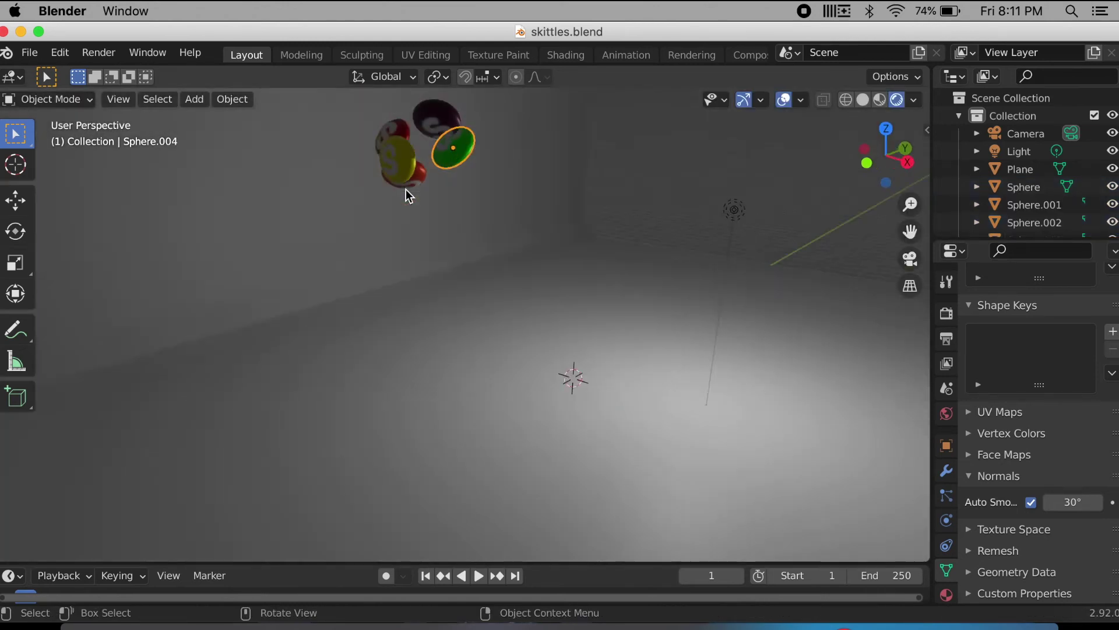
# Step: Make the green skittle a rigid body with a Mesh collision shape
pyautogui.click(948, 471)
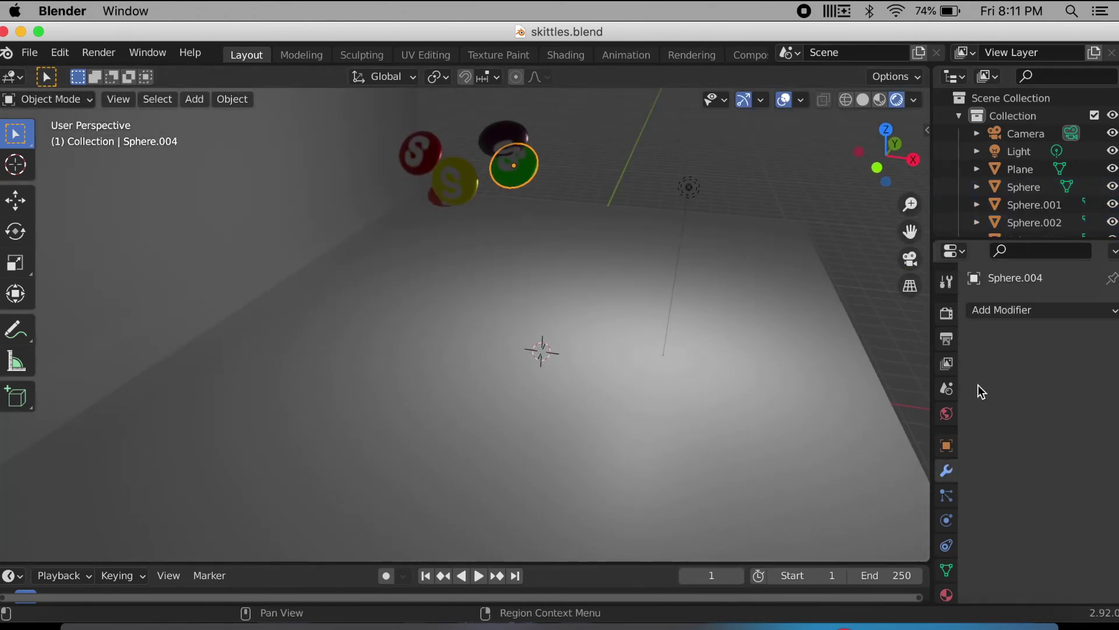
pyautogui.click(946, 517)
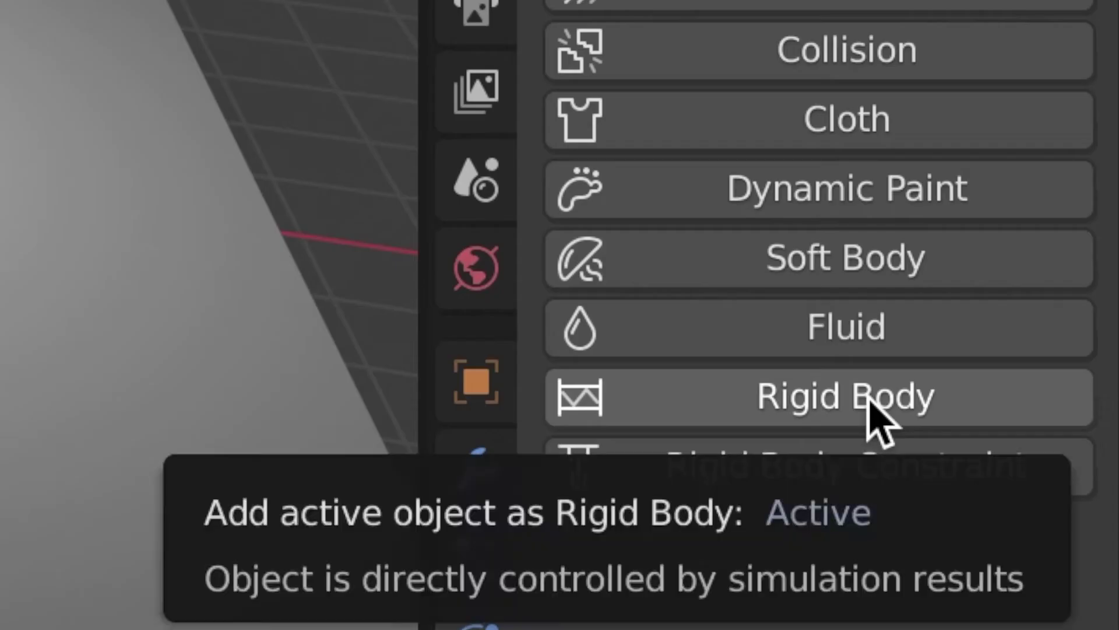
pyautogui.click(1056, 450)
pyautogui.scroll(-5, 873, 409)
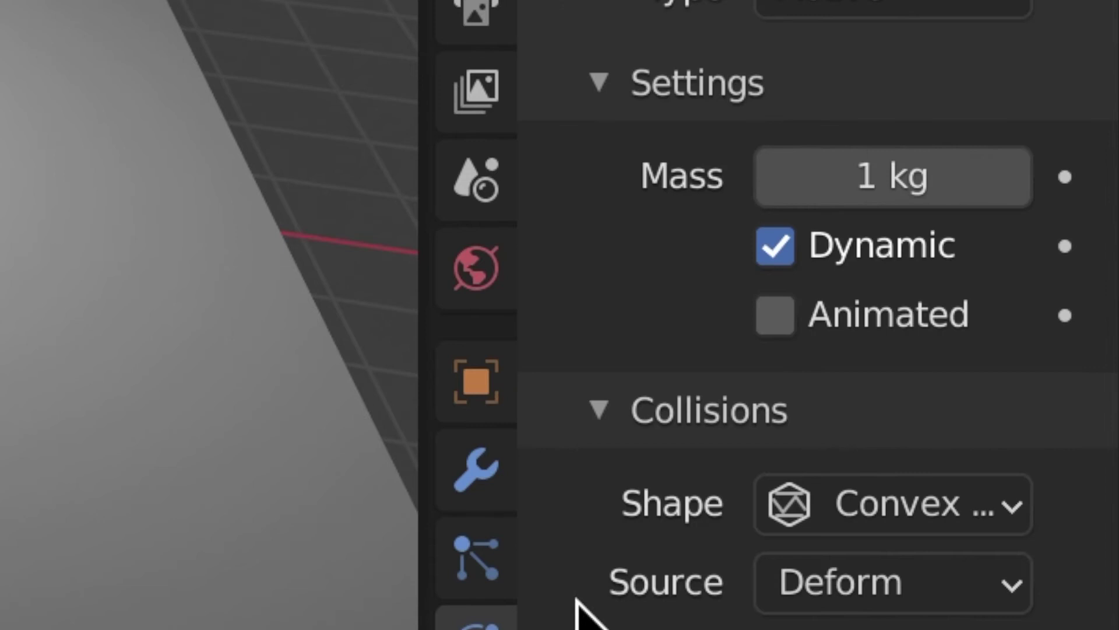
pyautogui.click(892, 507)
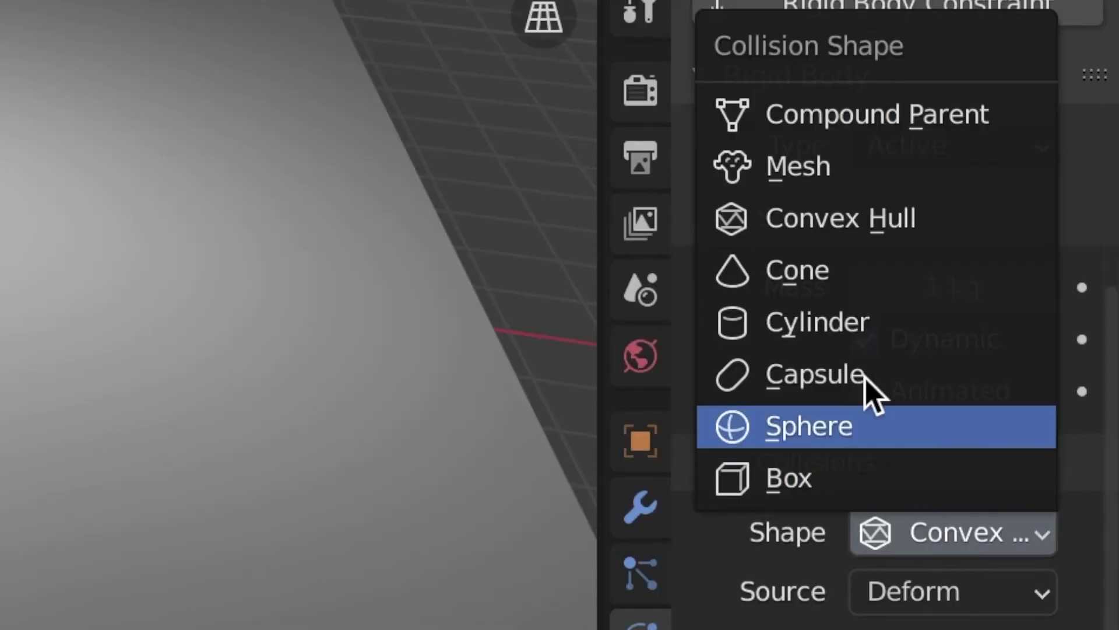
pyautogui.click(833, 182)
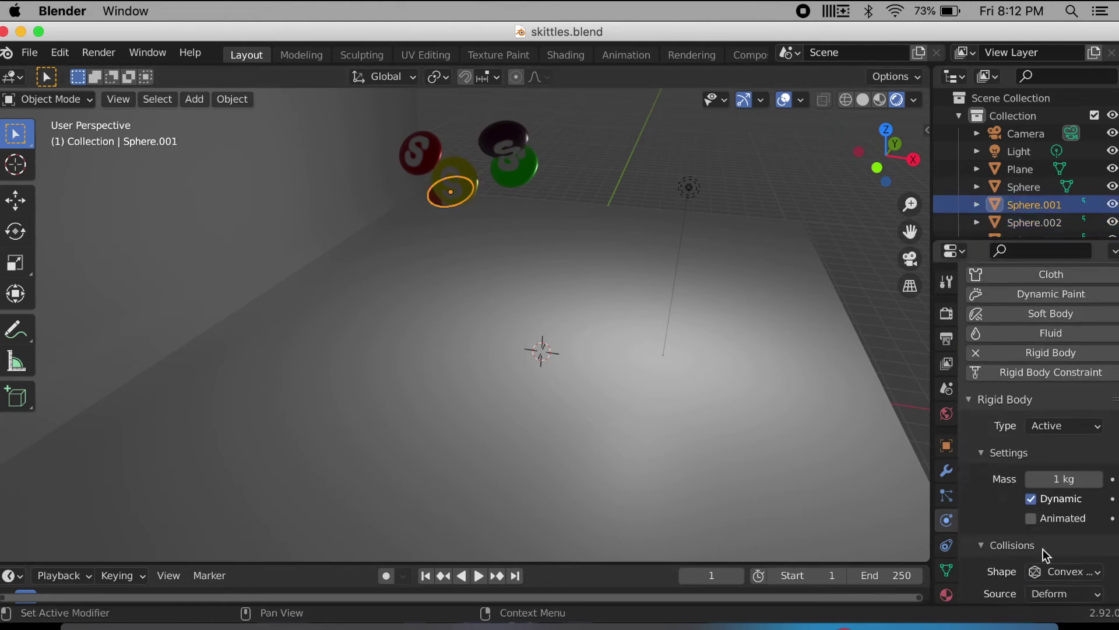
# Step: Give Sphere.001 rigid body physics with Mesh collisions, preview the fall, and save
pyautogui.click(1061, 570)
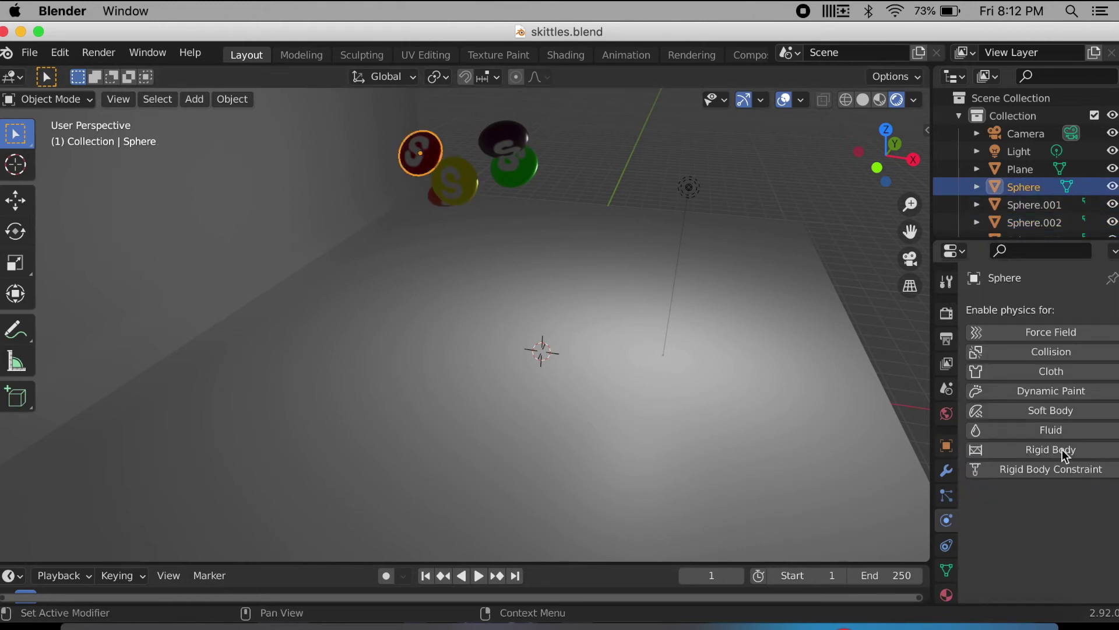
pyautogui.click(1026, 449)
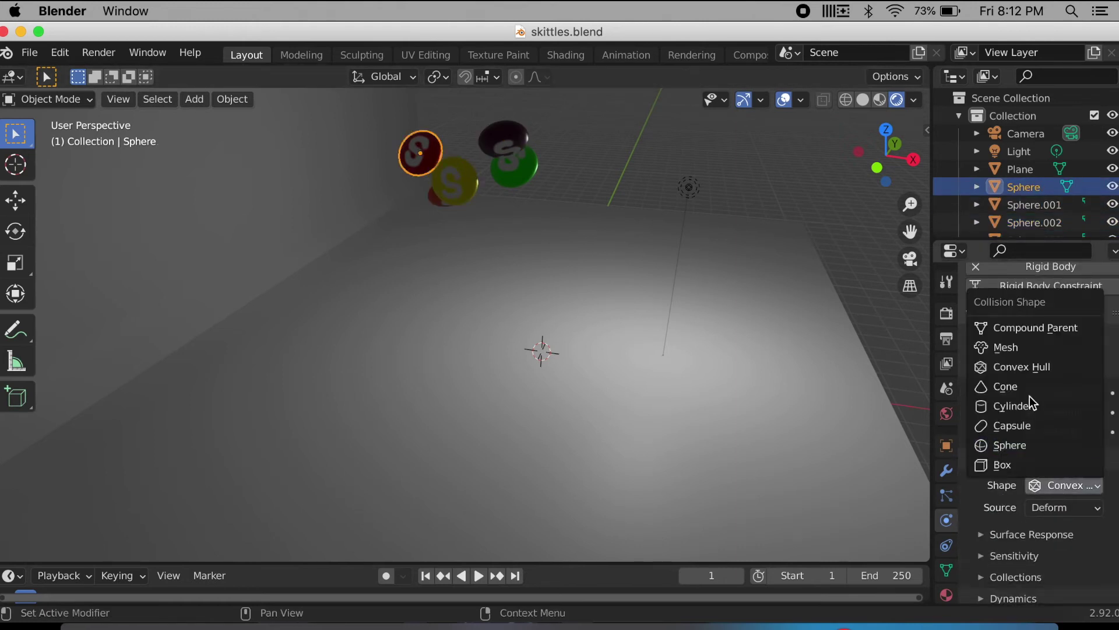
pyautogui.click(1005, 343)
pyautogui.press('space')
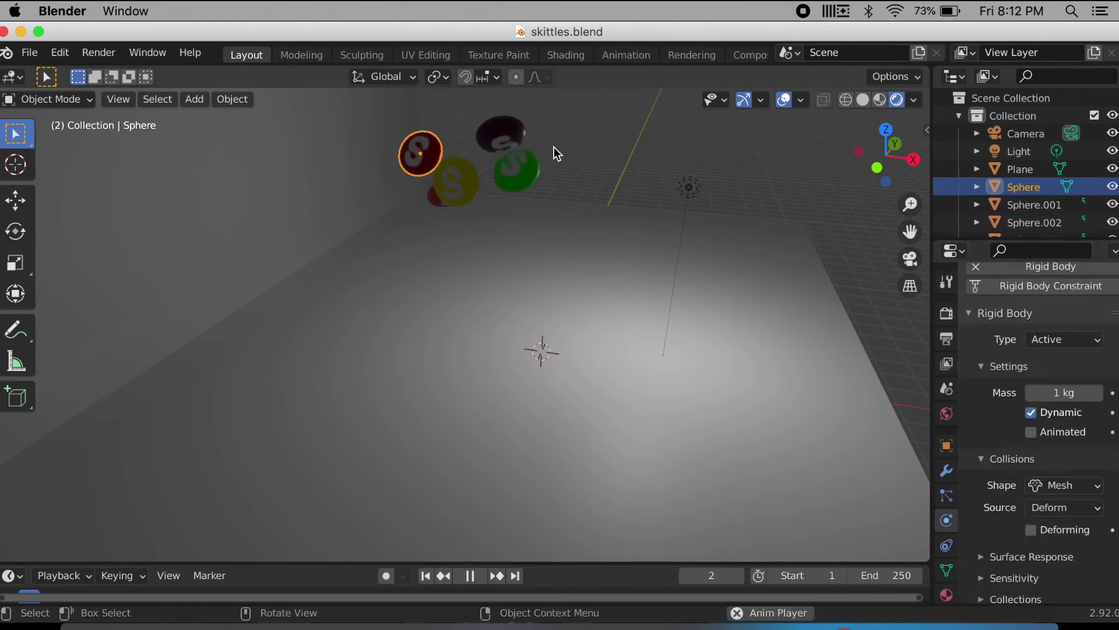
pyautogui.press('space')
pyautogui.click(393, 363)
pyautogui.press('super+s')
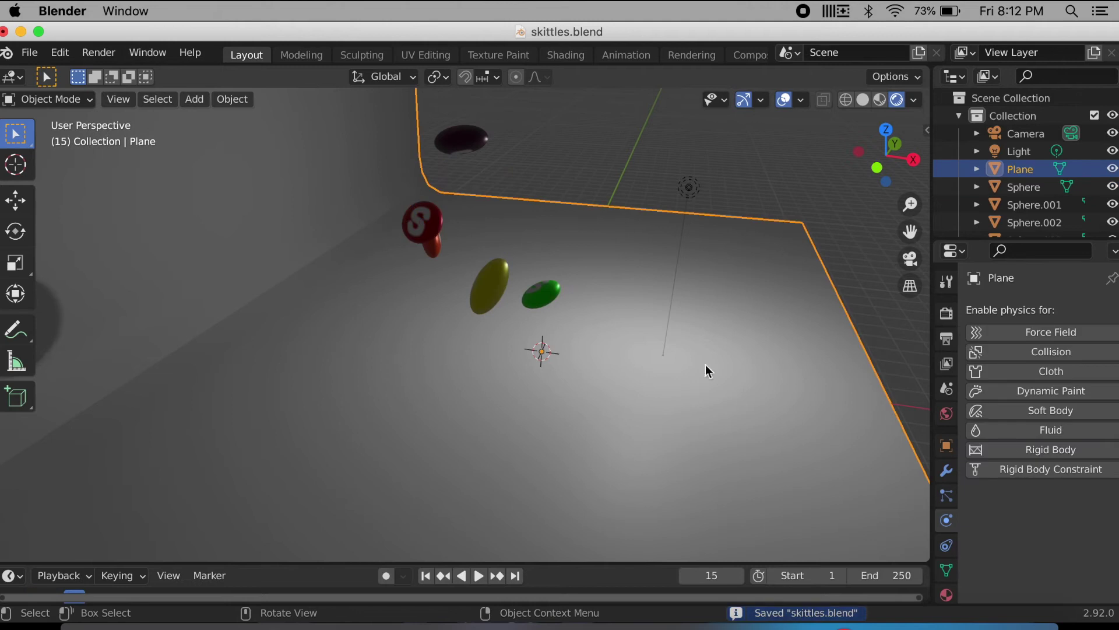
# Step: Add a Passive rigid body to the backdrop plane
pyautogui.click(1058, 452)
pyautogui.click(1061, 522)
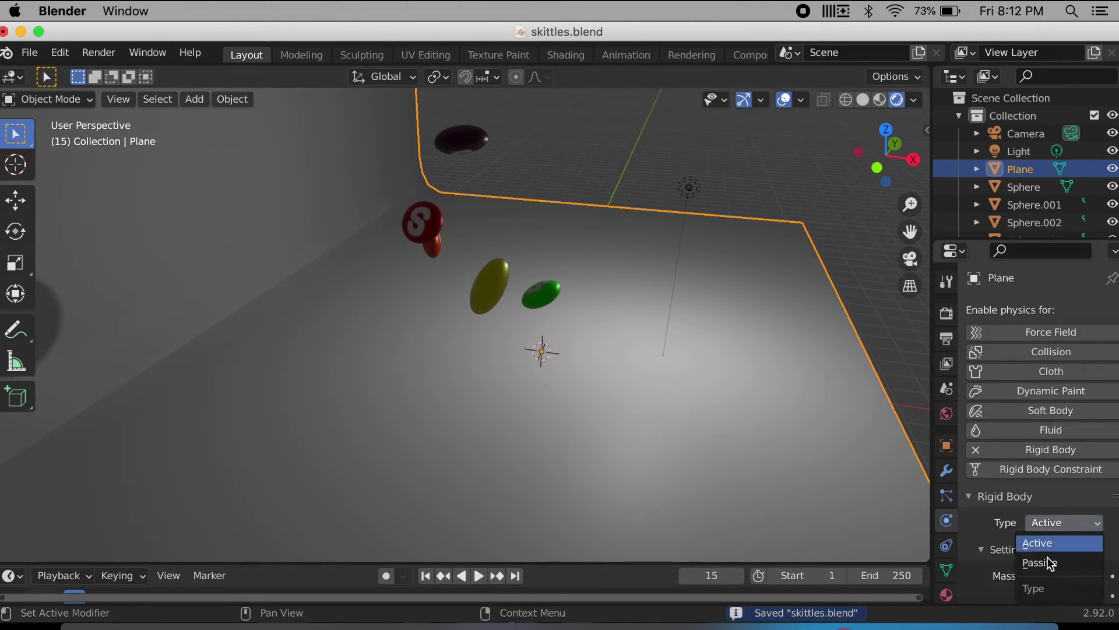
pyautogui.click(1049, 565)
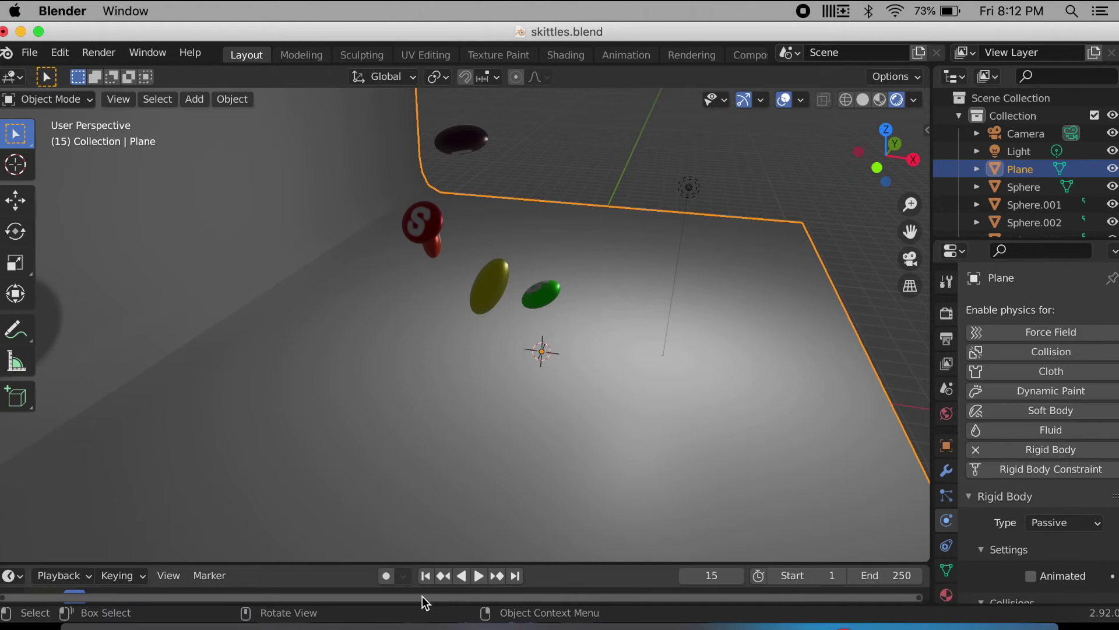
# Step: Rewind to frame 1, switch to solid shading, and play the skittles falling
pyautogui.click(426, 576)
pyautogui.click(862, 100)
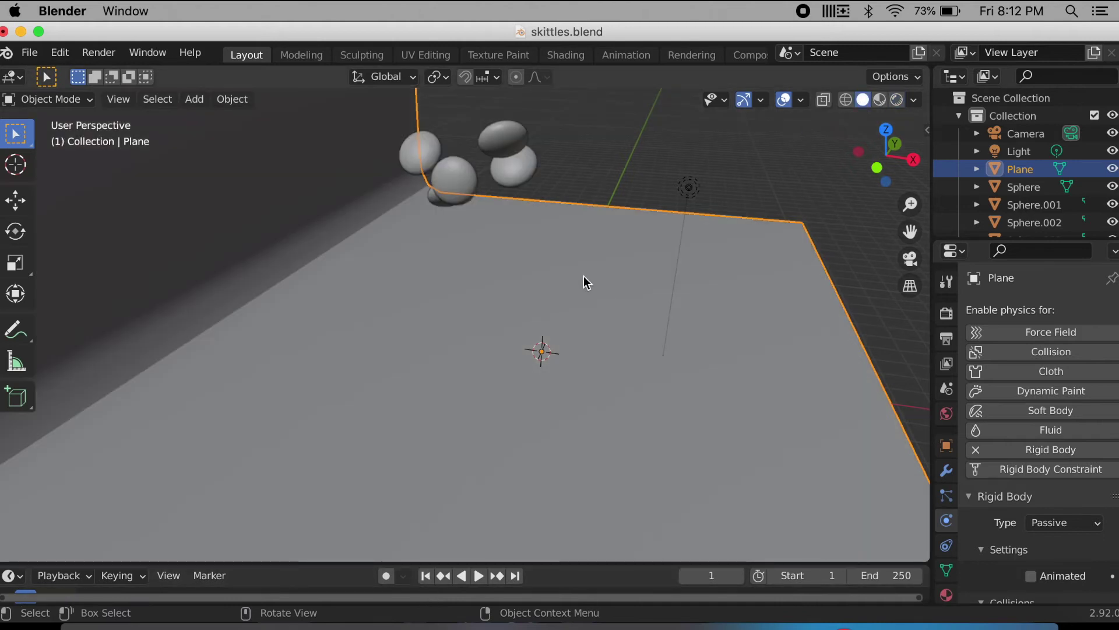
pyautogui.click(582, 160)
pyautogui.scroll(-5, 581, 159)
pyautogui.scroll(-6, 582, 159)
pyautogui.press('space')
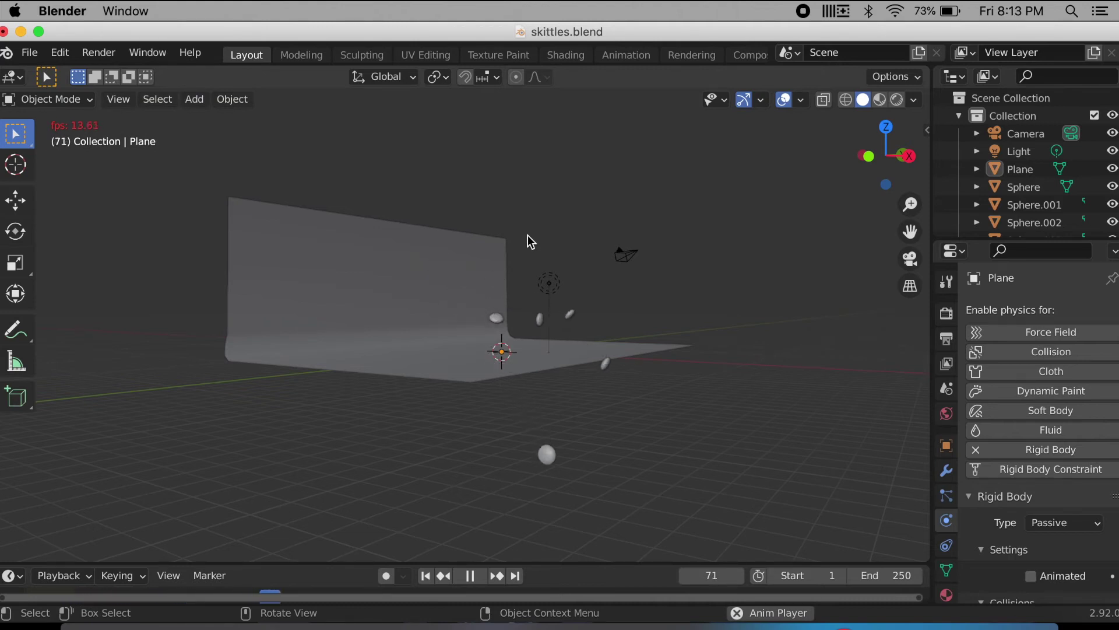
# Step: Change the backdrop plane's collision shape from Convex Hull to Mesh and replay from the start
pyautogui.press('space')
pyautogui.hscroll(-5, 527, 235)
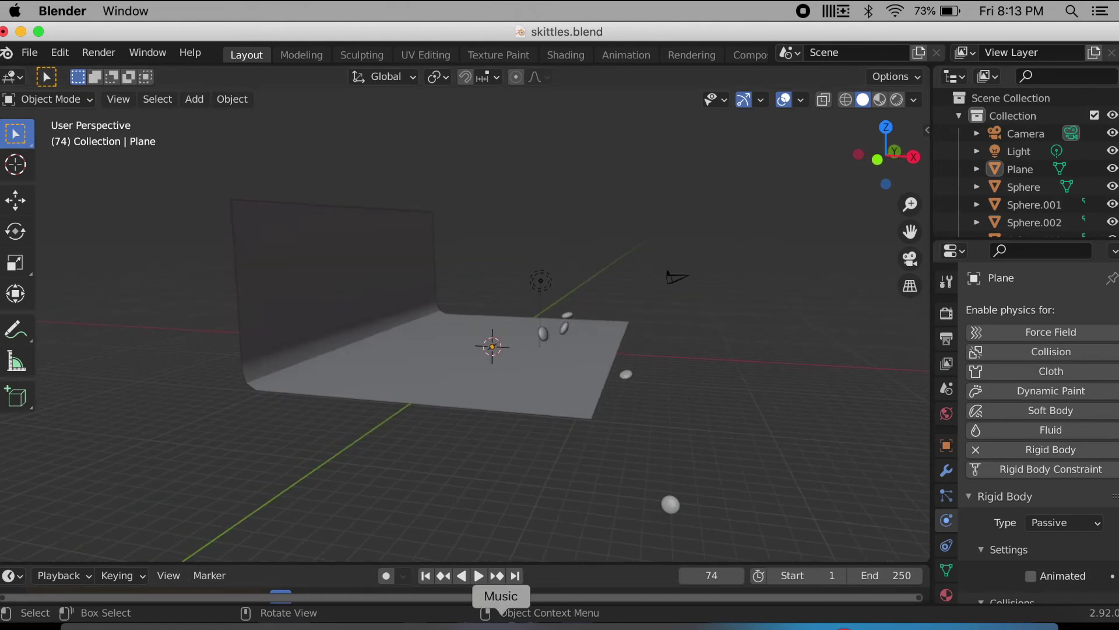
pyautogui.click(426, 577)
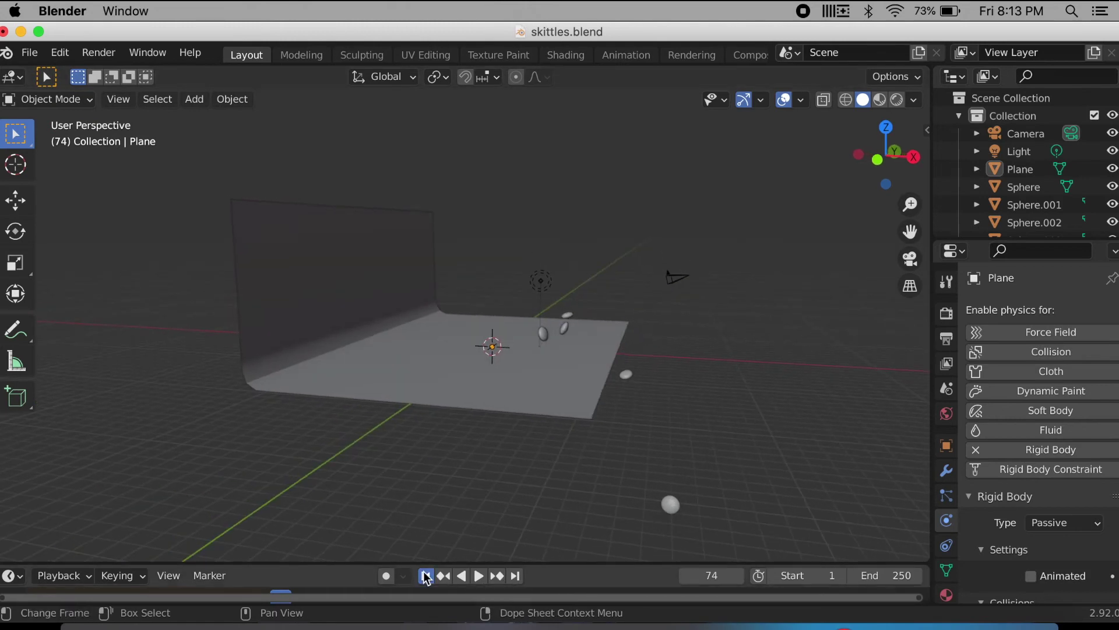
pyautogui.scroll(-4, 1029, 481)
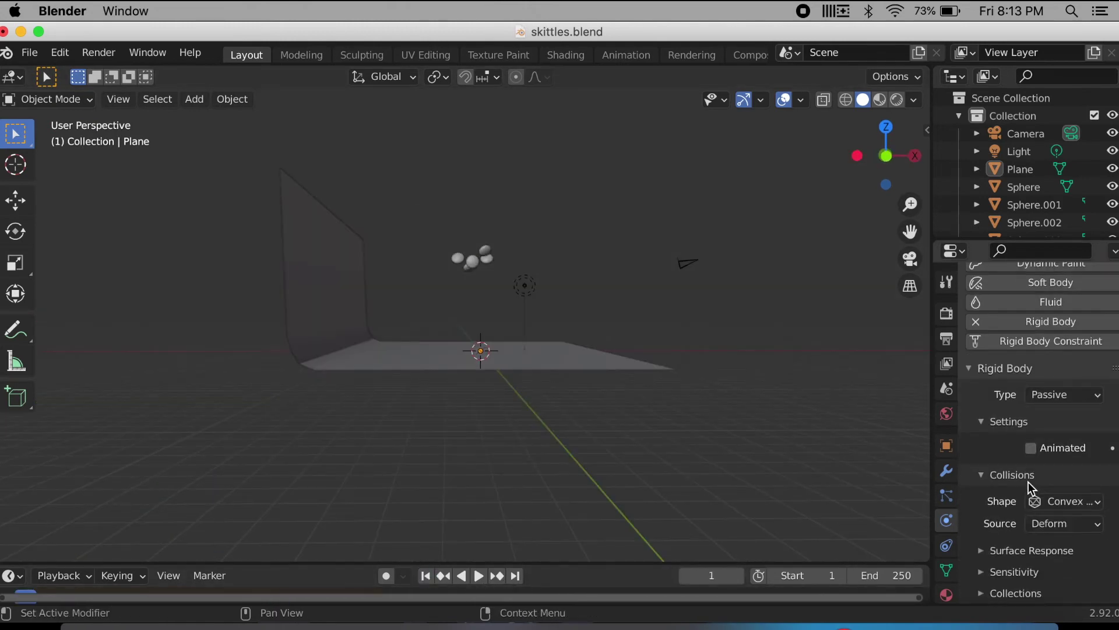
pyautogui.click(572, 364)
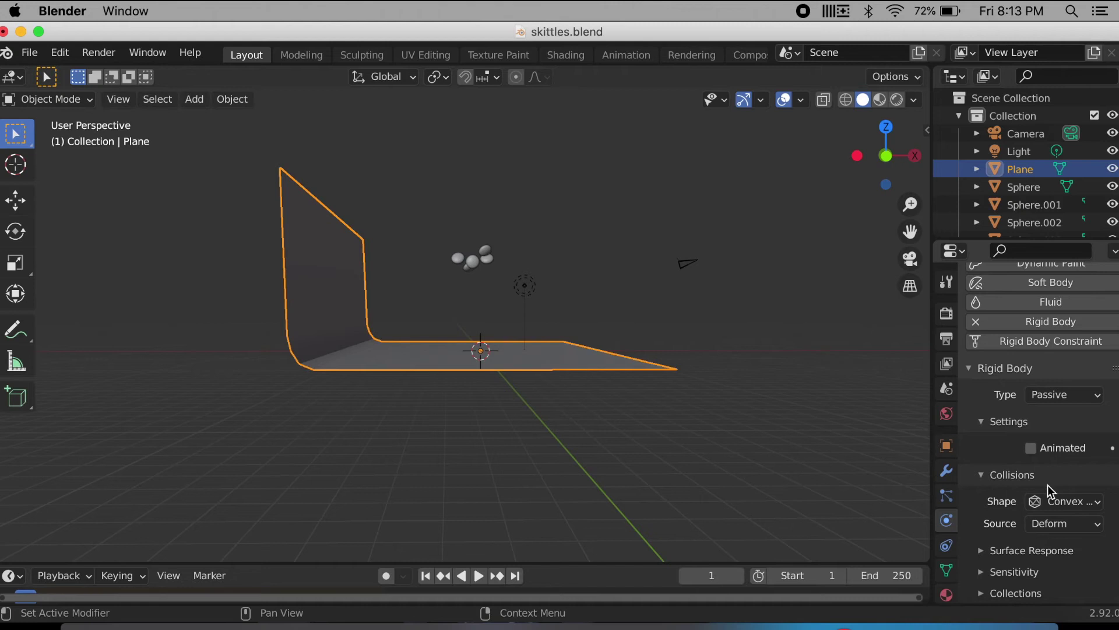
pyautogui.click(1047, 500)
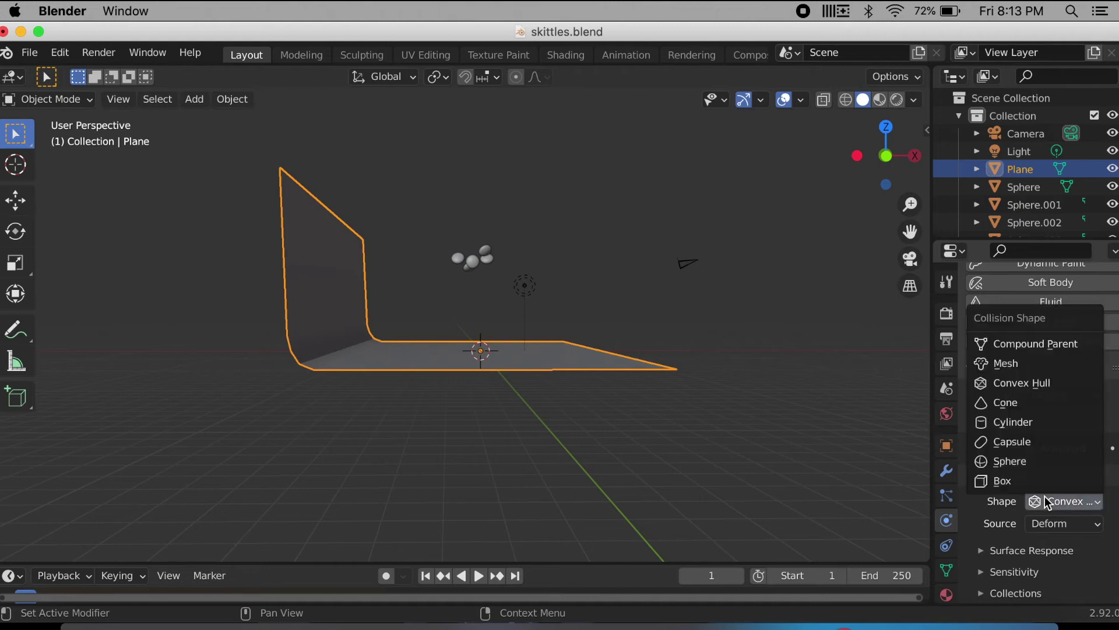
pyautogui.click(1039, 367)
pyautogui.press('space')
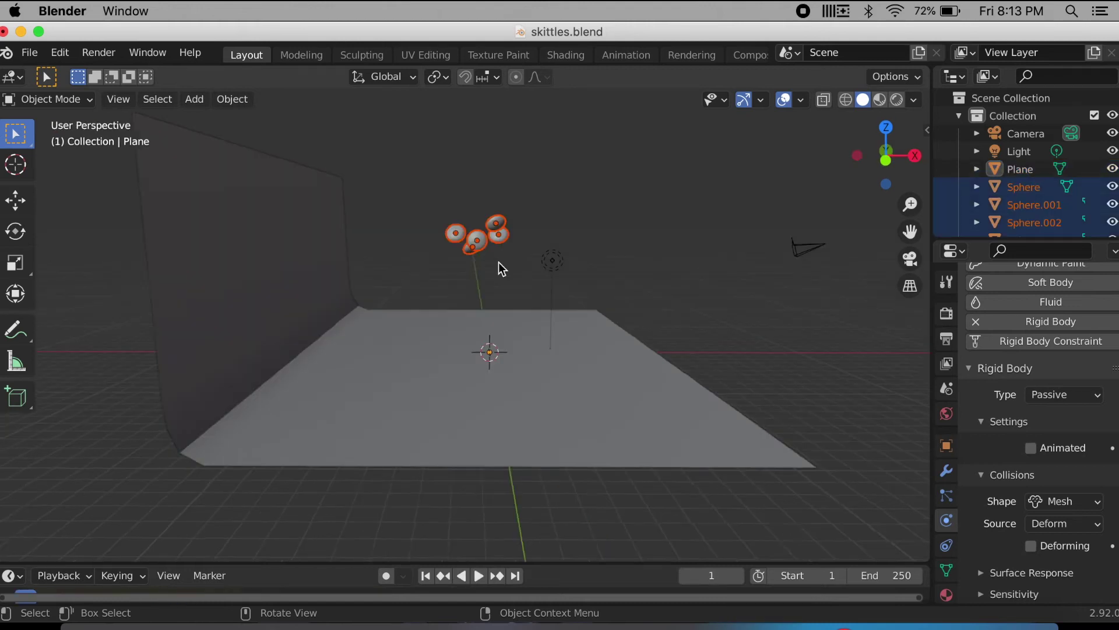
# Step: In camera view, add two rotated copies of the skittle group to the right
pyautogui.scroll(3, 498, 261)
pyautogui.press('KP_0')
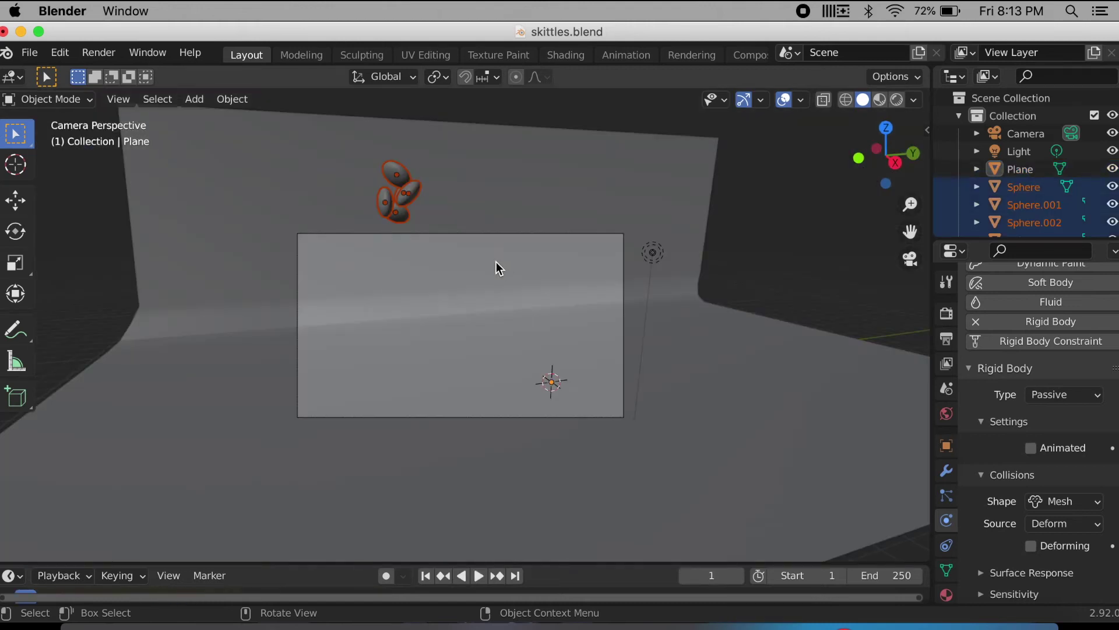
pyautogui.hotkey('shift', 'd')
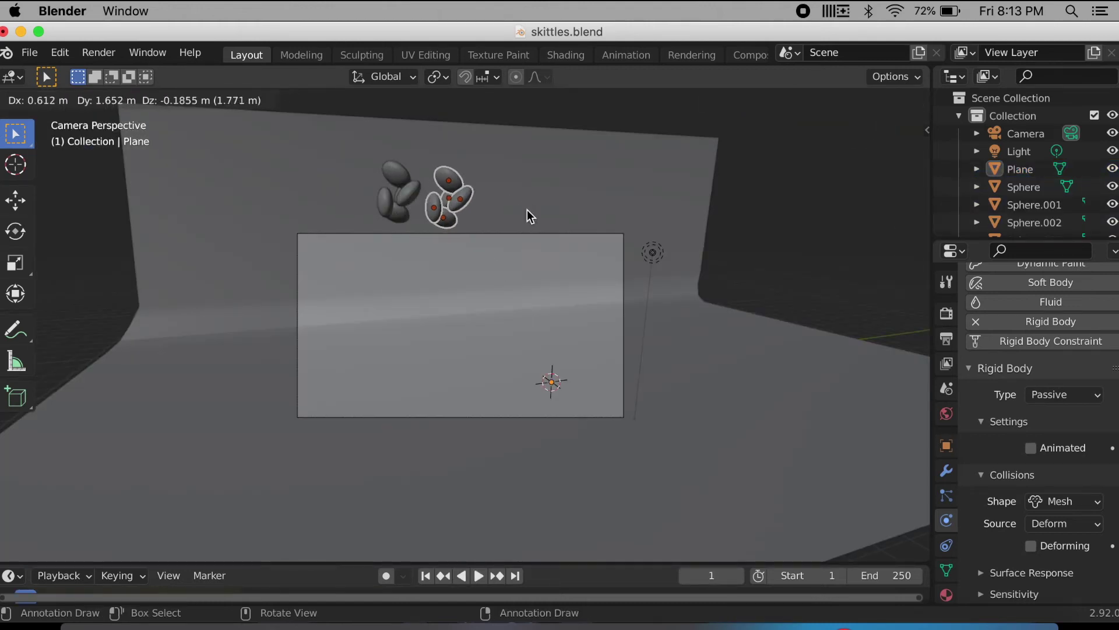
pyautogui.click(526, 211)
pyautogui.press('r')
pyautogui.click(502, 178)
pyautogui.hotkey('shift', 'd')
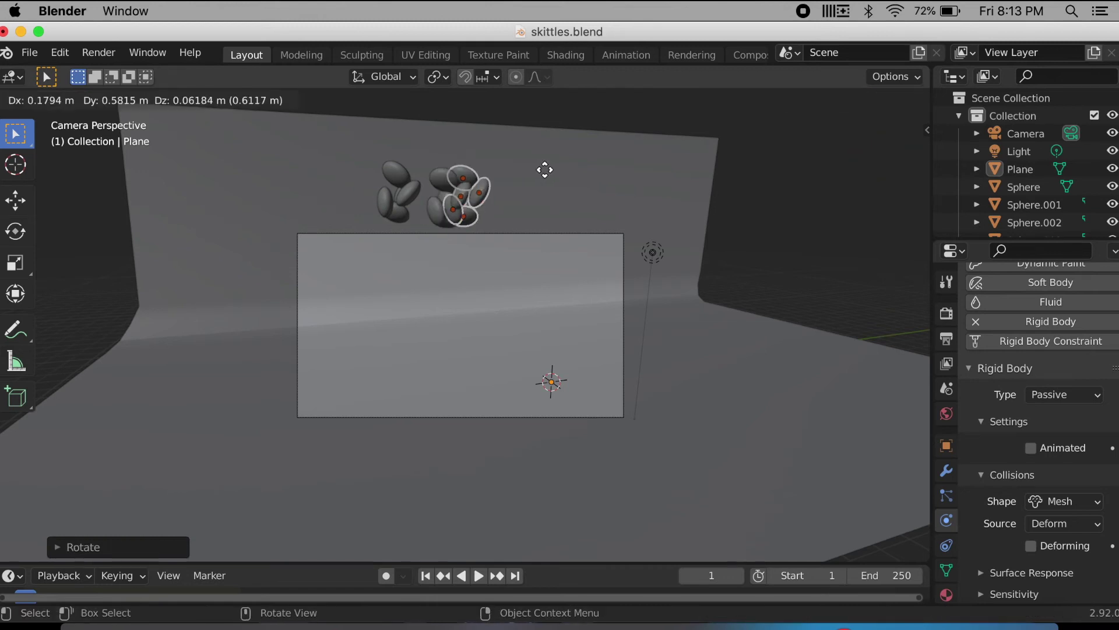
pyautogui.click(560, 173)
pyautogui.press('r')
pyautogui.click(523, 268)
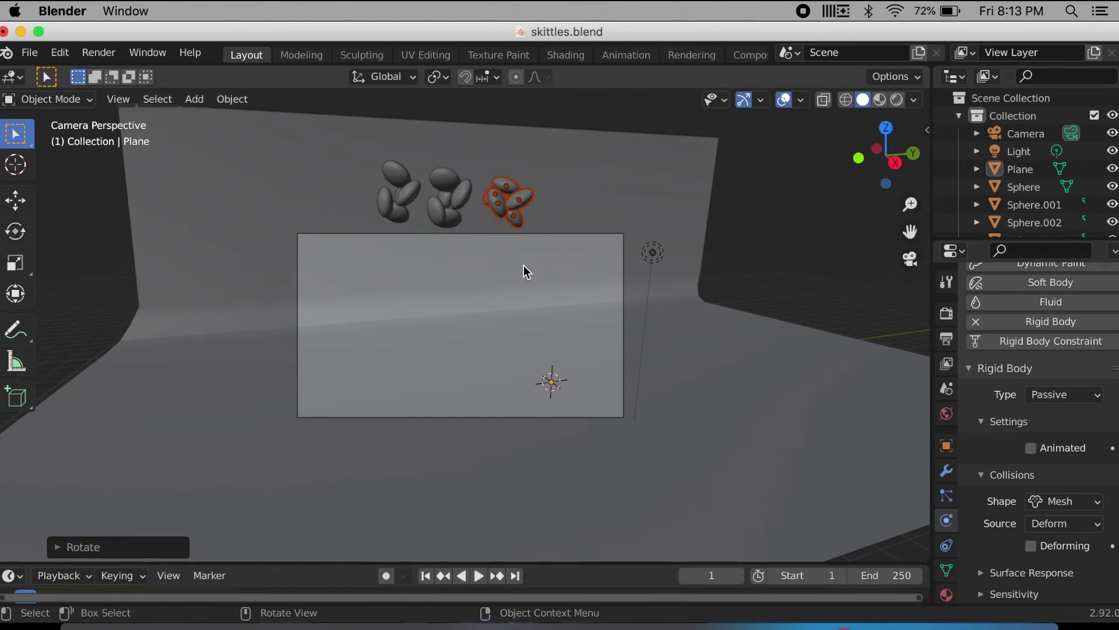
# Step: Add another copy of the skittles, rotating and repositioning it
pyautogui.scroll(10, 524, 269)
pyautogui.scroll(-6, 525, 270)
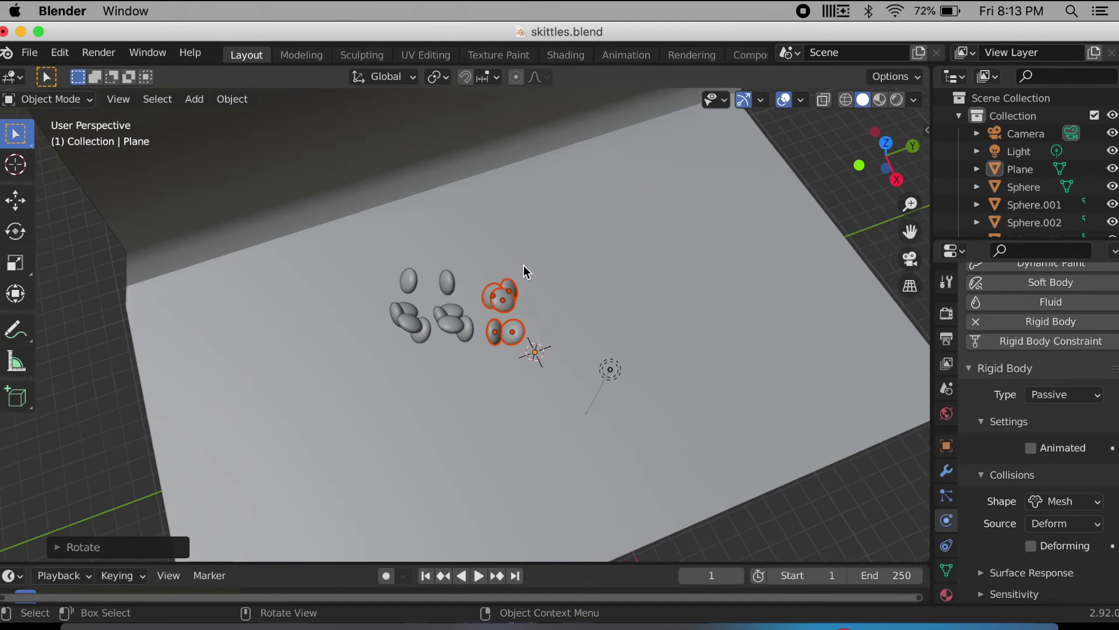
pyautogui.hotkey('shift', 'd')
pyautogui.click(481, 330)
pyautogui.press('g')
pyautogui.click(487, 292)
pyautogui.press('r')
pyautogui.click(513, 262)
pyautogui.press('g')
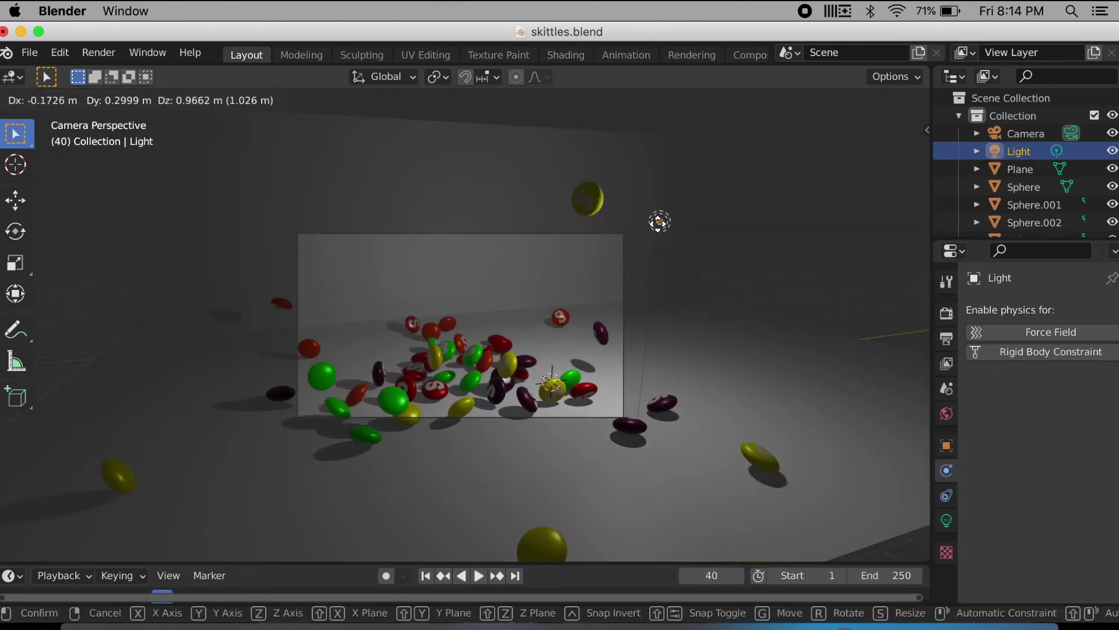
# Step: Duplicate the light into Light.001 and place it above left of the skittles
pyautogui.click(657, 224)
pyautogui.hotkey('shift', 'd')
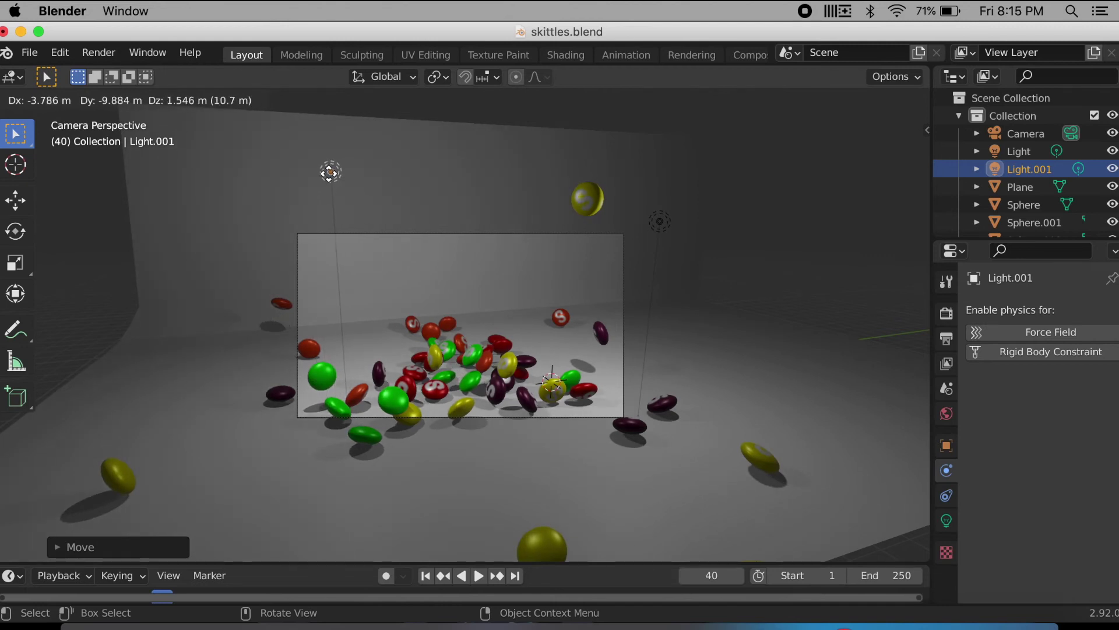
pyautogui.click(300, 207)
pyautogui.click(325, 256)
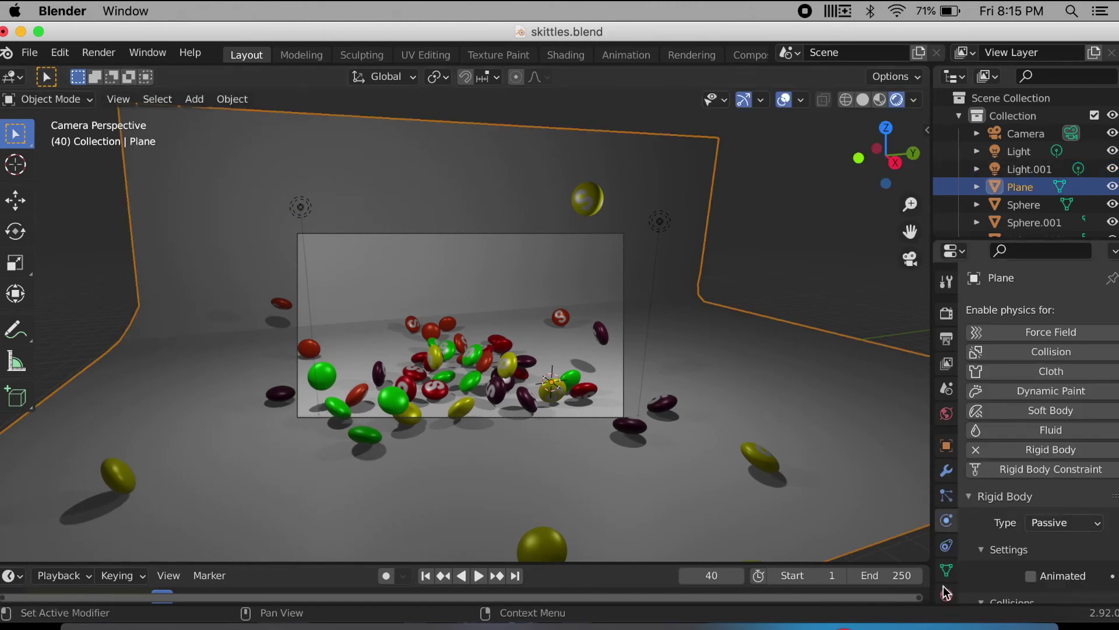
# Step: Turn on Bloom, Screen Space Reflections and Motion Blur in the render settings
pyautogui.click(946, 313)
pyautogui.click(982, 386)
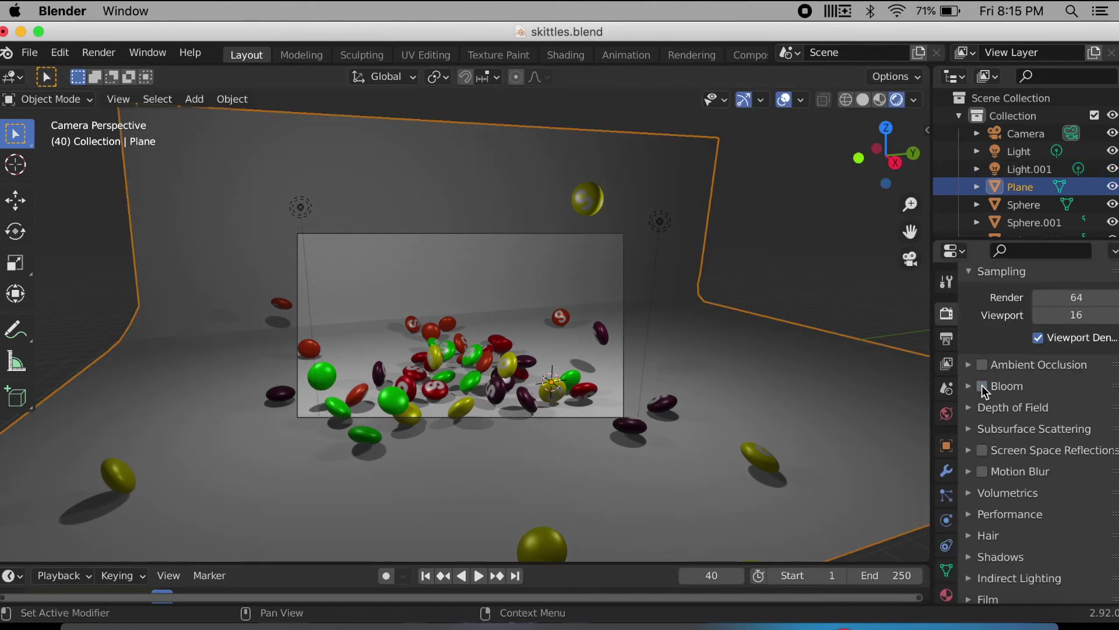
pyautogui.click(983, 450)
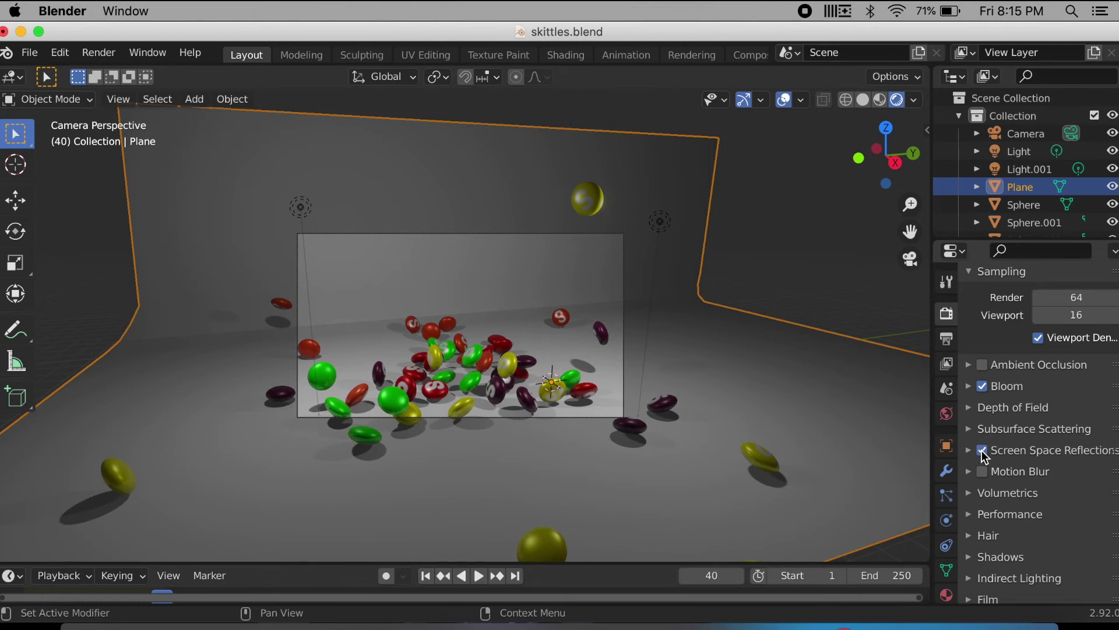
pyautogui.click(983, 471)
# Step: Enable the camera's Depth of Field, leaving the focus object empty
pyautogui.click(623, 267)
pyautogui.scroll(-5, 1016, 146)
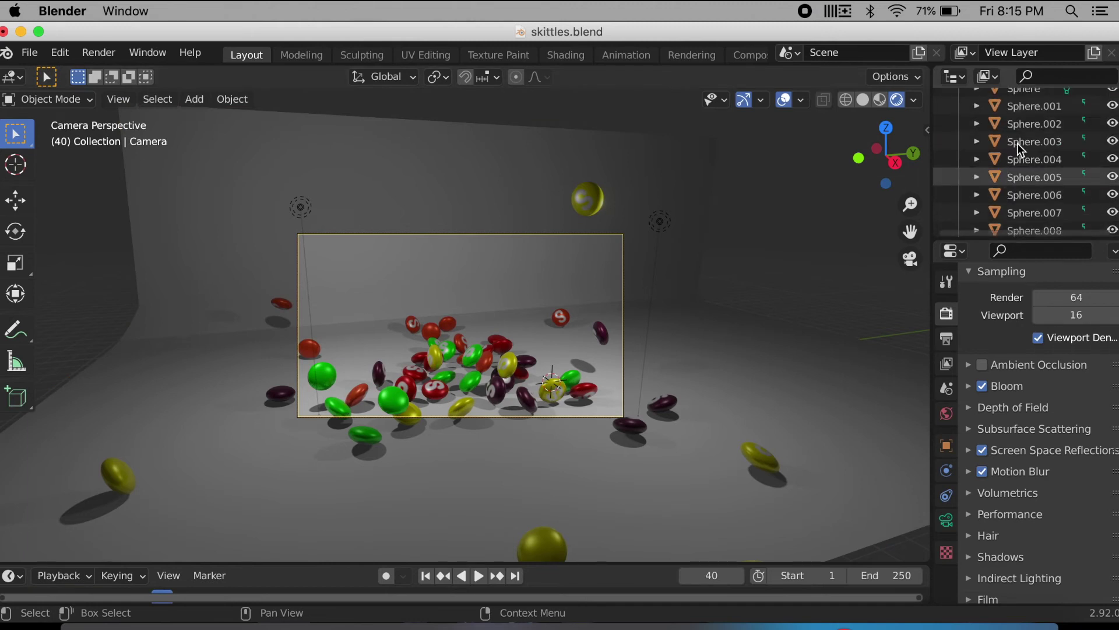
pyautogui.scroll(5, 1017, 143)
pyautogui.click(946, 519)
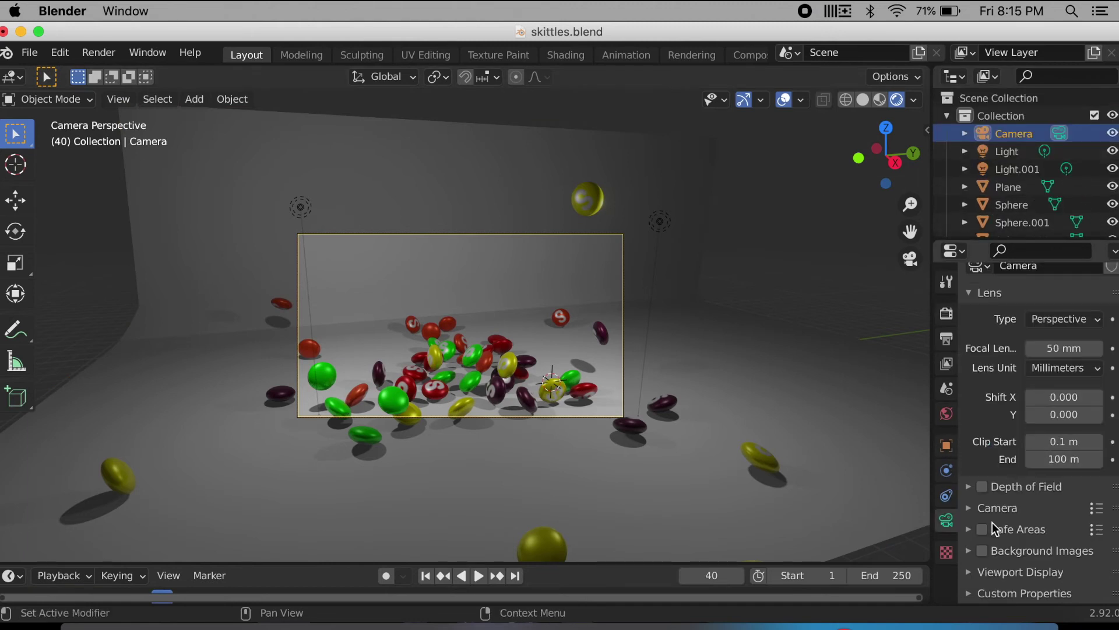
pyautogui.click(968, 487)
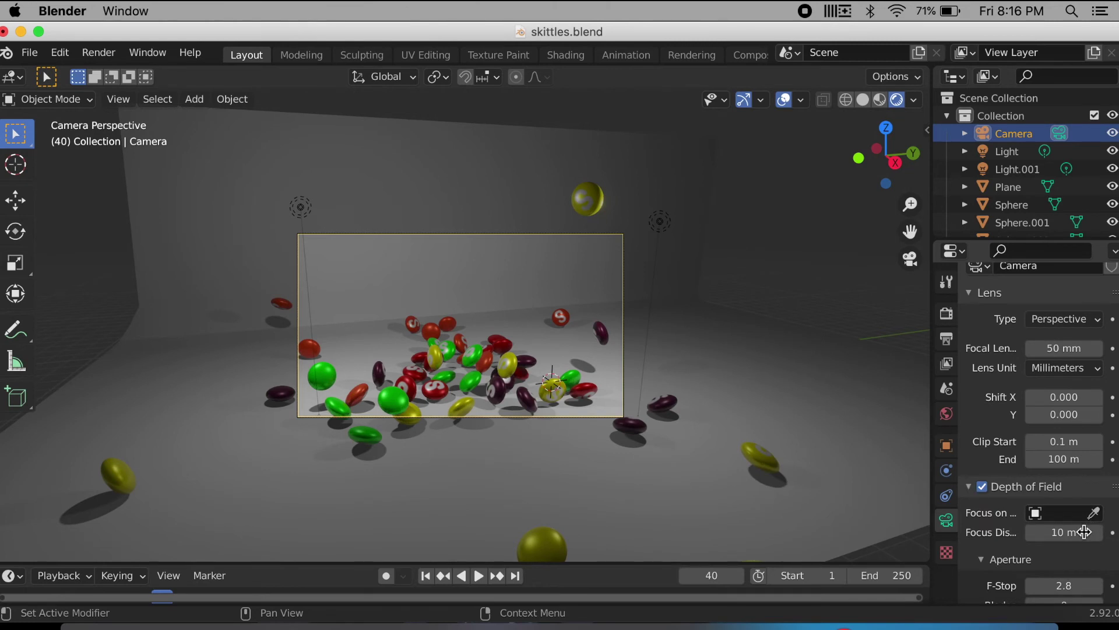
pyautogui.scroll(-3, 1079, 527)
pyautogui.click(1094, 438)
pyautogui.click(475, 356)
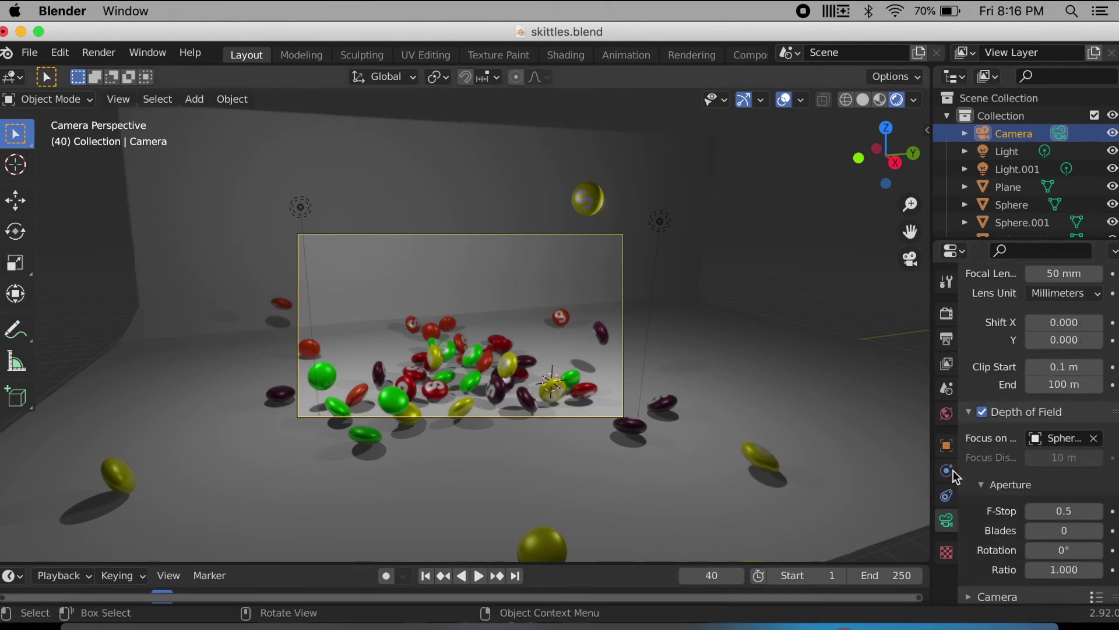
pyautogui.click(1094, 438)
# Step: Set focus distance to 15 m and F-Stop to 0.2, then replay from frame 1
pyautogui.click(1065, 457)
pyautogui.write('15')
pyautogui.press('Return')
pyautogui.click(1071, 515)
pyautogui.write('0.2')
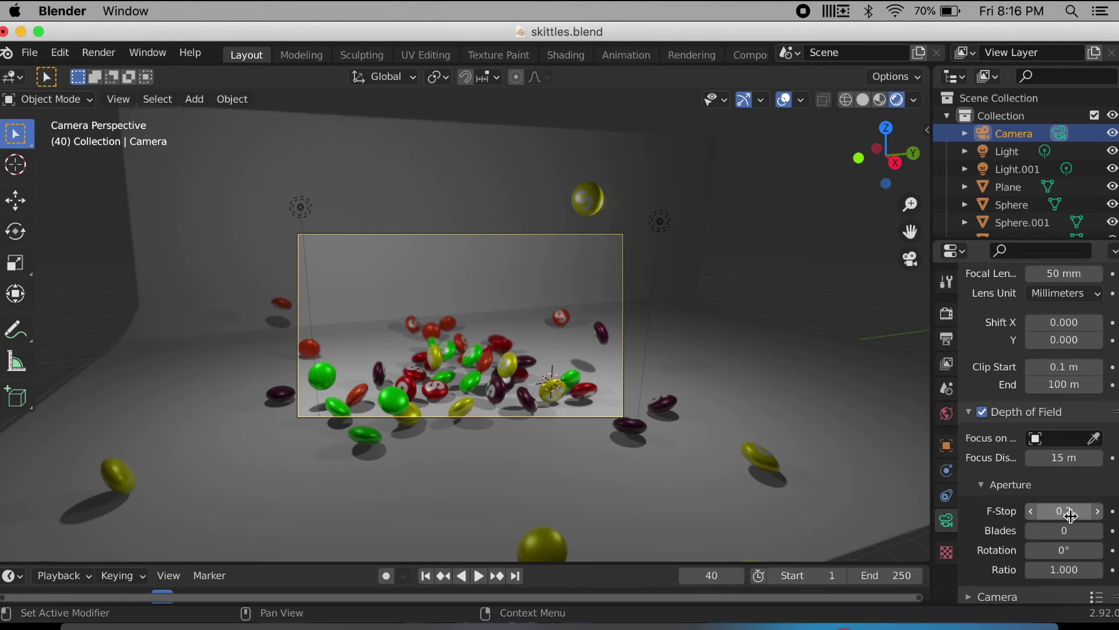
pyautogui.click(425, 577)
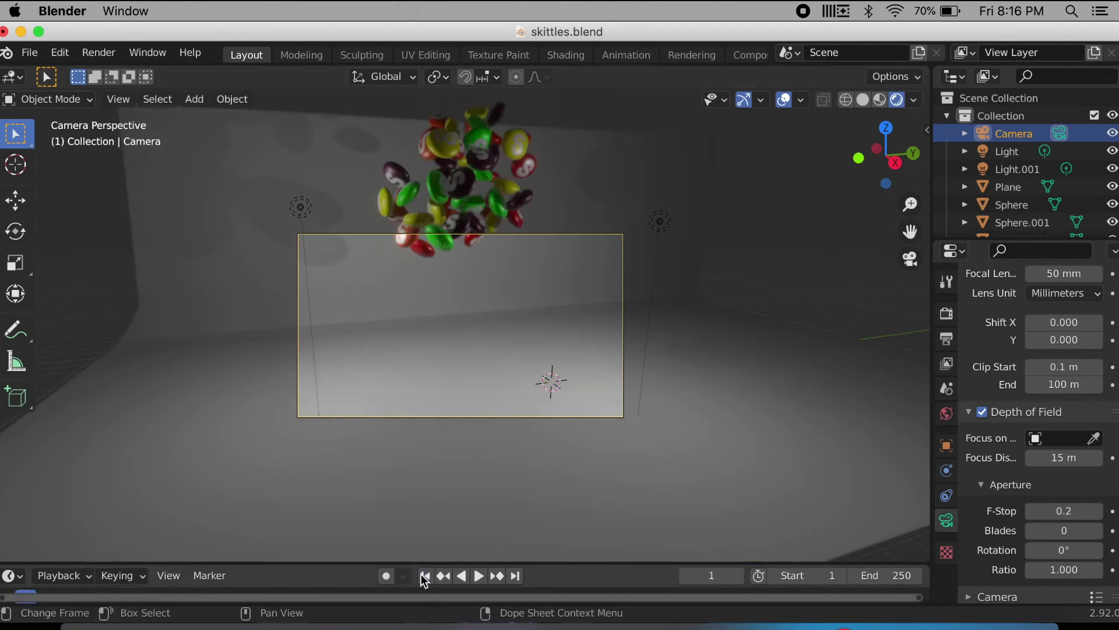
pyautogui.press('space')
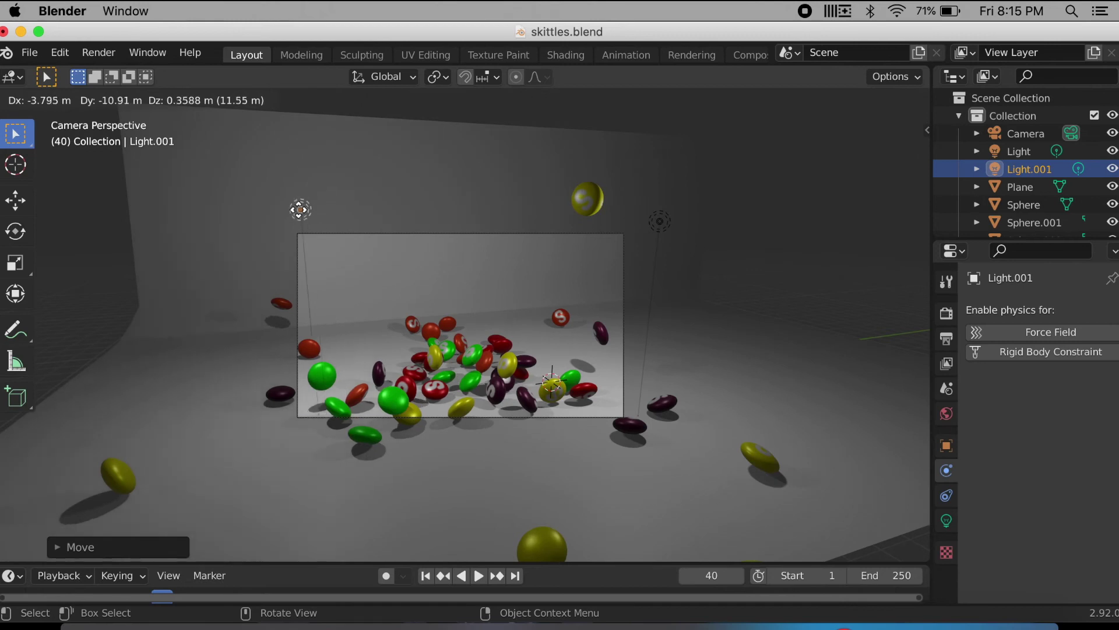
# Step: Give the backdrop plane a new Diffuse BSDF material, Material.007, tinted lavender-blue
pyautogui.press('Escape')
pyautogui.click(325, 256)
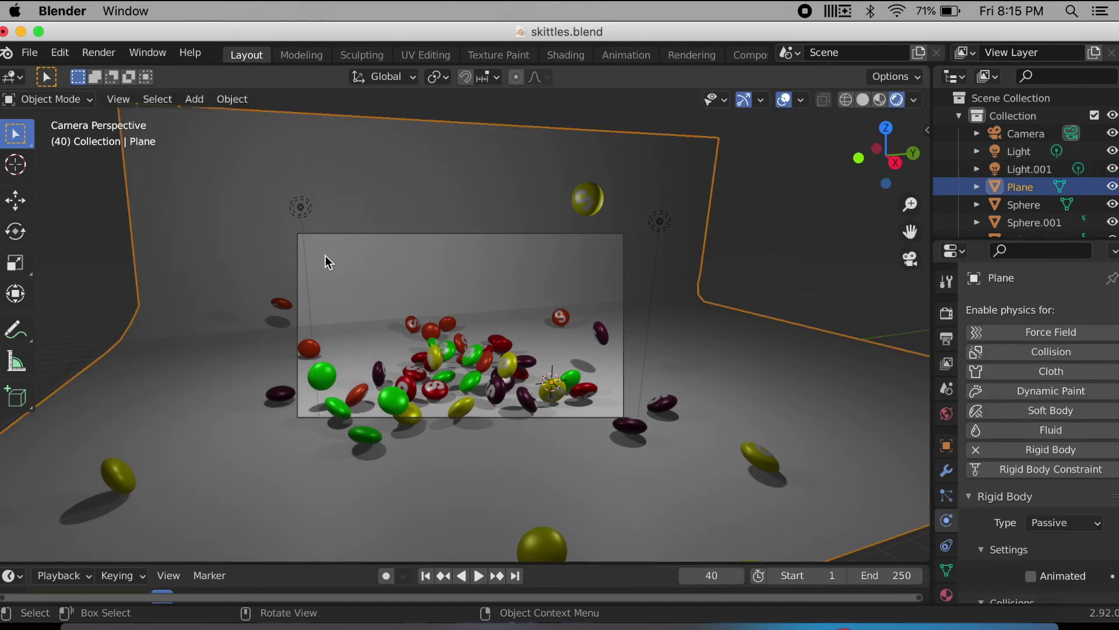
pyautogui.click(946, 594)
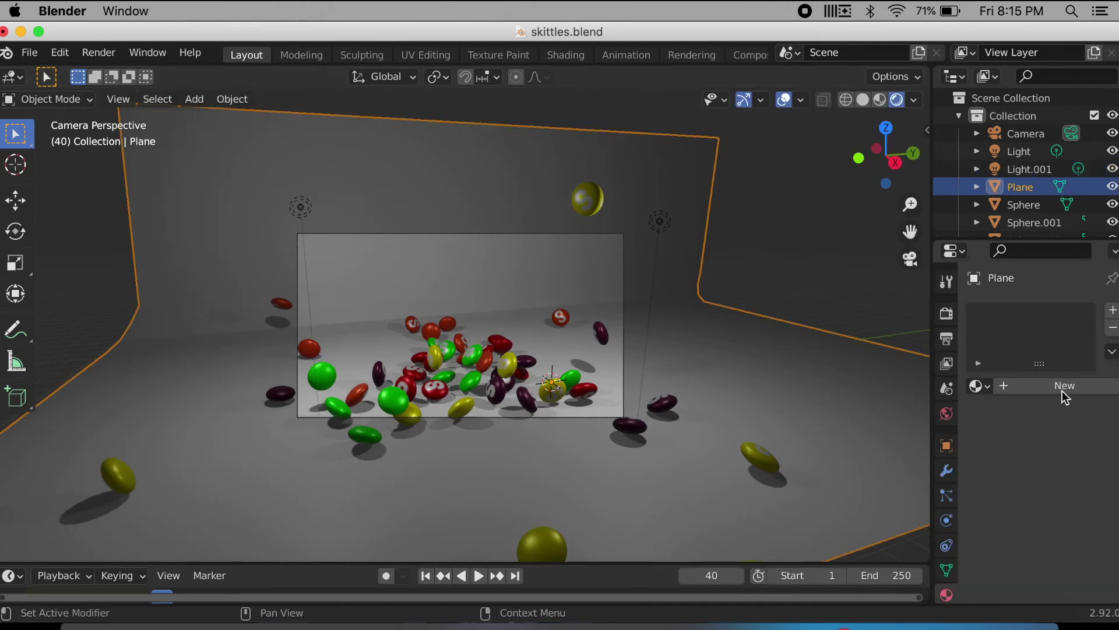
pyautogui.click(1061, 389)
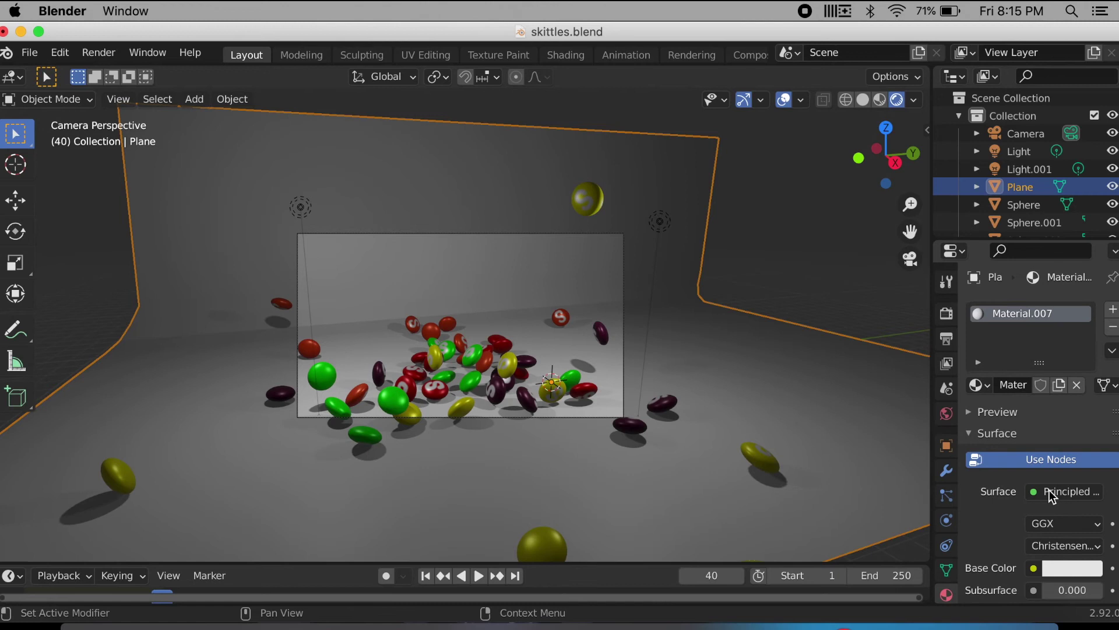
pyautogui.scroll(-3, 1050, 488)
pyautogui.click(1050, 485)
pyautogui.click(1054, 429)
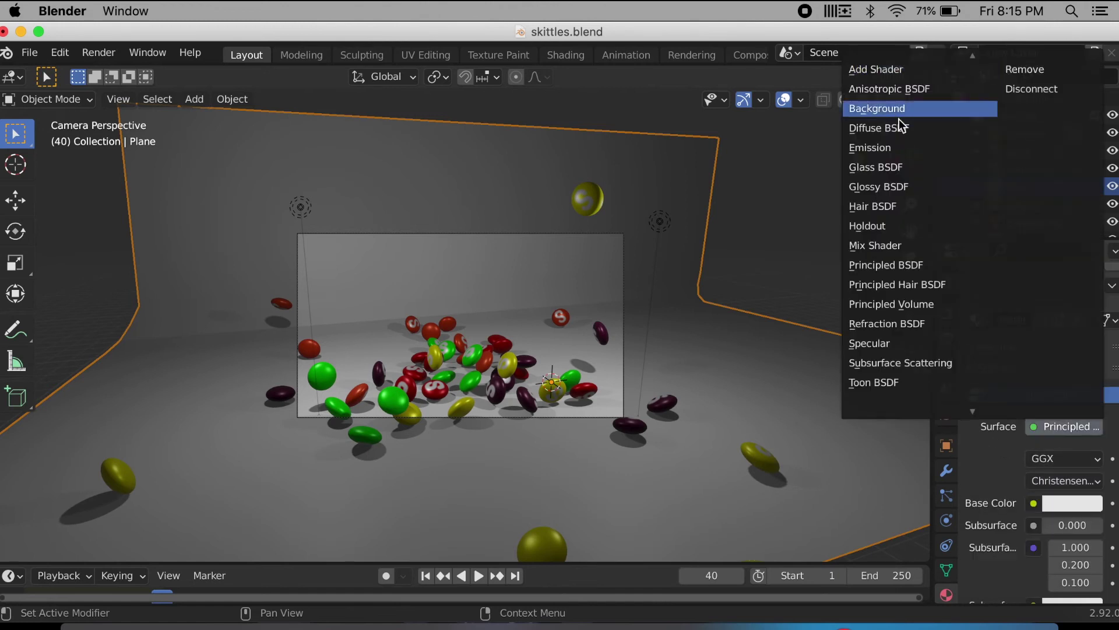
pyautogui.click(903, 127)
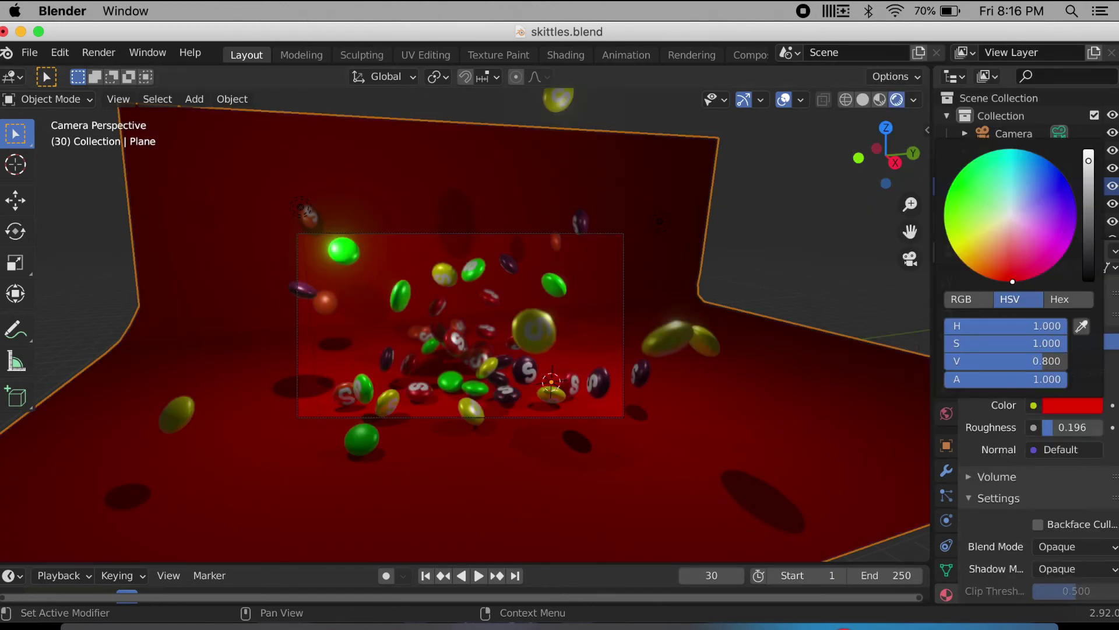
pyautogui.moveTo(1012, 282); pyautogui.dragTo(979, 169)
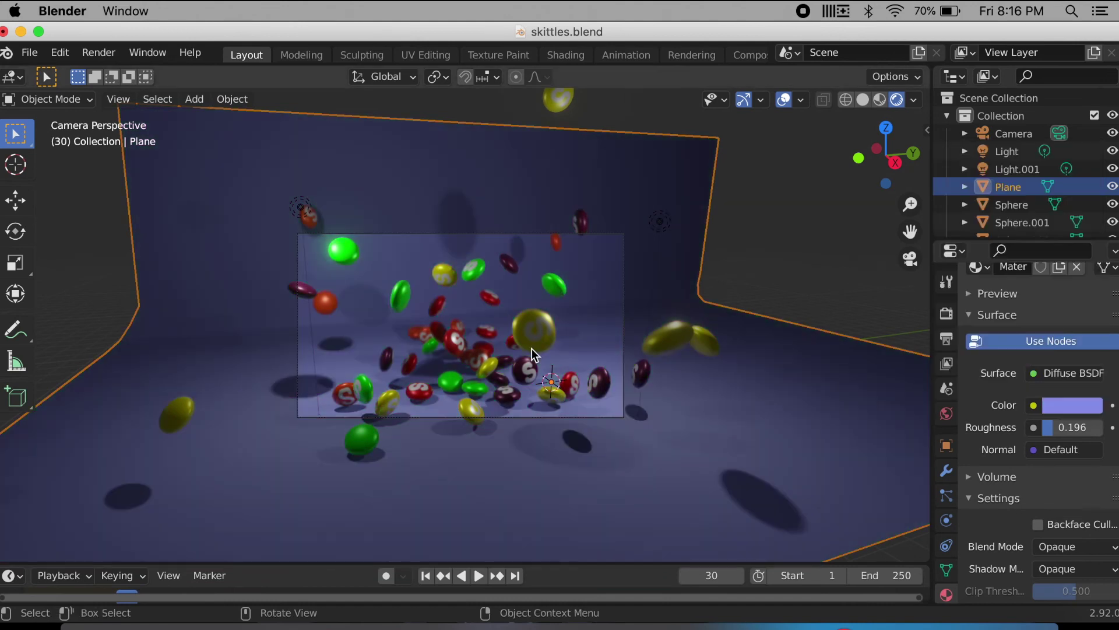
pyautogui.press('space')
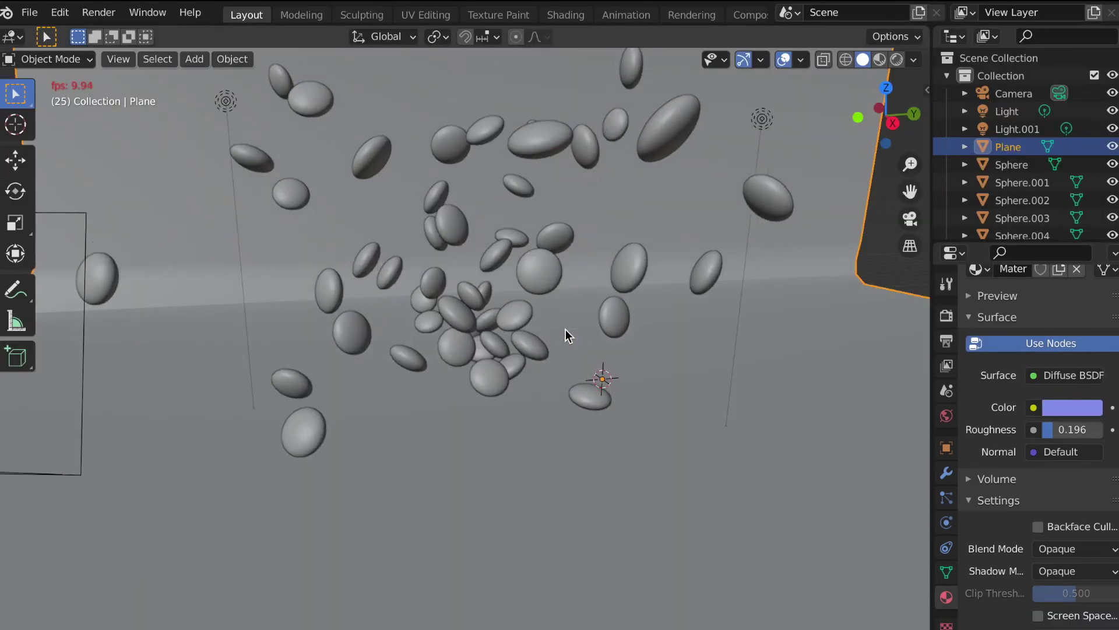
# Step: Set the render output folder to the Desktop
pyautogui.click(946, 341)
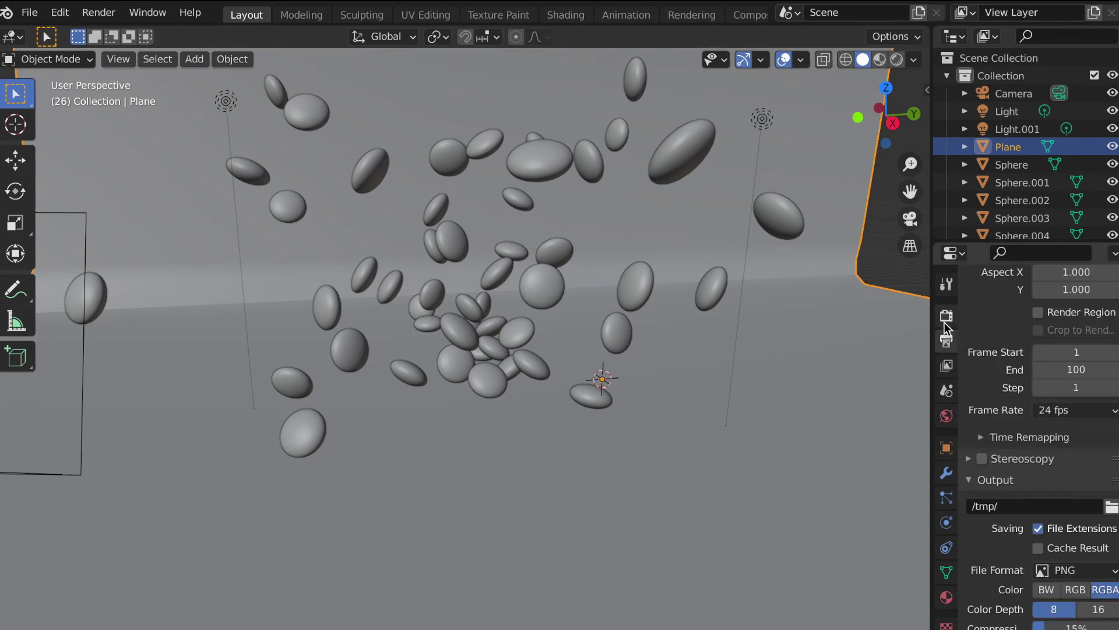
pyautogui.click(946, 315)
pyautogui.click(946, 341)
pyautogui.scroll(4, 977, 349)
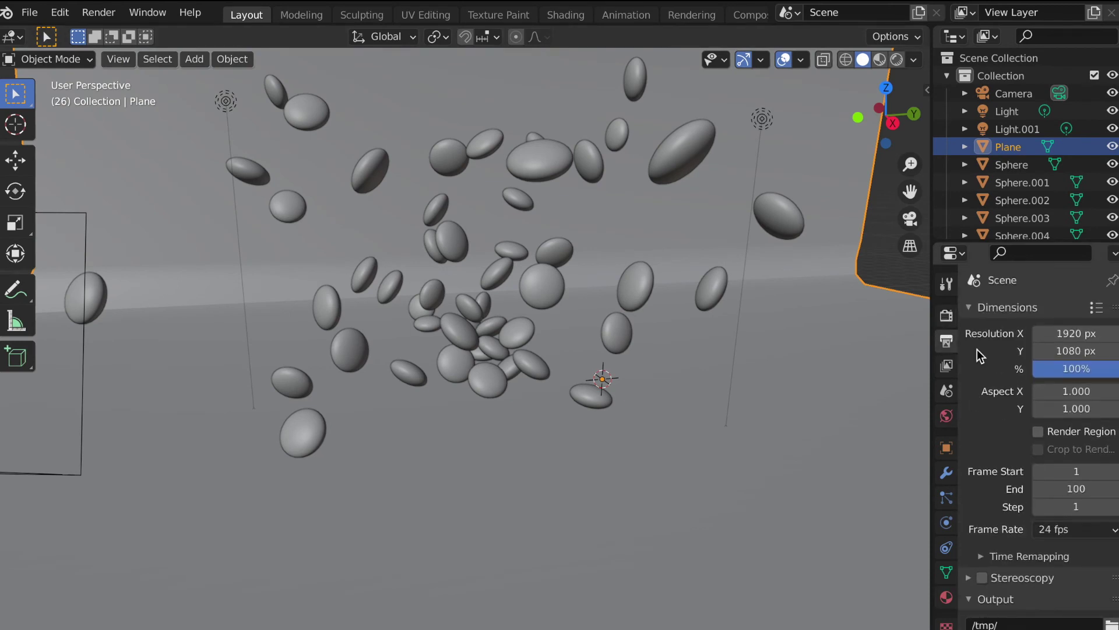
pyautogui.scroll(-5, 977, 349)
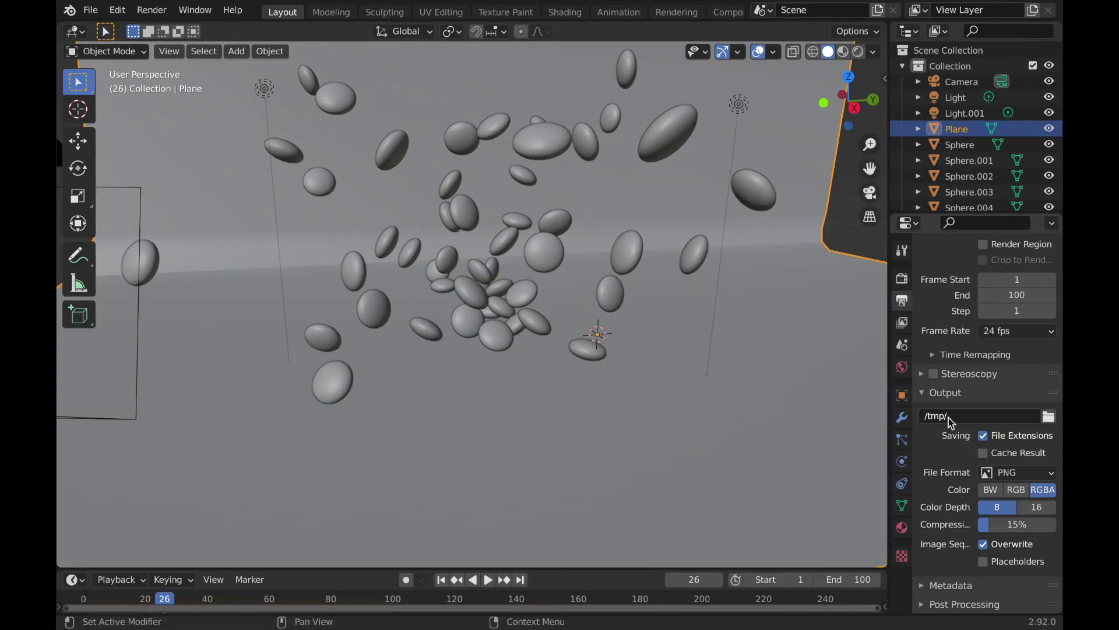
pyautogui.click(1049, 417)
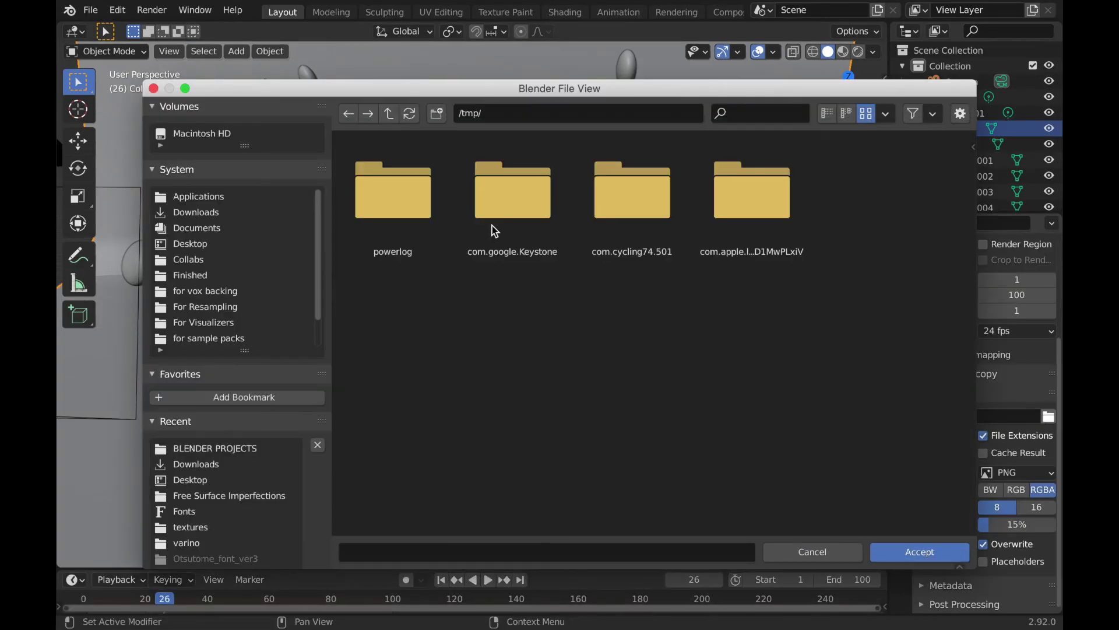
pyautogui.click(216, 245)
pyautogui.click(936, 552)
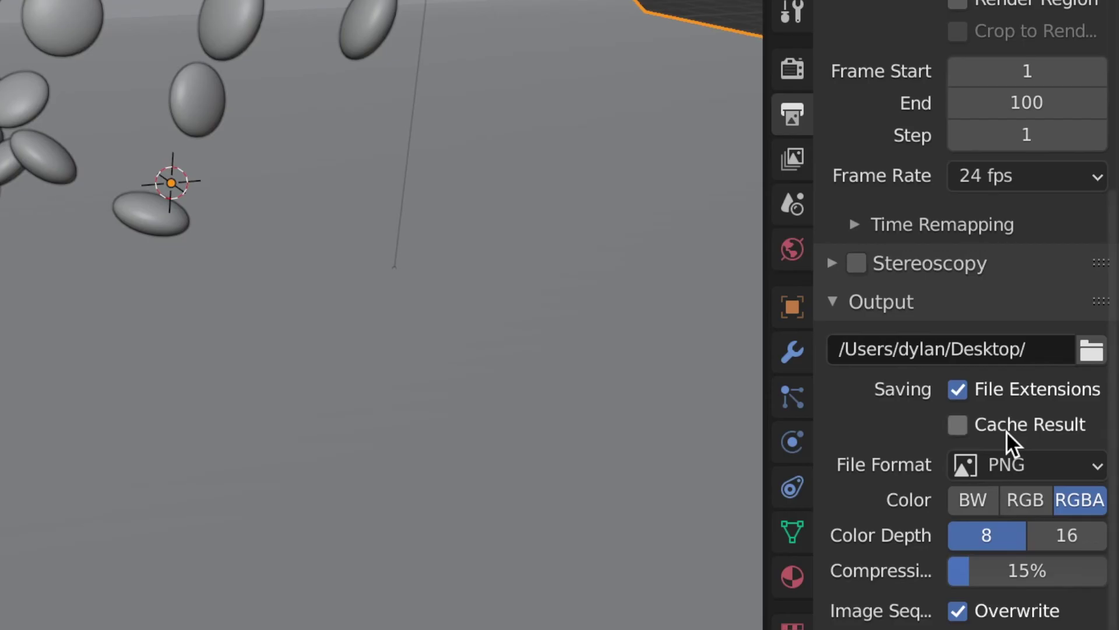
# Step: Set the output file format to FFmpeg Video with an MPEG-4 container
pyautogui.click(1005, 470)
pyautogui.click(932, 288)
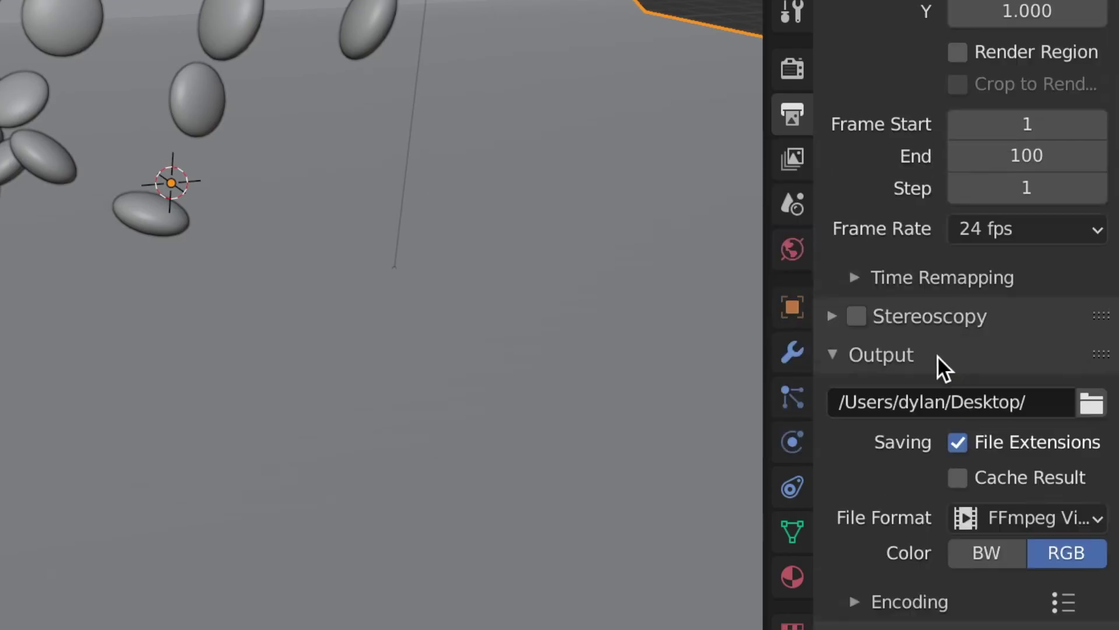
pyautogui.scroll(-5, 1017, 464)
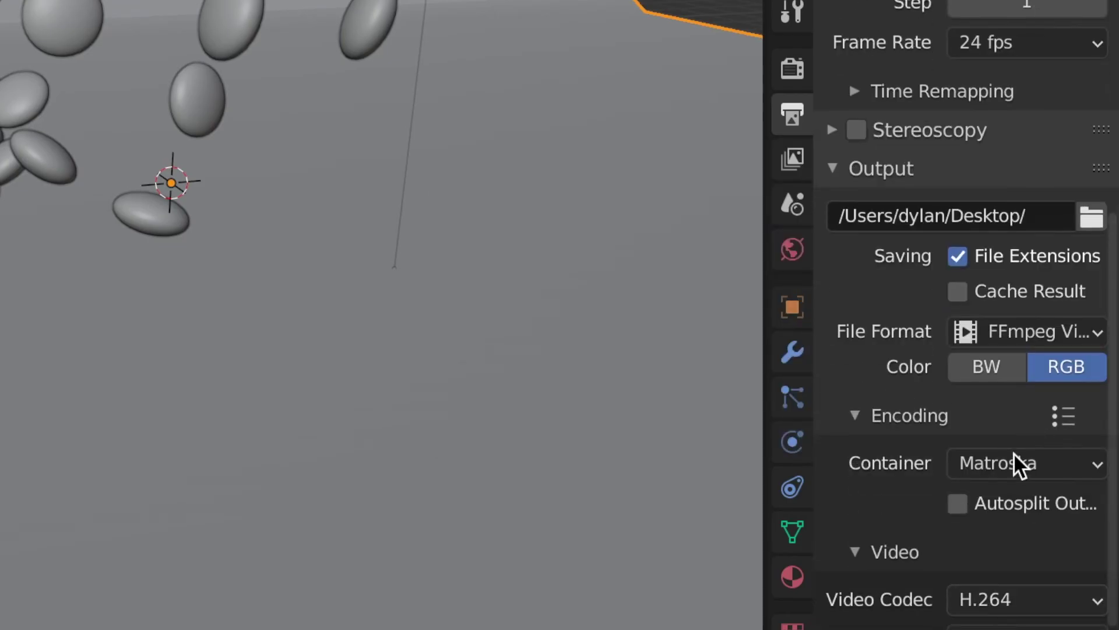
pyautogui.click(1016, 465)
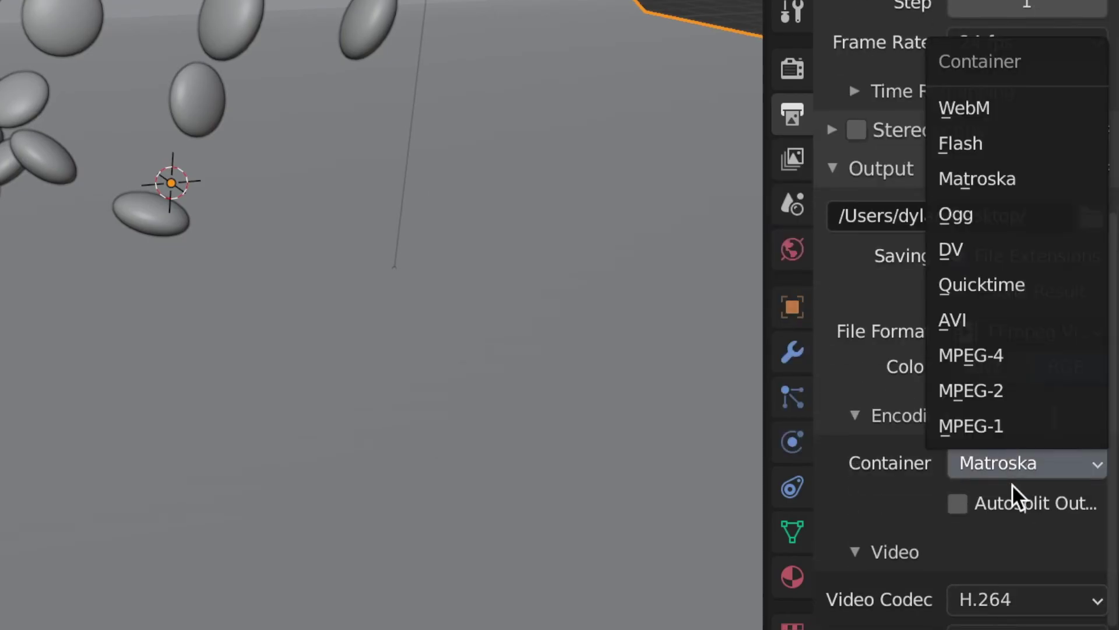
pyautogui.click(1022, 358)
pyautogui.scroll(-5, 869, 557)
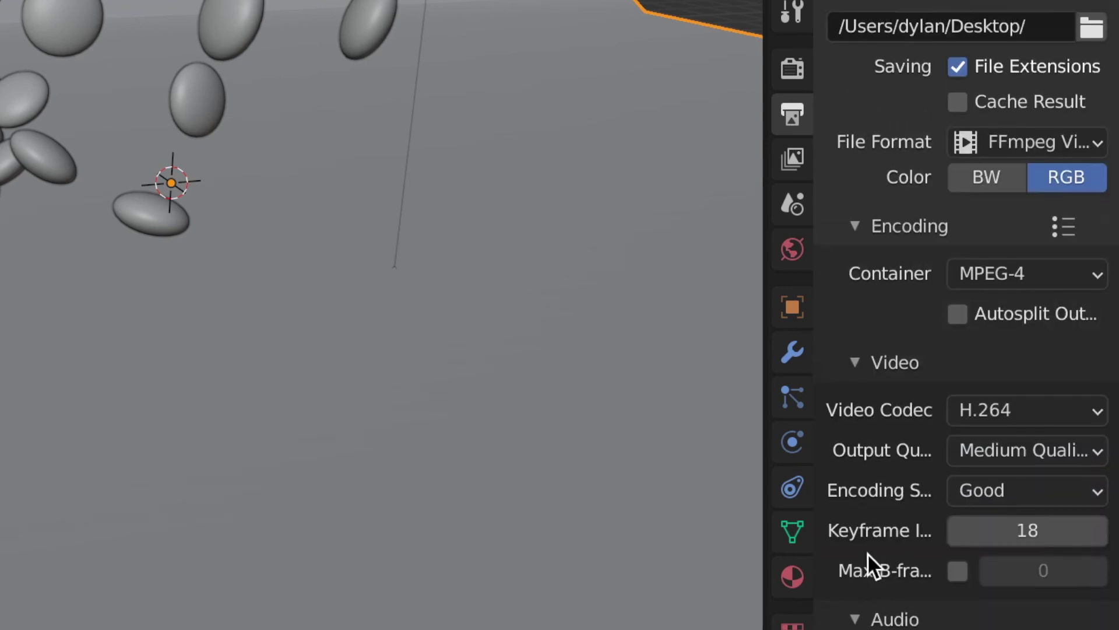
pyautogui.scroll(10, 867, 553)
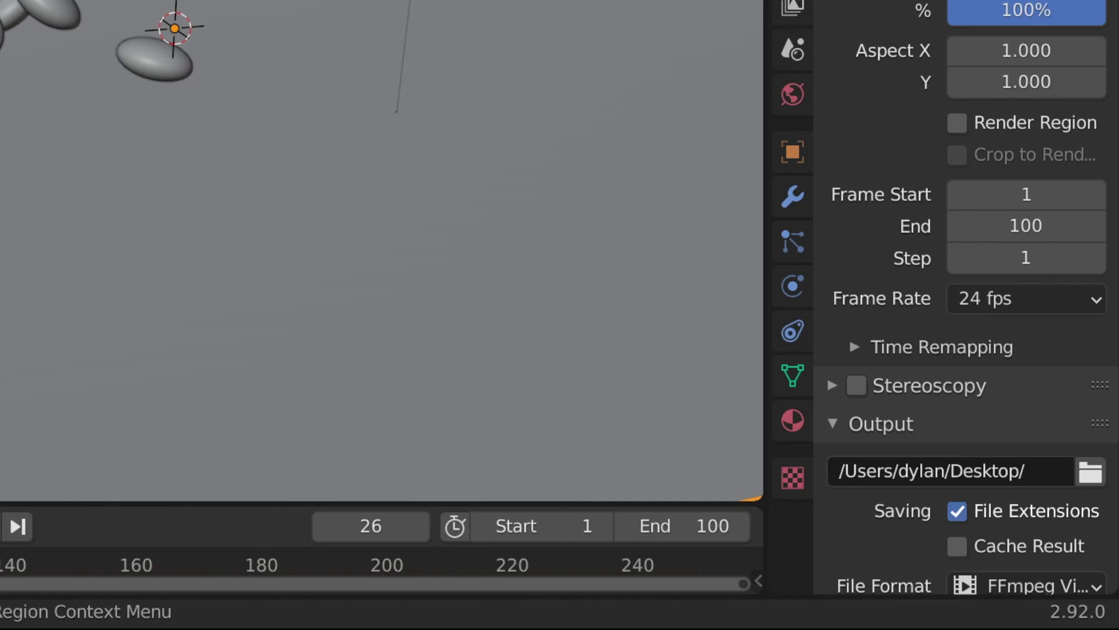
# Step: Set the Color Management look to High Contrast and view through the scene camera
pyautogui.click(793, 0)
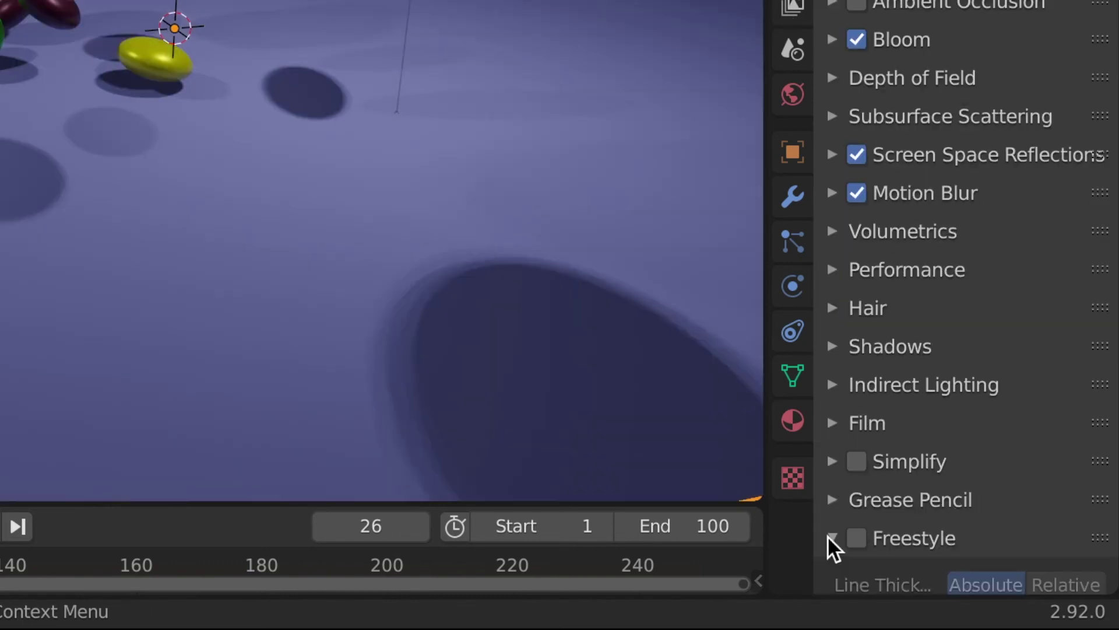
pyautogui.scroll(-3, 827, 535)
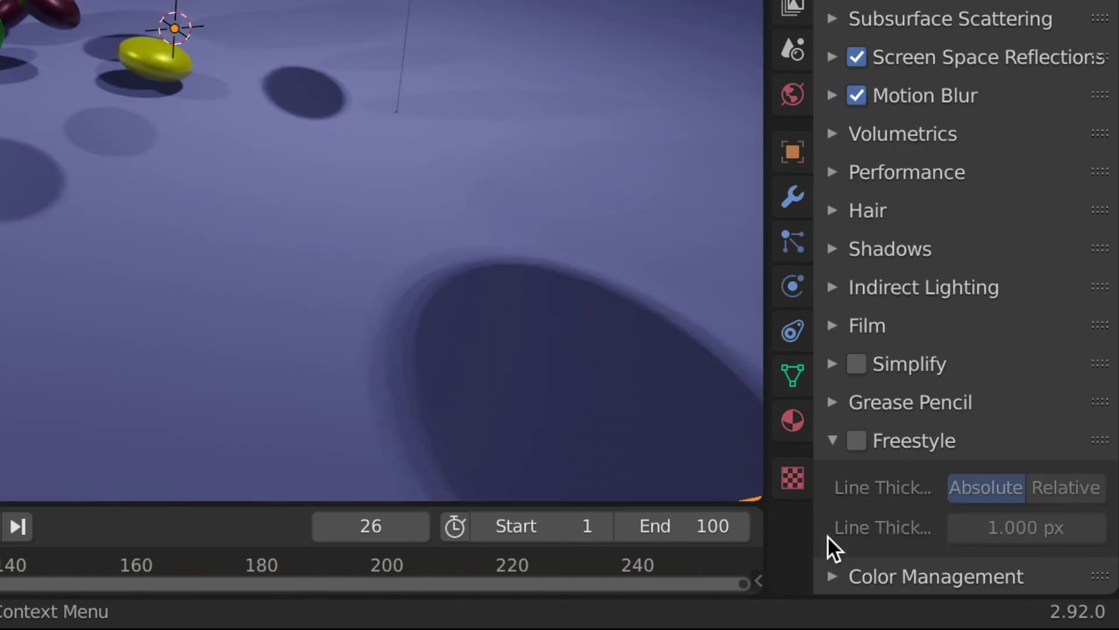
pyautogui.click(830, 576)
pyautogui.scroll(-5, 829, 576)
pyautogui.click(1007, 416)
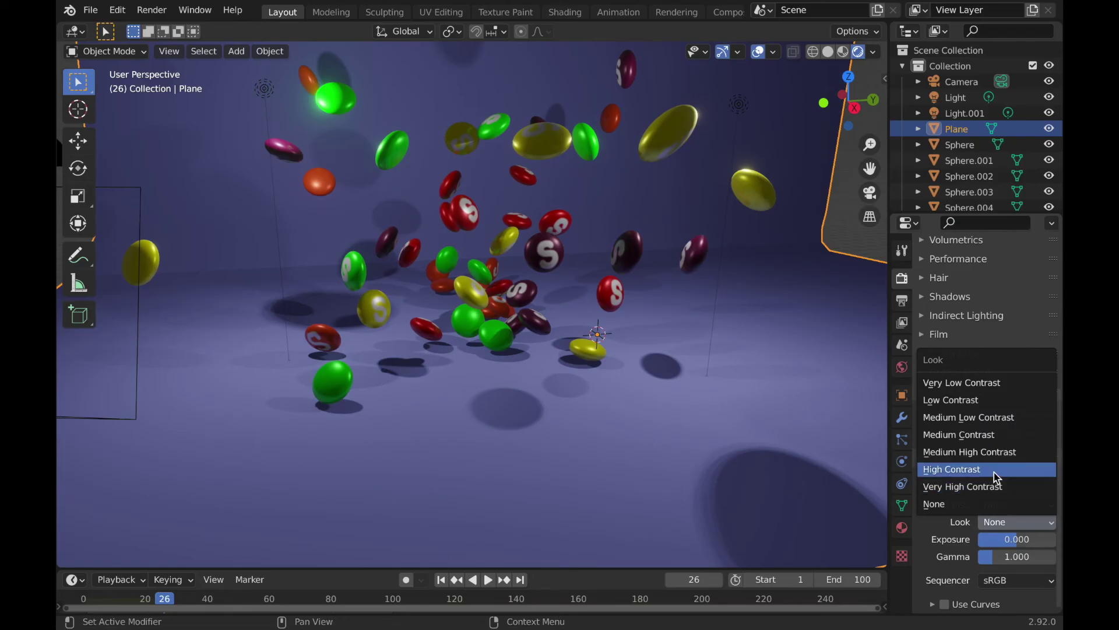
pyautogui.click(994, 471)
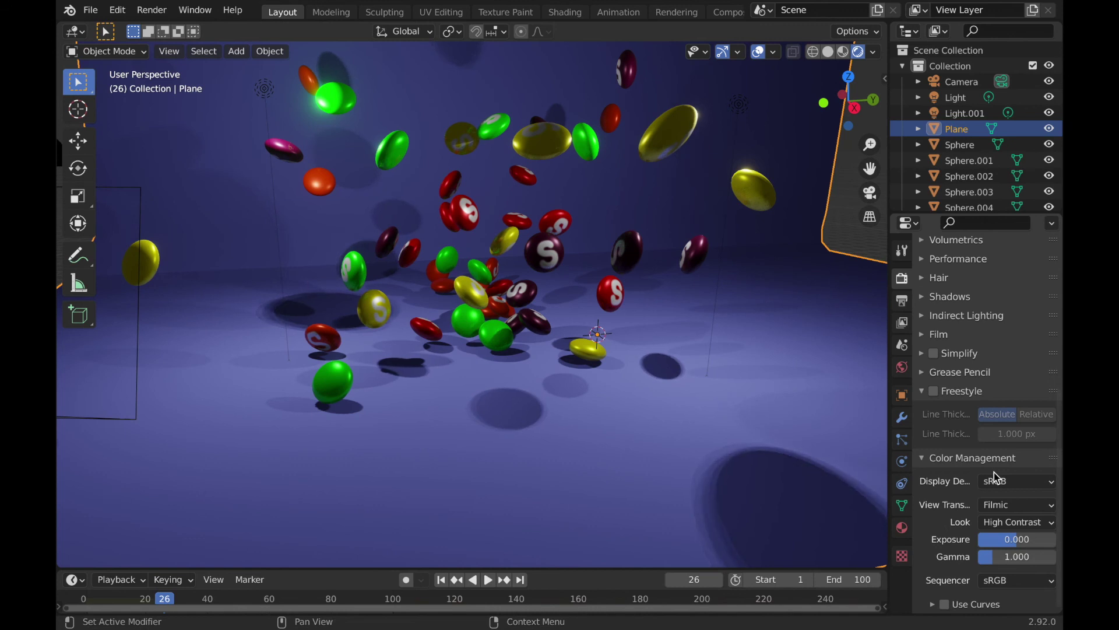
pyautogui.press('KP_0')
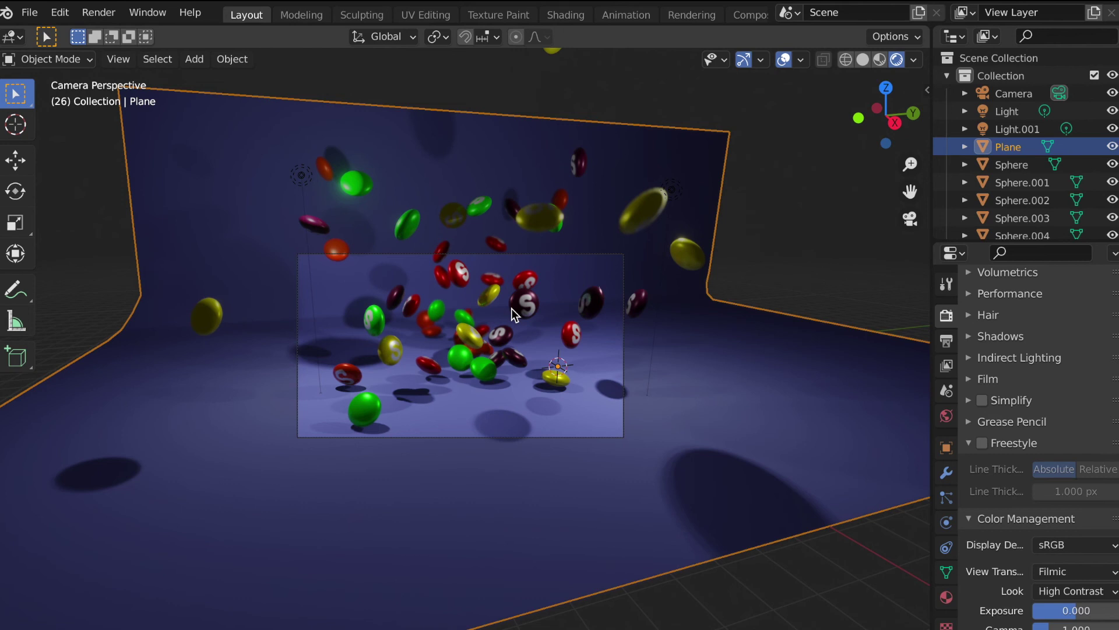
# Step: Render frame 26 as a still image showing the falling skittles over the lavender backdrop
pyautogui.press('F11')
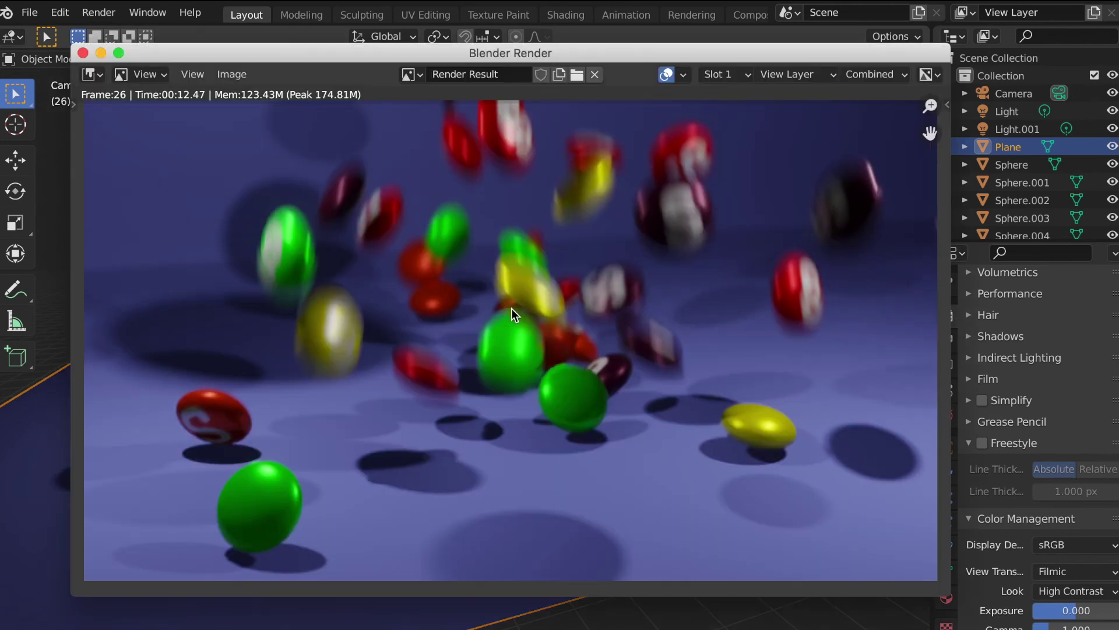